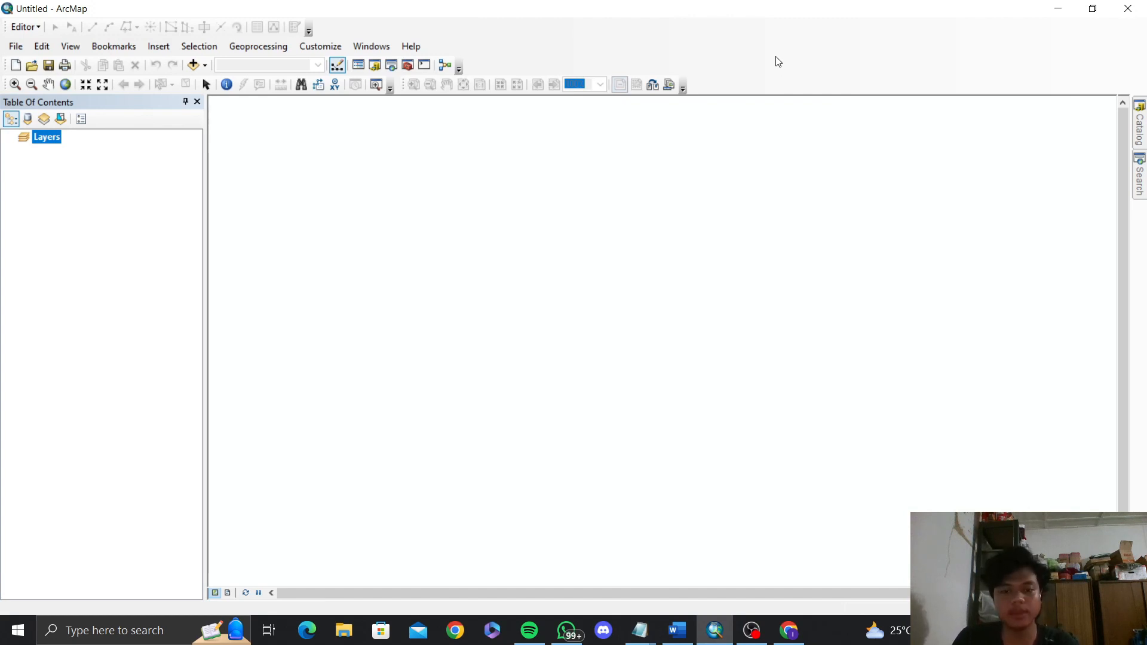
Step: Switch to Chrome, search Google for "indonesia geospasial" and open the Indonesia Geospatial Portal site
{"action": "left_click", "coordinate": [800, 638]}
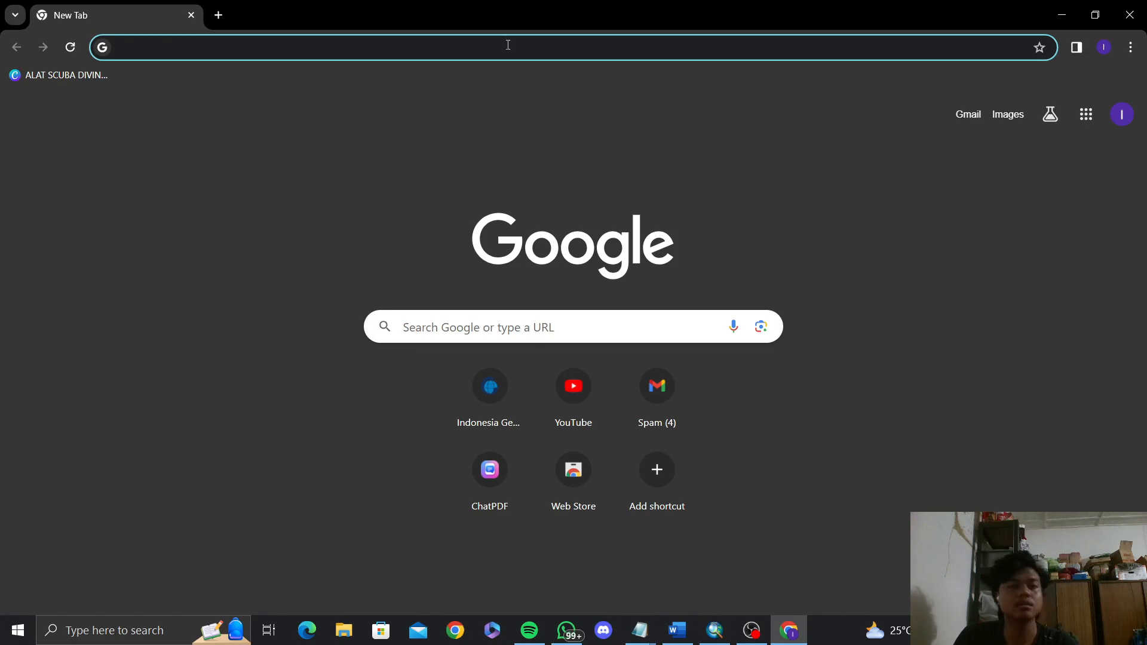
{"action": "type", "text": "indonesia geospasial"}
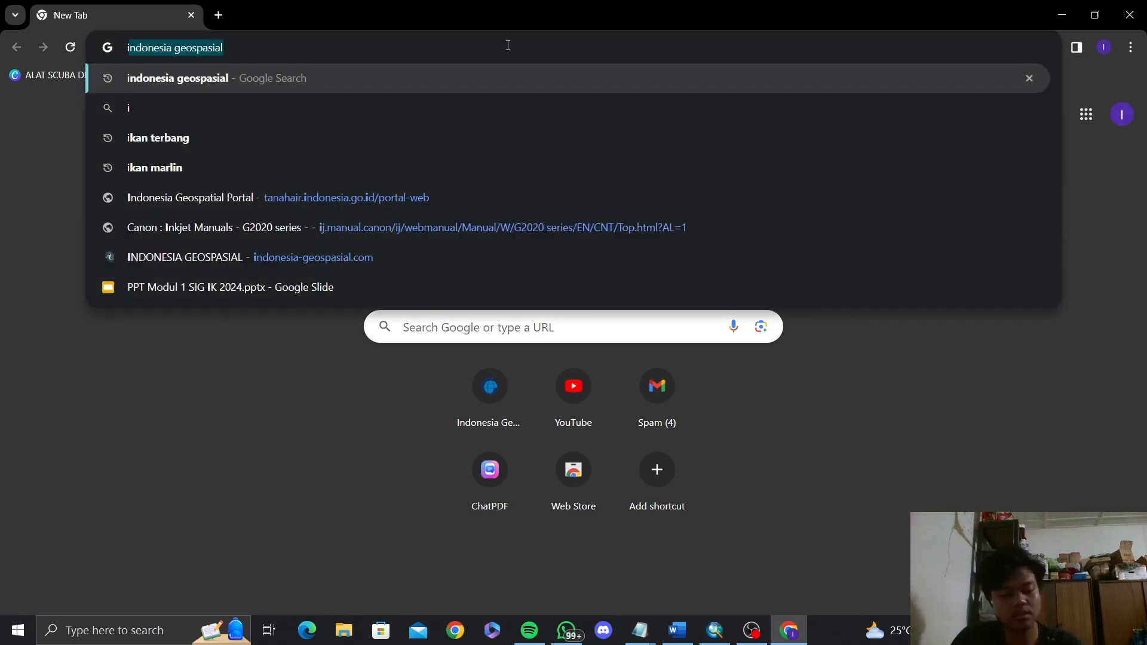
{"action": "key", "text": "Return"}
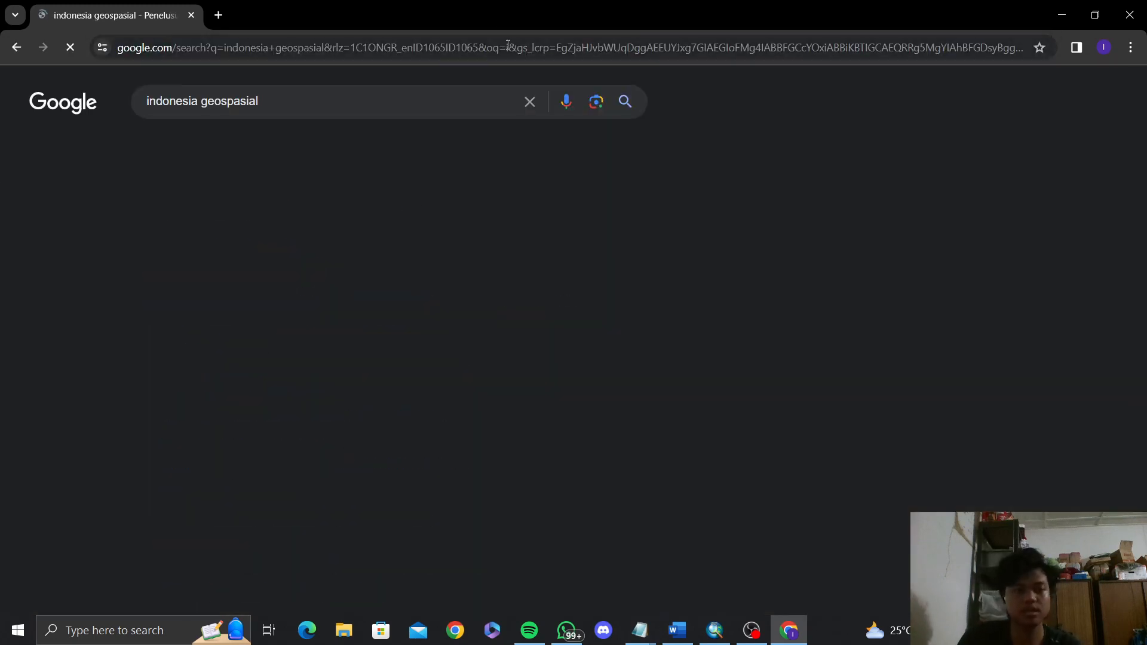
{"action": "scroll", "coordinate": [365, 282], "scroll_direction": "down", "scroll_amount": 2}
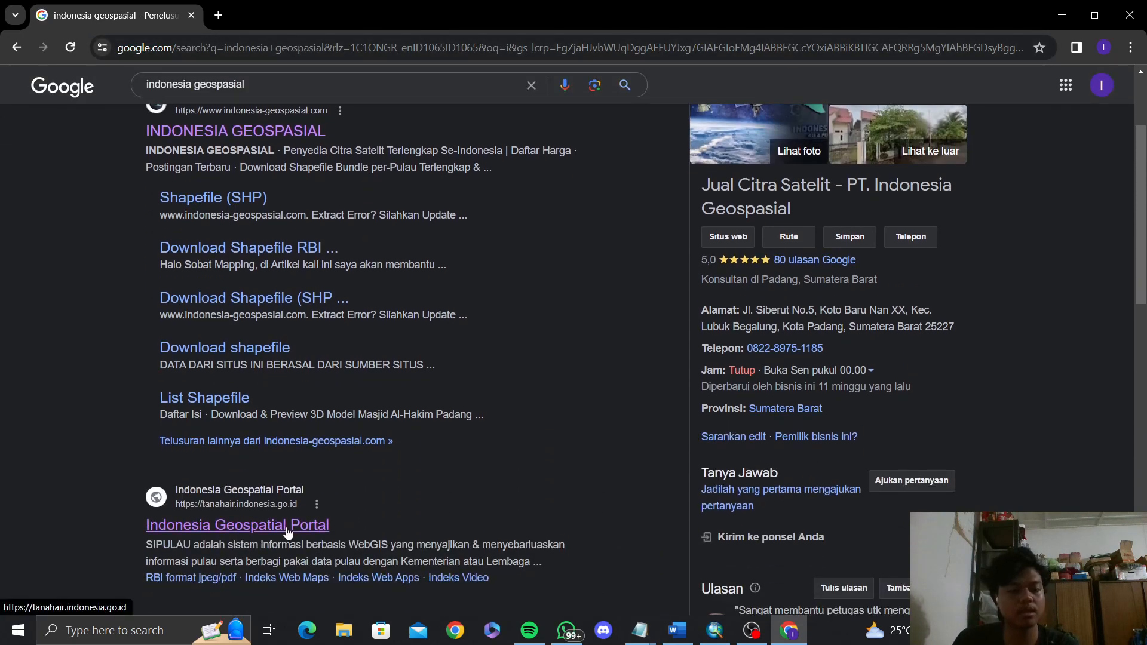
{"action": "left_click", "coordinate": [288, 531]}
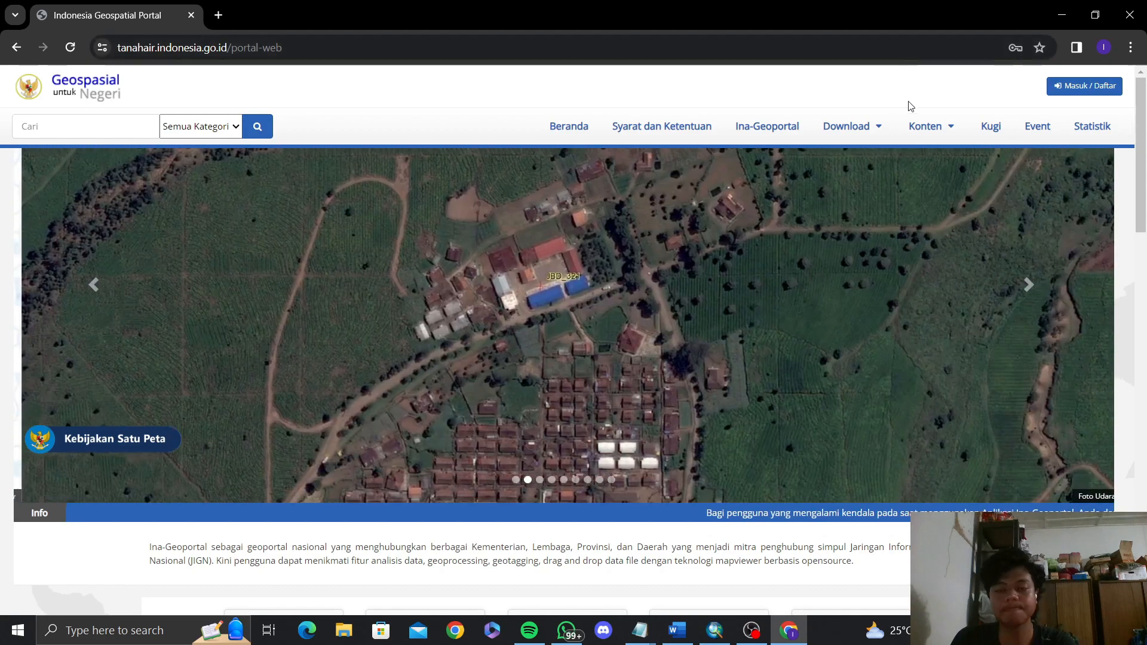
Step: Open the portal's Peta Per Wilayah download page and log in with the saved account credentials
{"action": "left_click", "coordinate": [880, 127]}
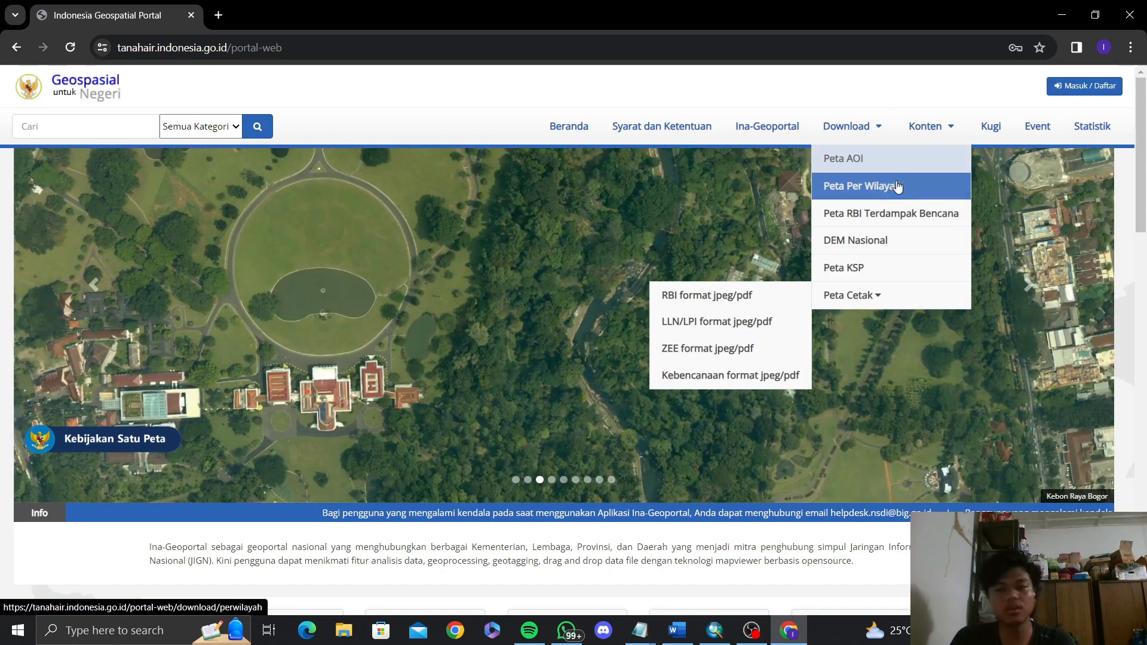
{"action": "left_click", "coordinate": [896, 189]}
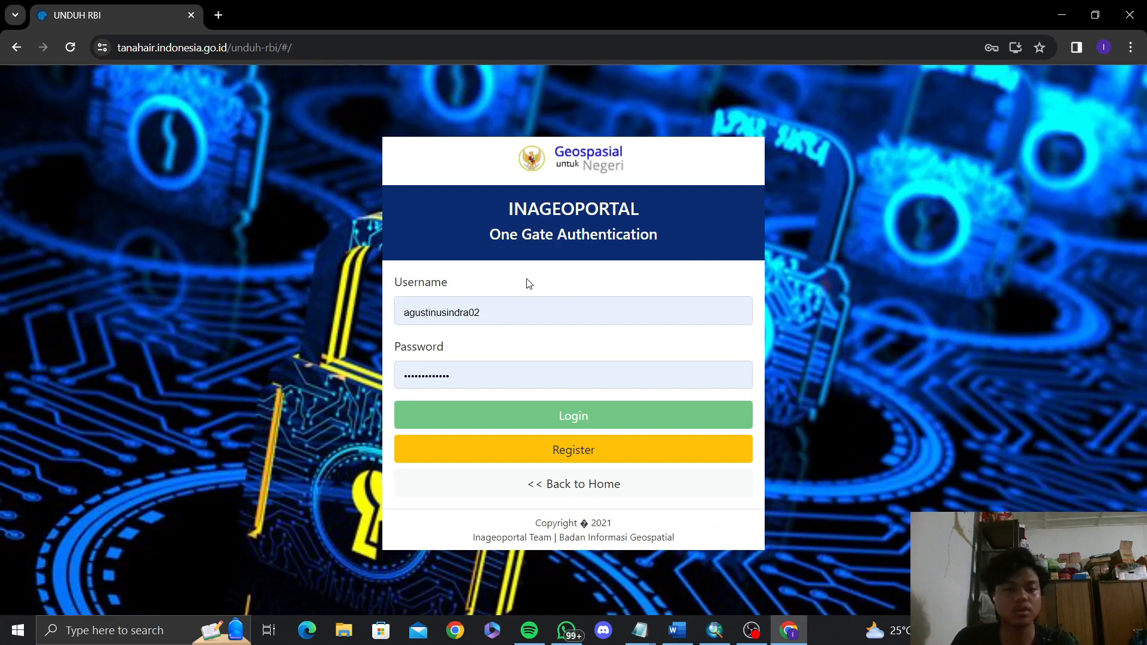
{"action": "left_click", "coordinate": [550, 418]}
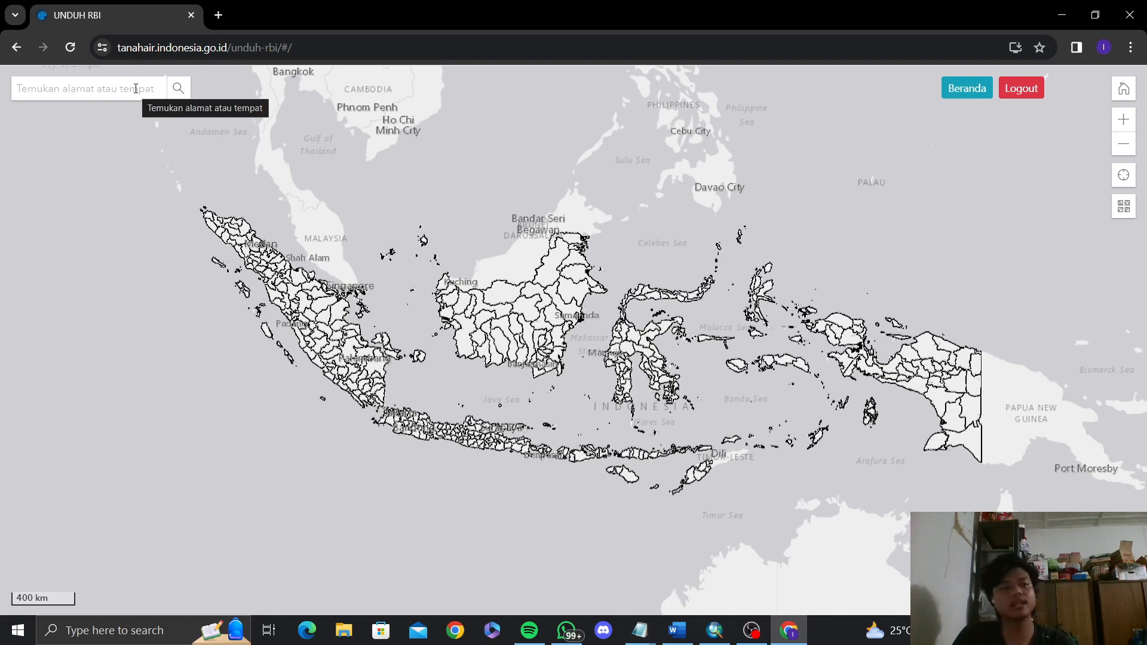
Step: Find Surabaya, Jawa Timur on the map and view the RBI download options for Kota Surabaya
{"action": "left_click", "coordinate": [135, 88]}
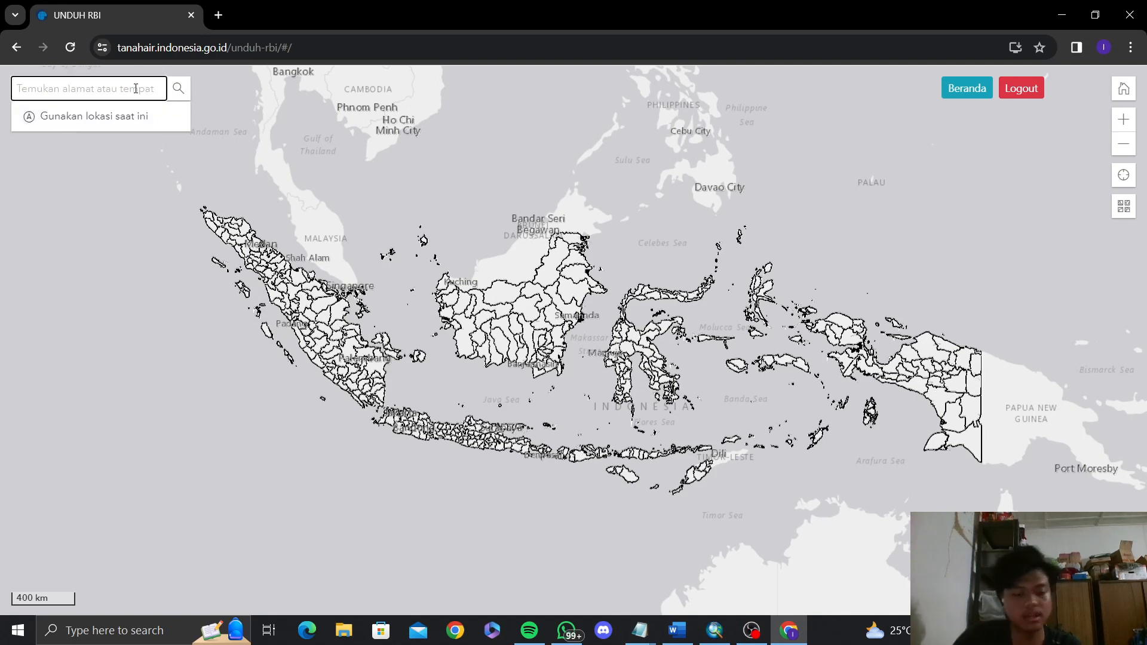
{"action": "type", "text": "surabaya"}
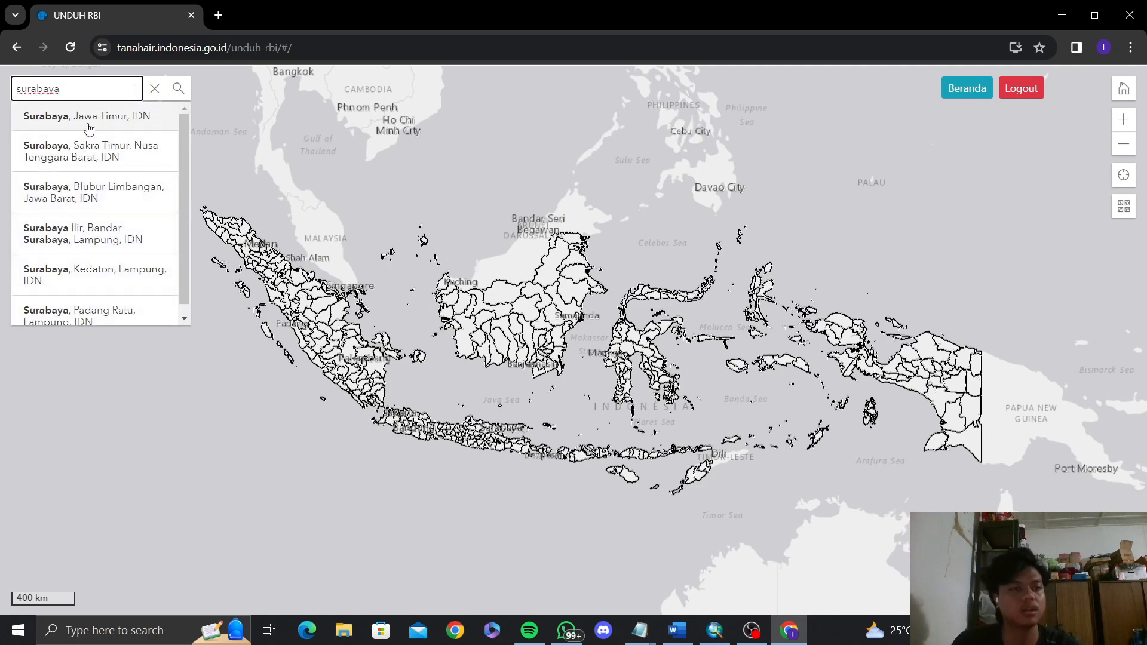
{"action": "left_click", "coordinate": [88, 117]}
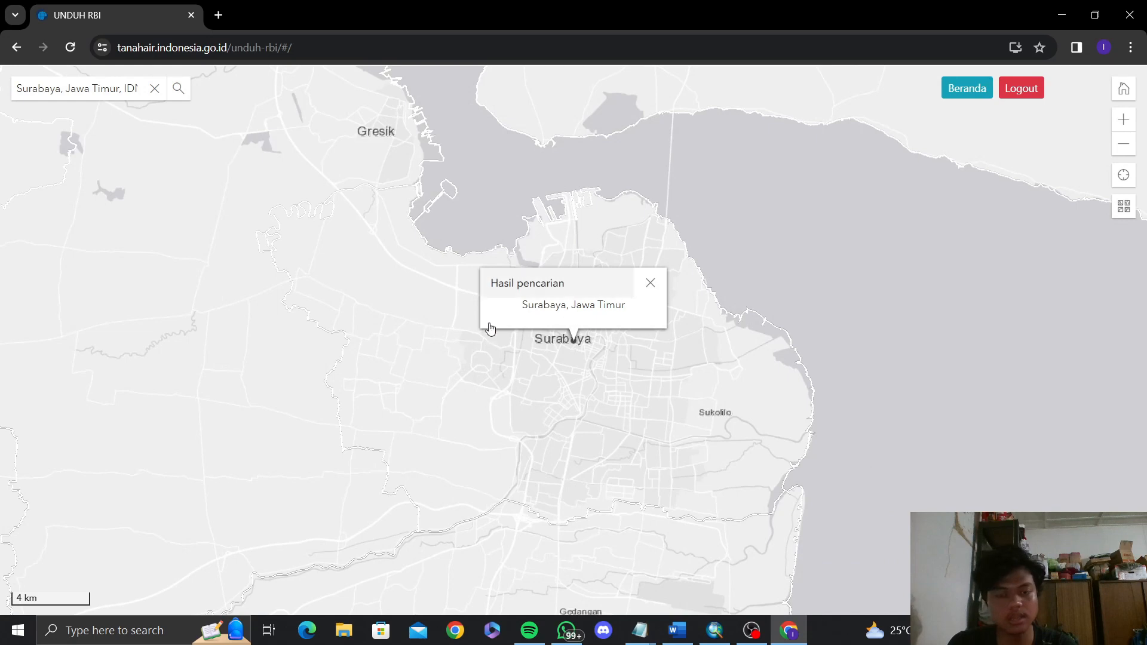
{"action": "scroll", "coordinate": [572, 350], "scroll_direction": "up", "scroll_amount": 1}
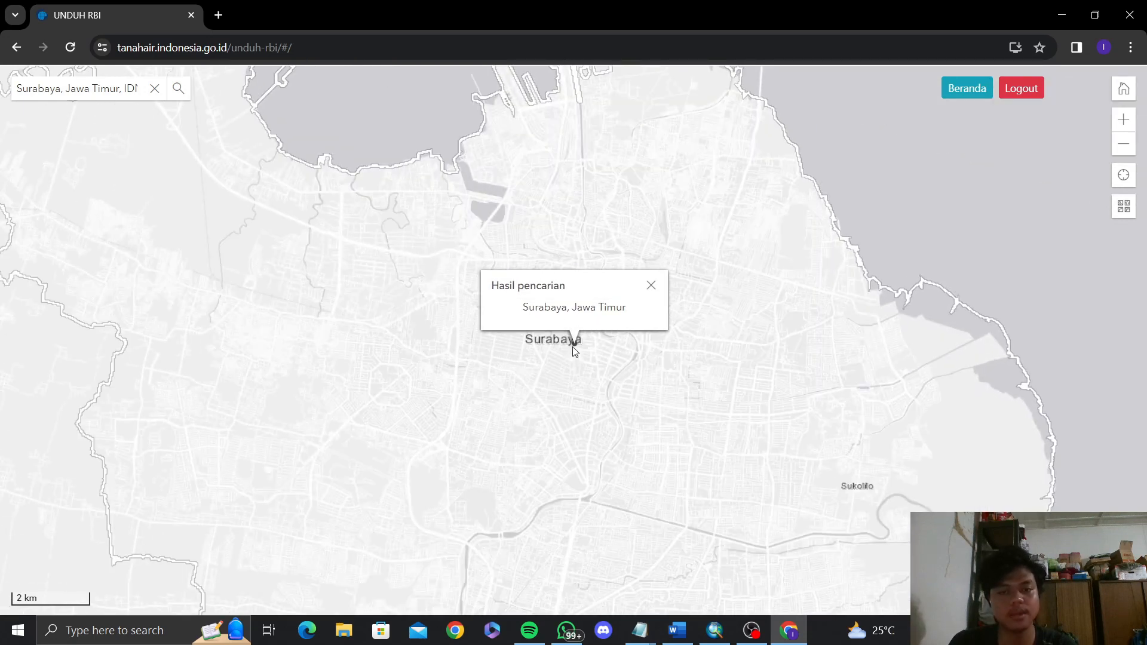
{"action": "left_click", "coordinate": [572, 345]}
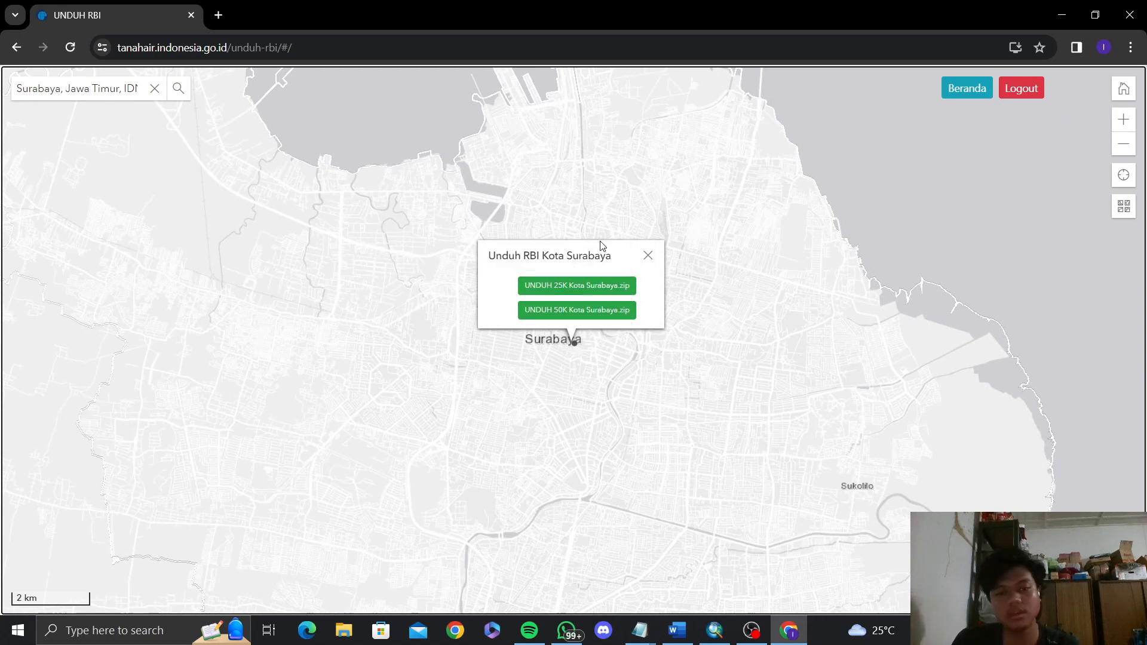
{"action": "left_click", "coordinate": [647, 255]}
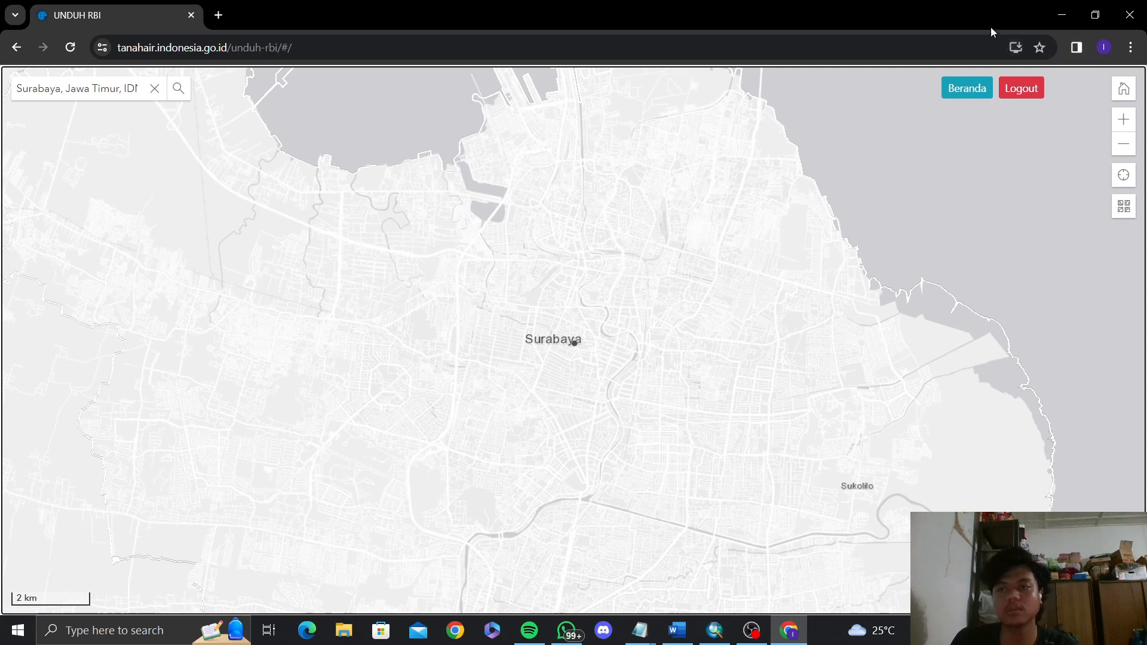
Step: Show the downloaded KotaSurabaya.zip in its folder and open the archive's extraction path and options
{"action": "key", "text": "ctrl+j"}
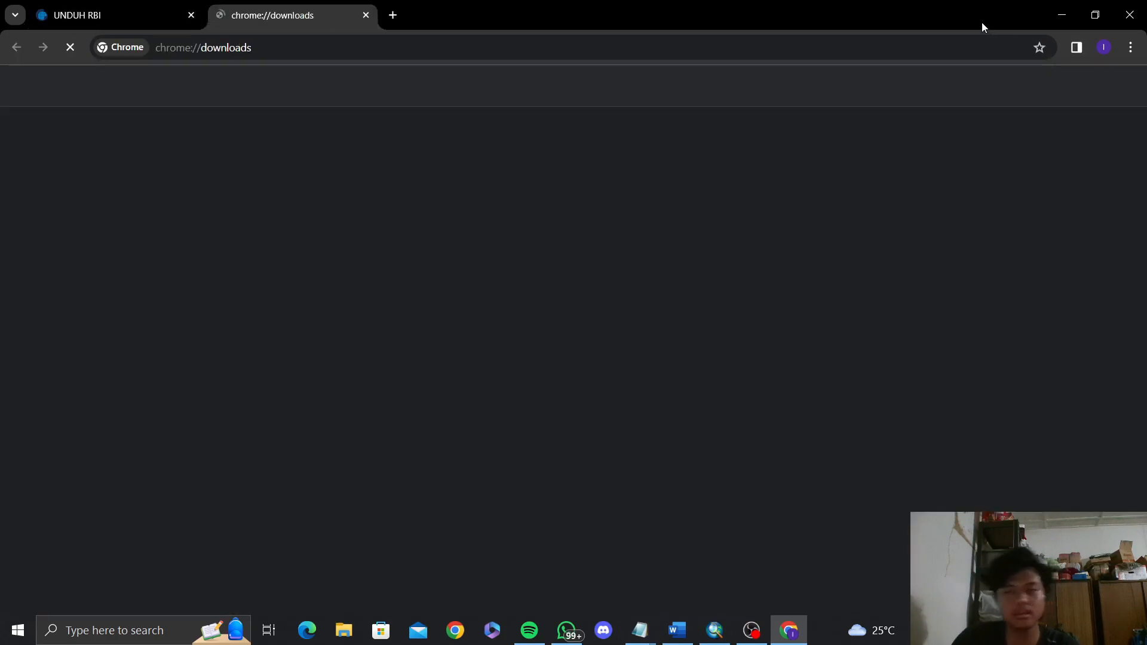
{"action": "left_click", "coordinate": [444, 228]}
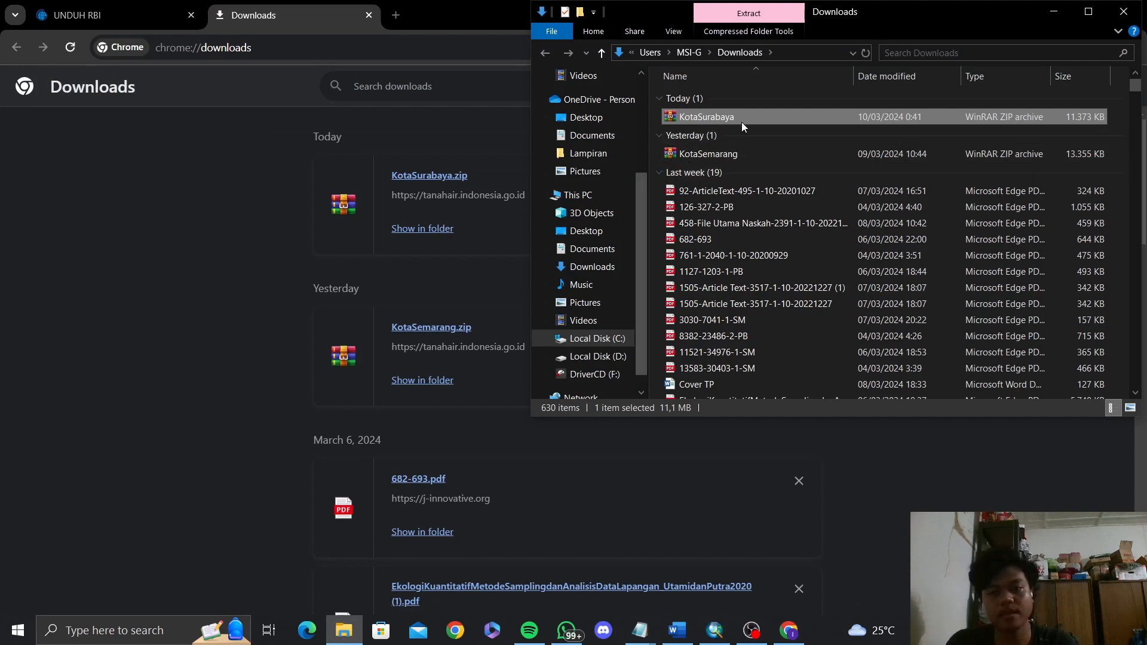
{"action": "left_click_drag", "start_coordinate": [898, 20], "coordinate": [852, 30]}
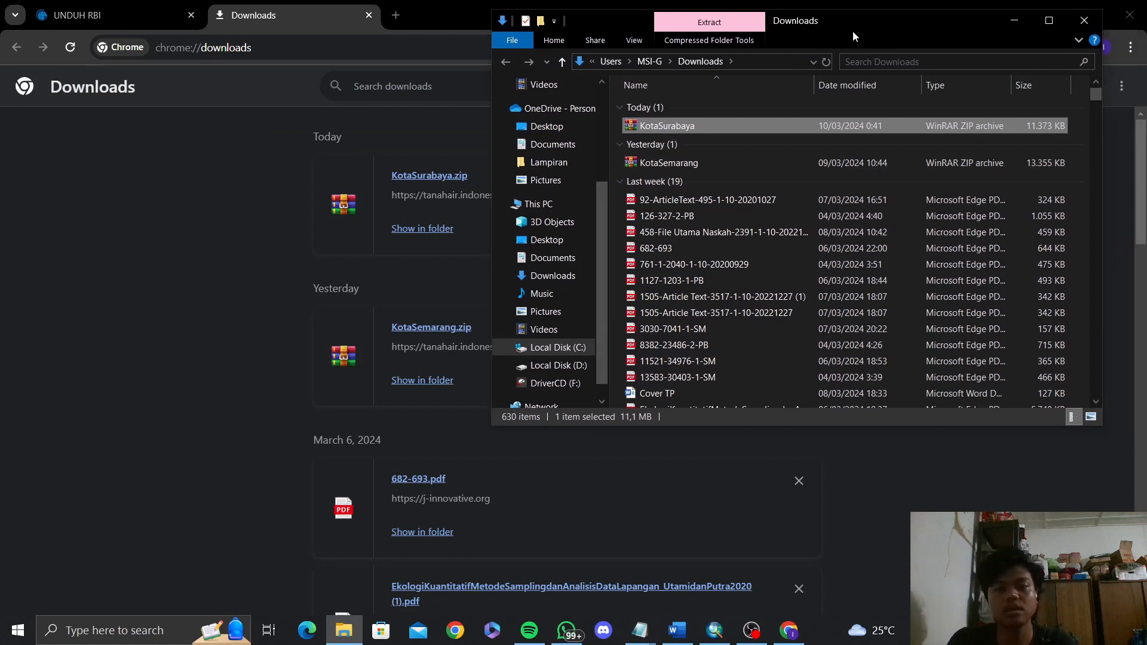
{"action": "right_click", "coordinate": [728, 127]}
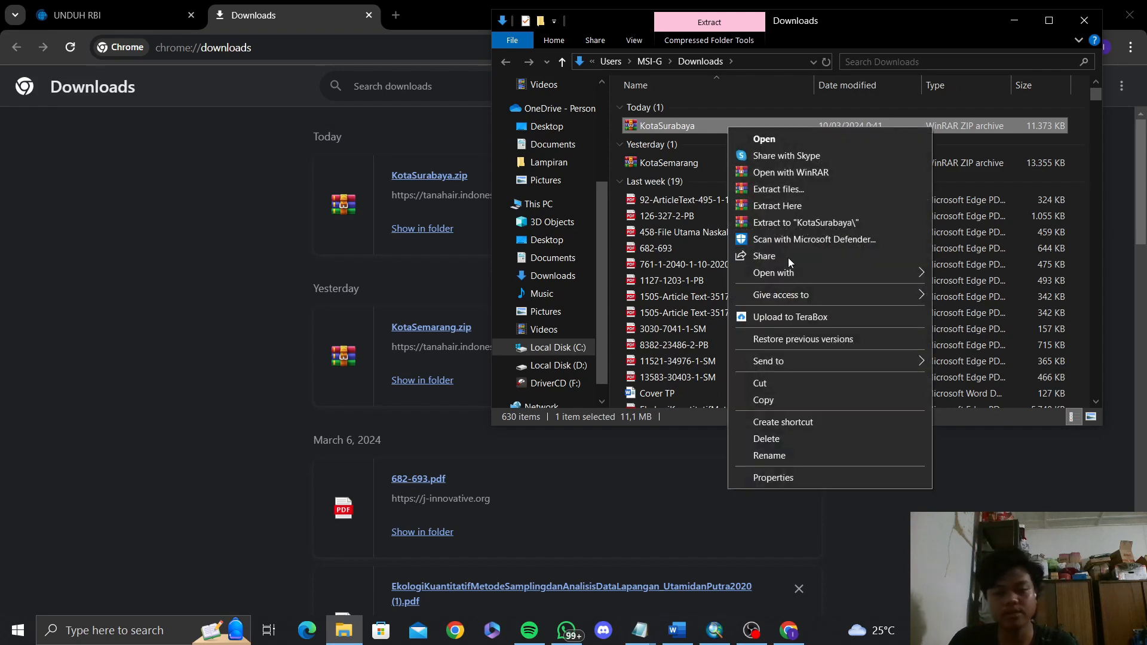
{"action": "left_click", "coordinate": [795, 193]}
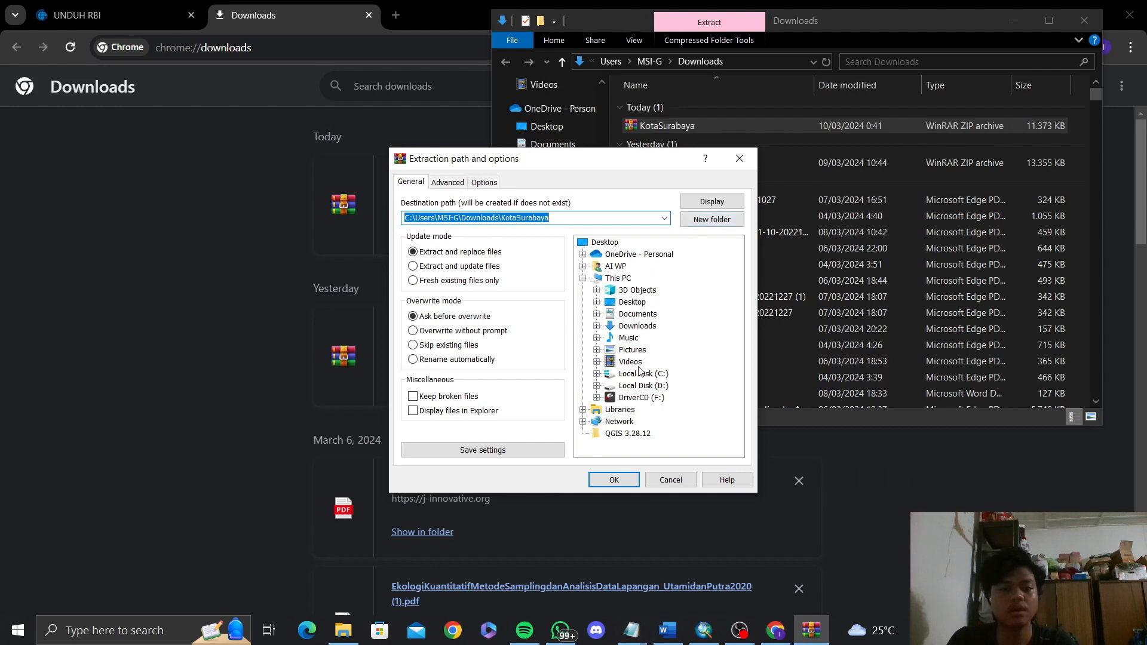
Step: Extract the KotaSurabaya archive to the folder D:\aiwp\K\Semt 4\SIG\Praktikum
{"action": "left_click", "coordinate": [597, 385]}
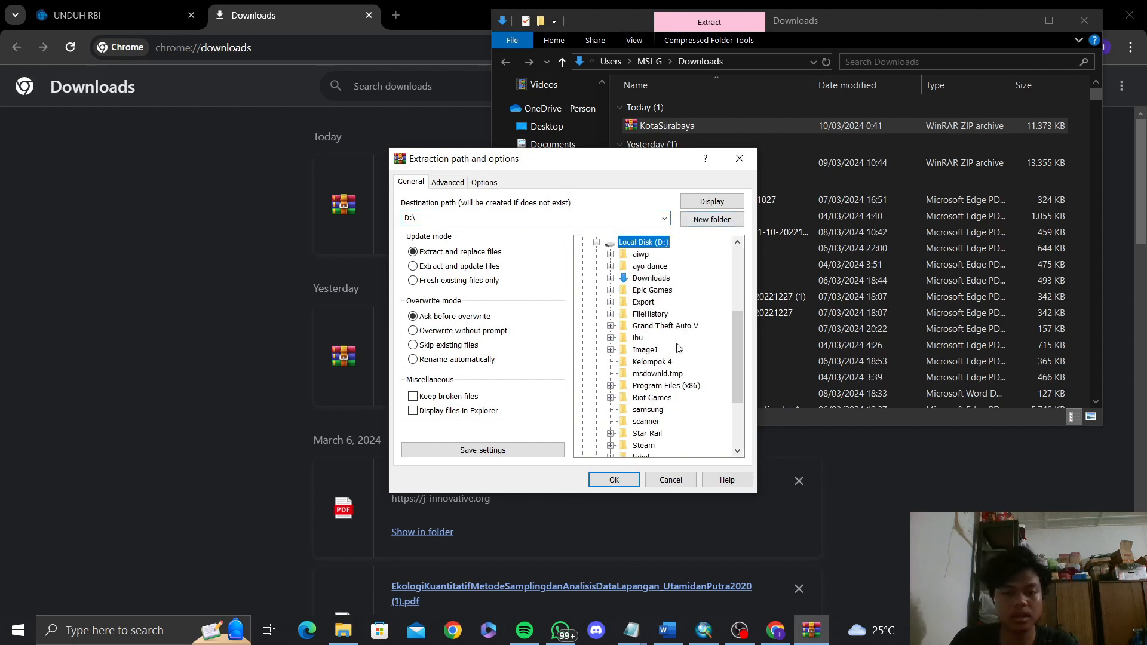
{"action": "scroll", "coordinate": [681, 340], "scroll_direction": "down", "scroll_amount": 1}
{"action": "scroll", "coordinate": [675, 339], "scroll_direction": "up", "scroll_amount": 3}
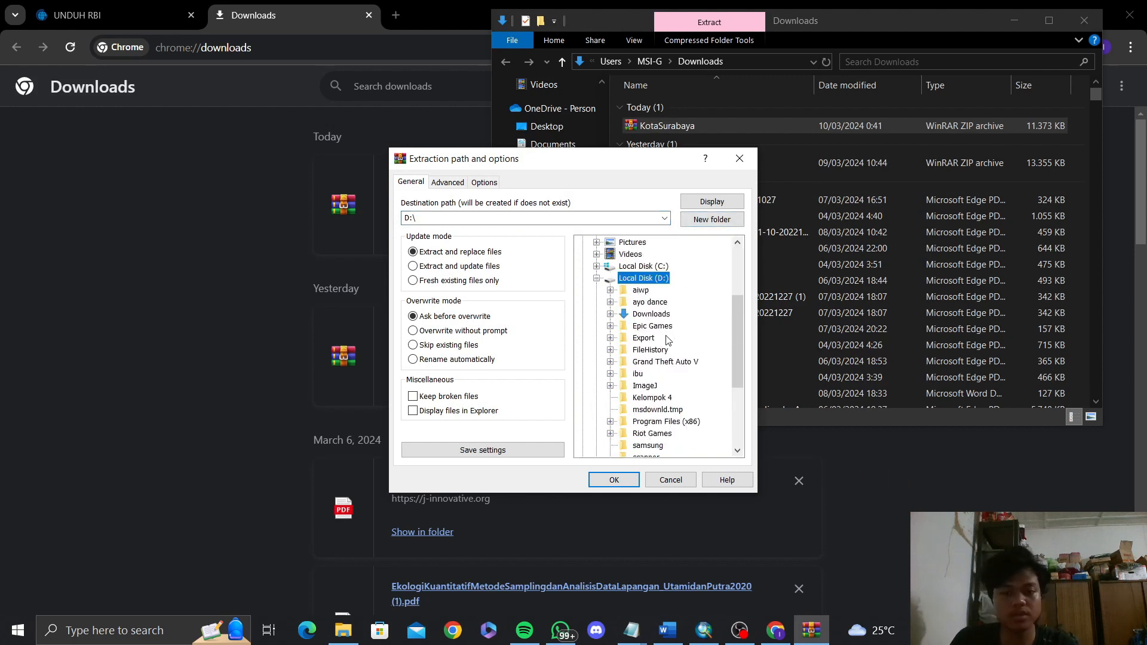
{"action": "left_click", "coordinate": [610, 291]}
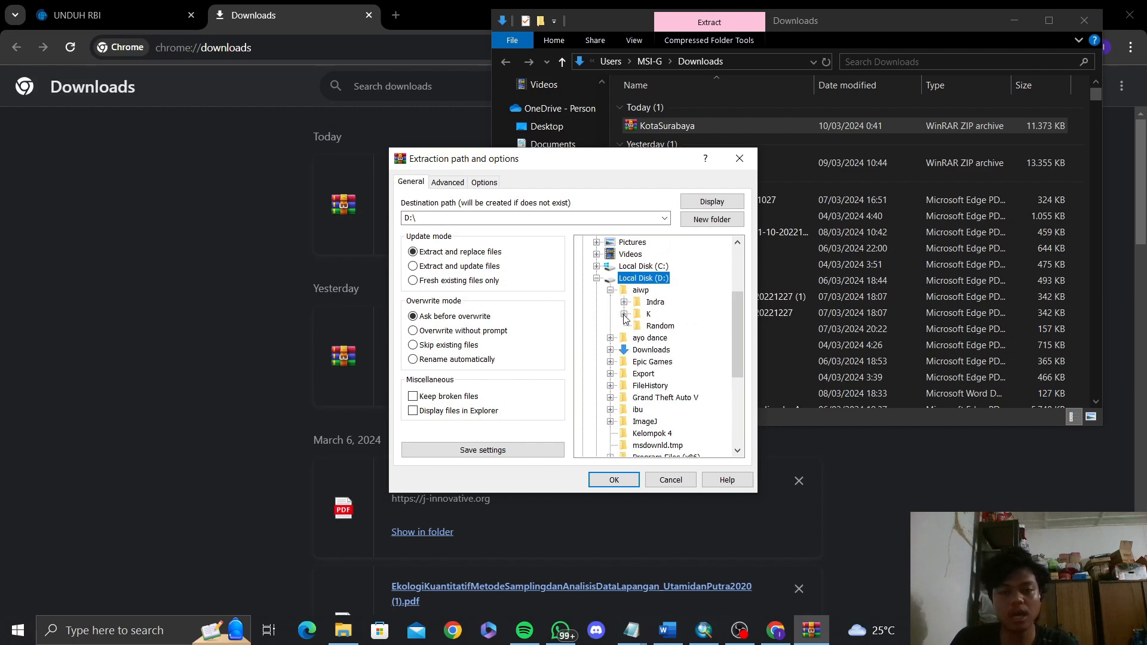
{"action": "left_click", "coordinate": [624, 315]}
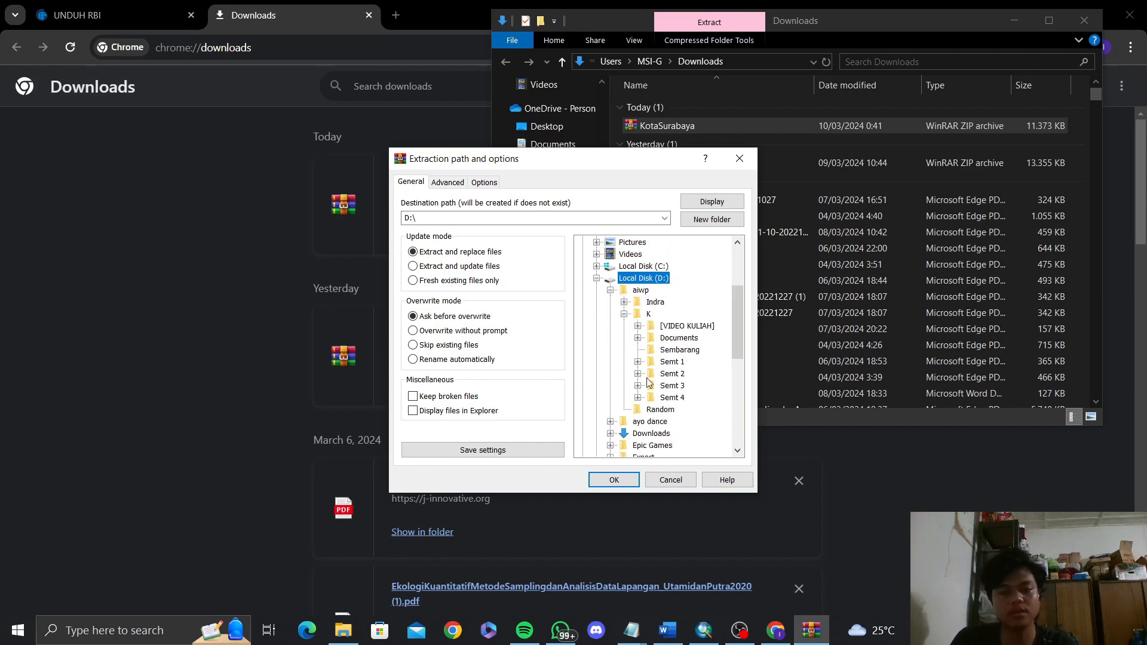
{"action": "left_click", "coordinate": [638, 397]}
{"action": "scroll", "coordinate": [640, 398], "scroll_direction": "down", "scroll_amount": 2}
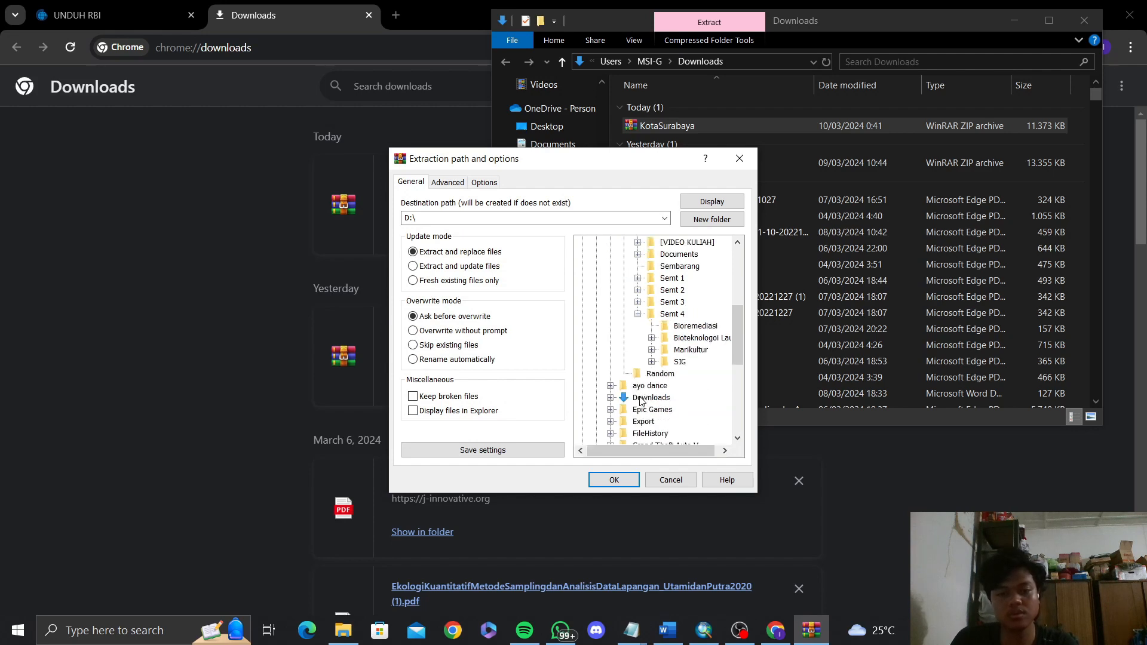
{"action": "left_click", "coordinate": [651, 363]}
{"action": "scroll", "coordinate": [651, 367], "scroll_direction": "down", "scroll_amount": 2}
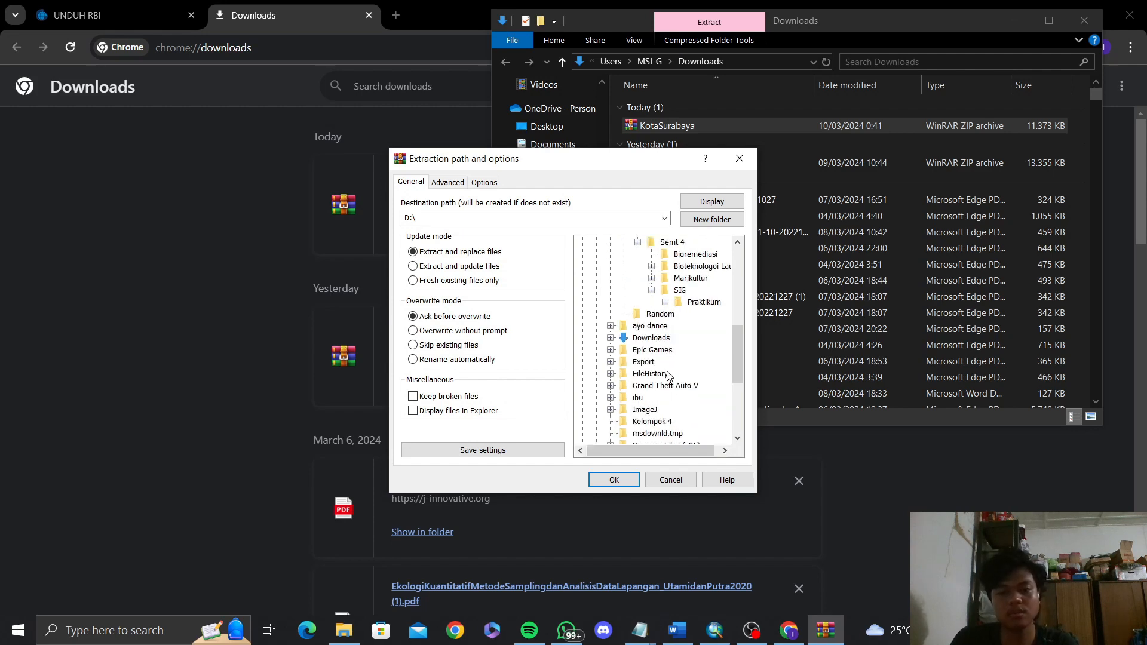
{"action": "left_click", "coordinate": [665, 302]}
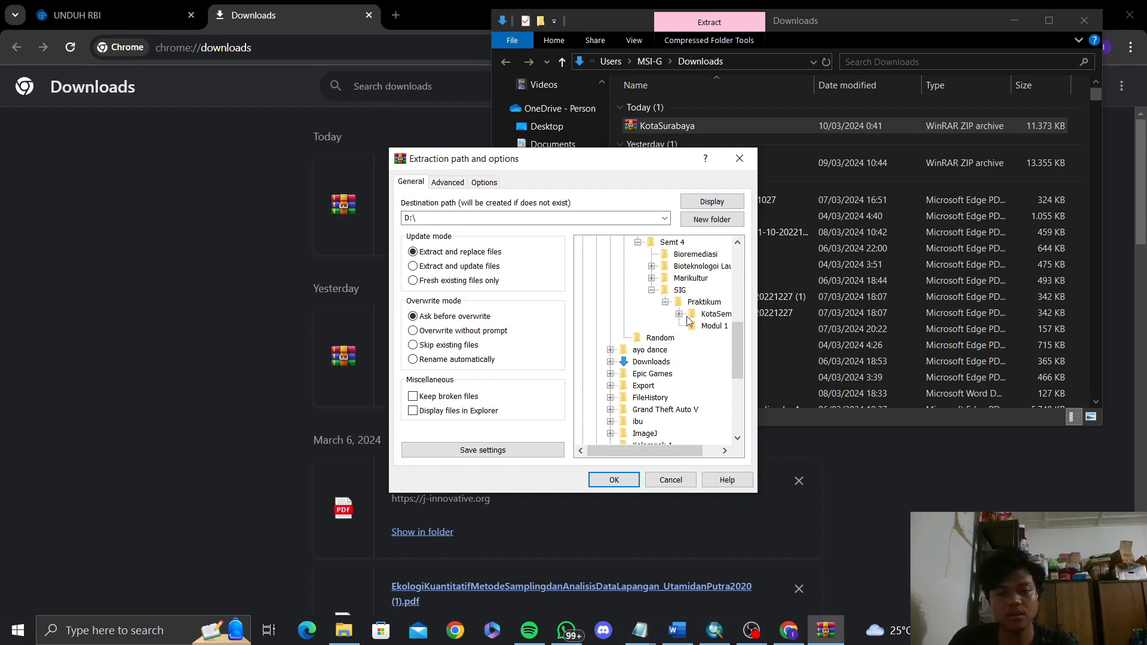
{"action": "left_click", "coordinate": [701, 303]}
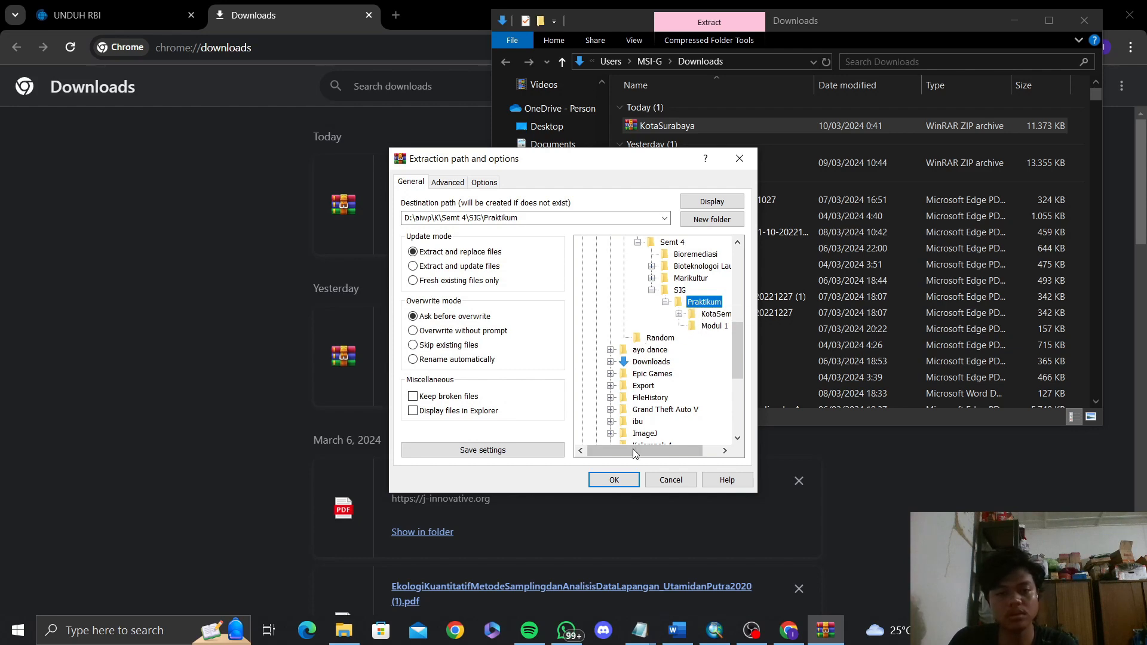
{"action": "left_click", "coordinate": [620, 480]}
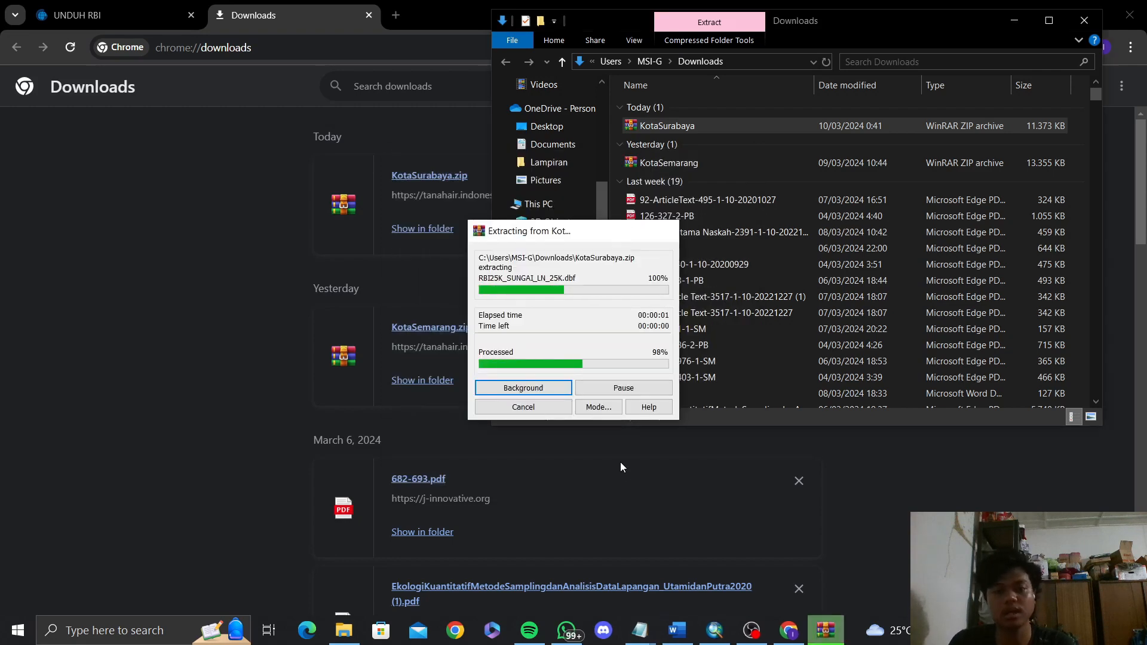
Step: Switch back to ArcMap and start adding data, checking the available locations under Folder Connections
{"action": "left_click", "coordinate": [1014, 21]}
{"action": "left_click", "coordinate": [1062, 13]}
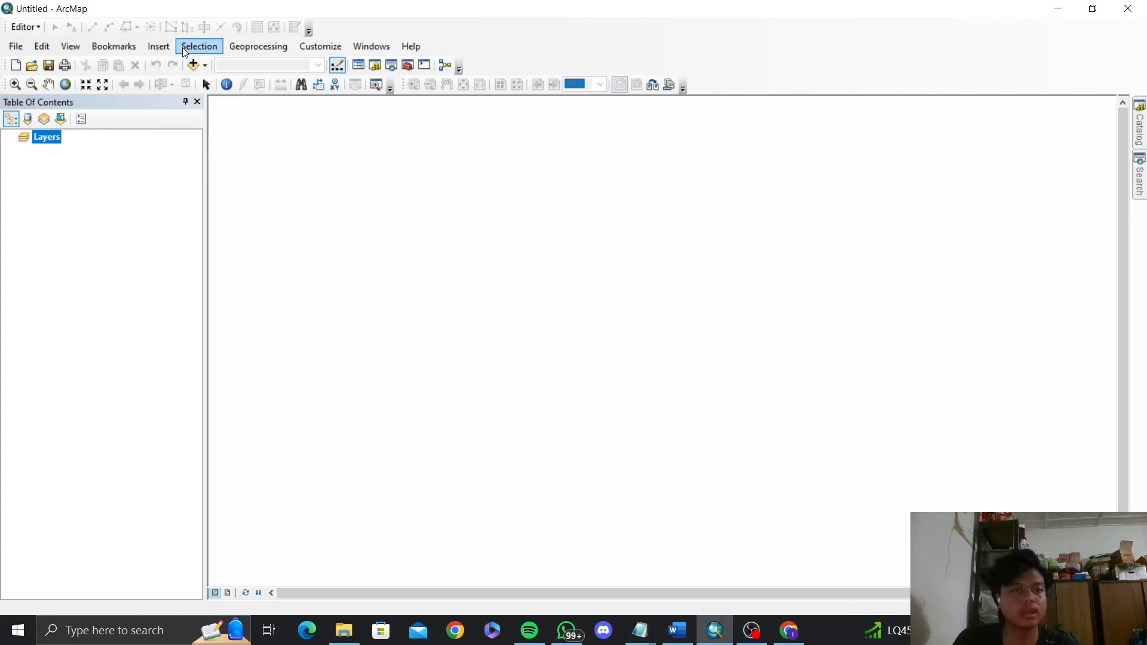
{"action": "left_click", "coordinate": [193, 67]}
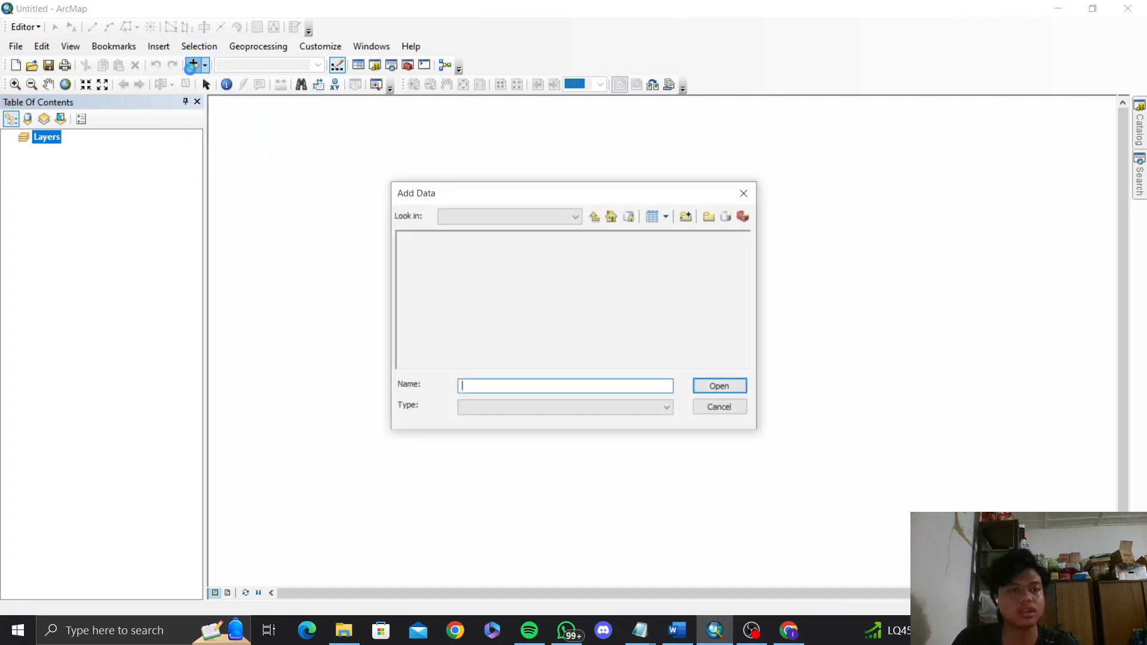
{"action": "left_click", "coordinate": [563, 218]}
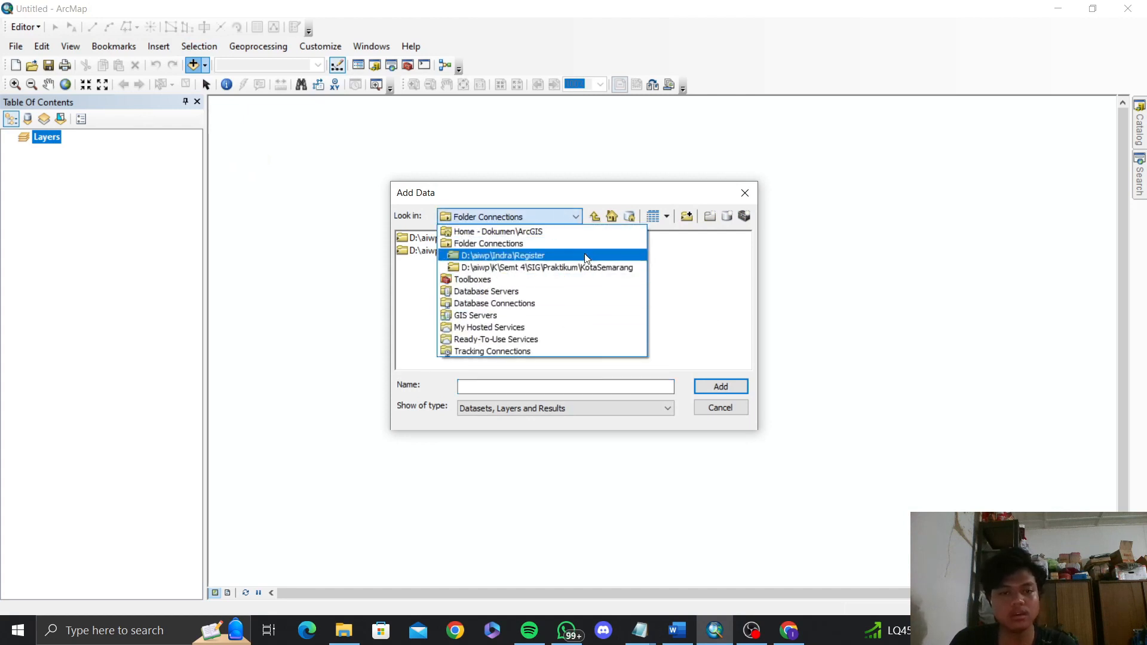
{"action": "left_click", "coordinate": [537, 221]}
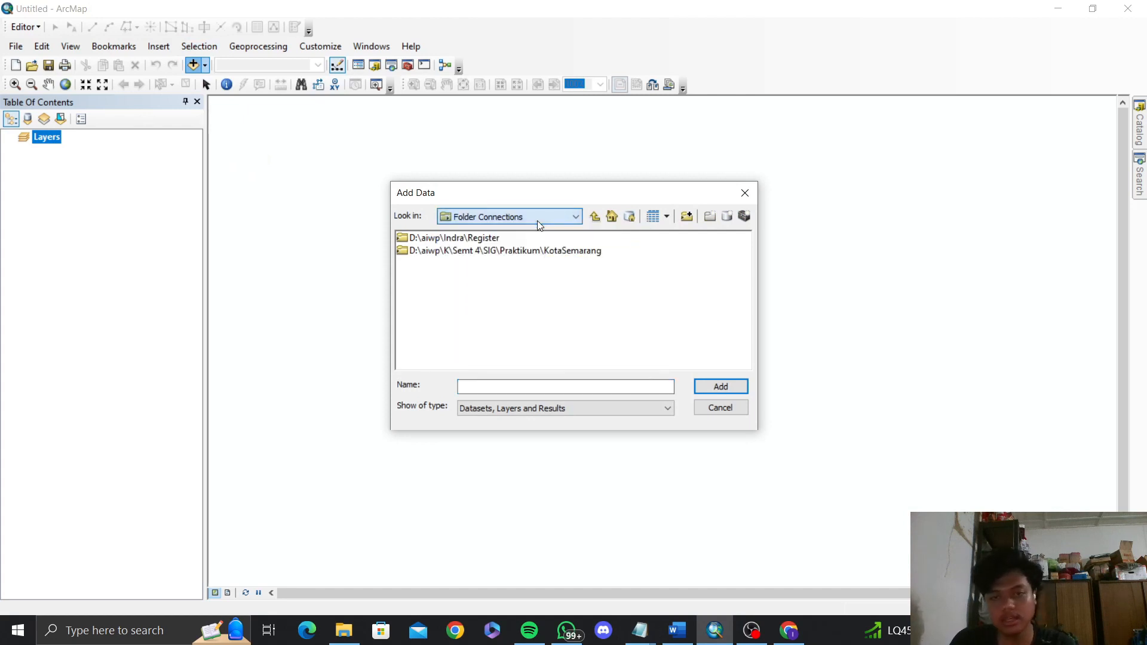
{"action": "left_click_drag", "start_coordinate": [543, 197], "coordinate": [554, 167]}
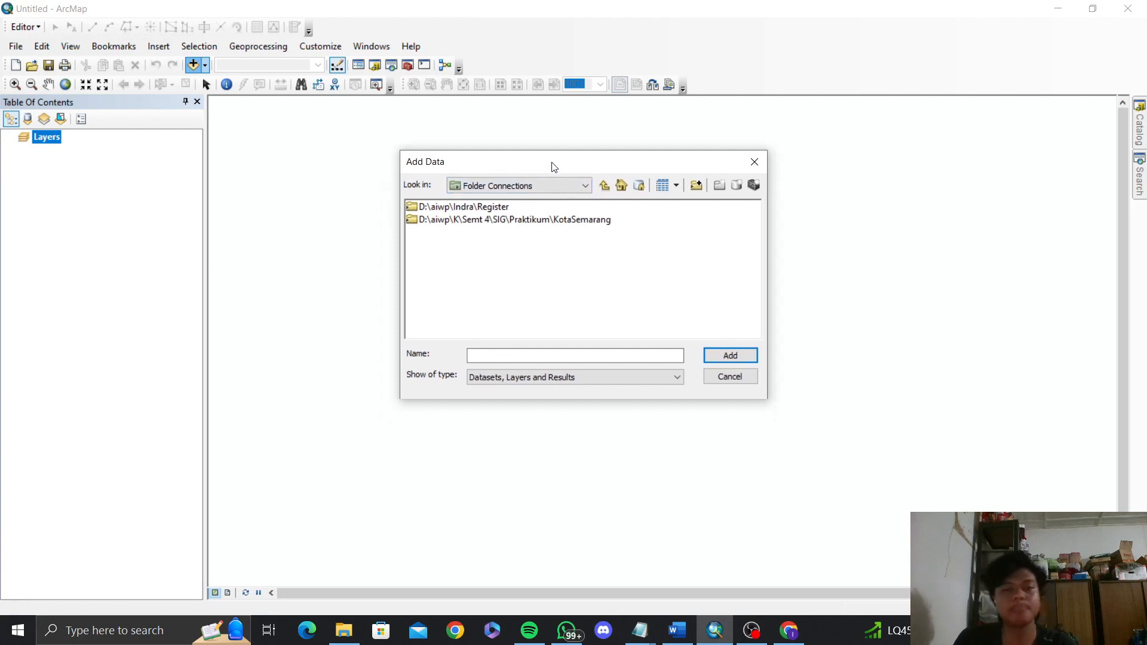
Step: Start a new folder connection and browse through This PC to the folders on Local Disk (D:)
{"action": "left_click", "coordinate": [696, 186]}
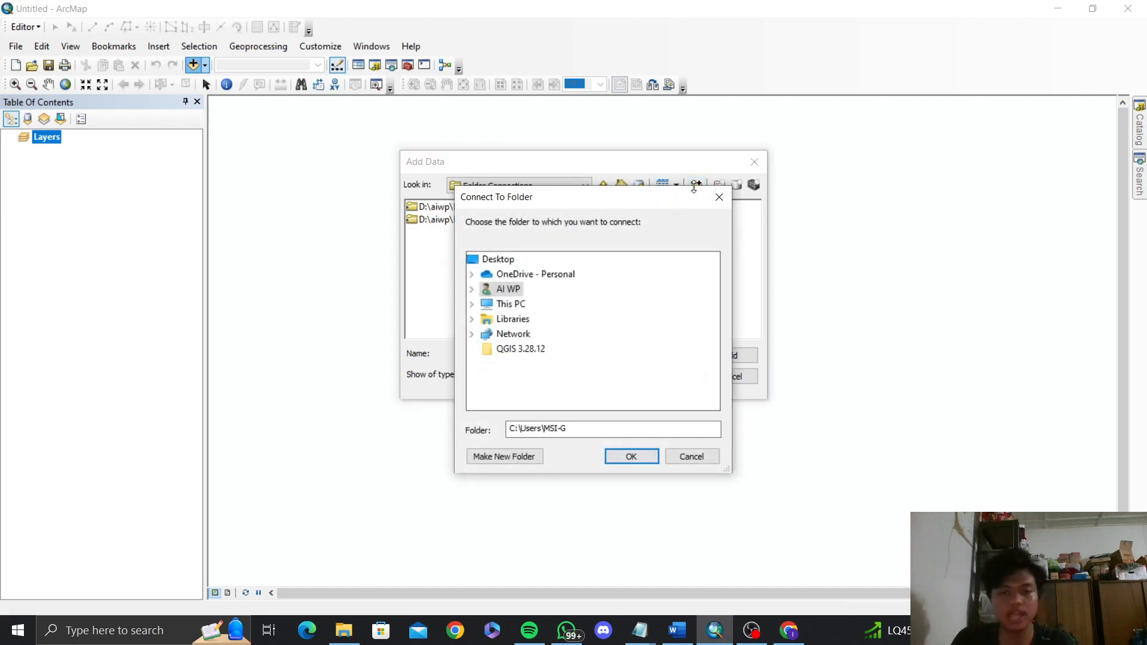
{"action": "left_click", "coordinate": [472, 320]}
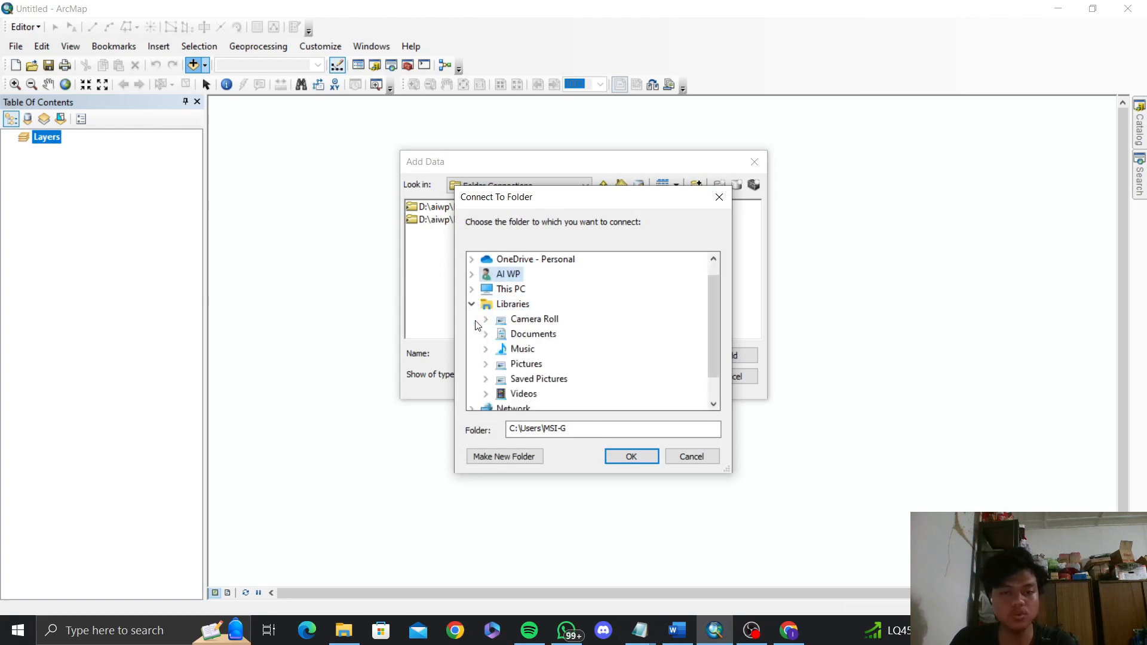
{"action": "left_click", "coordinate": [472, 289]}
{"action": "scroll", "coordinate": [520, 354], "scroll_direction": "down", "scroll_amount": 1}
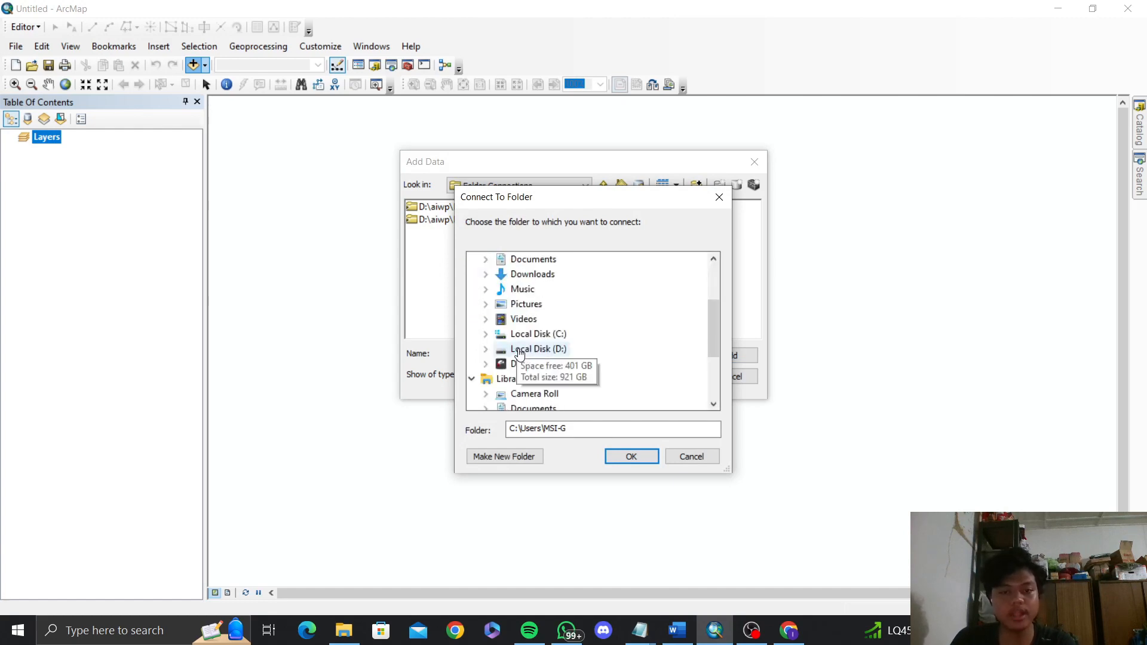
{"action": "left_click", "coordinate": [487, 352]}
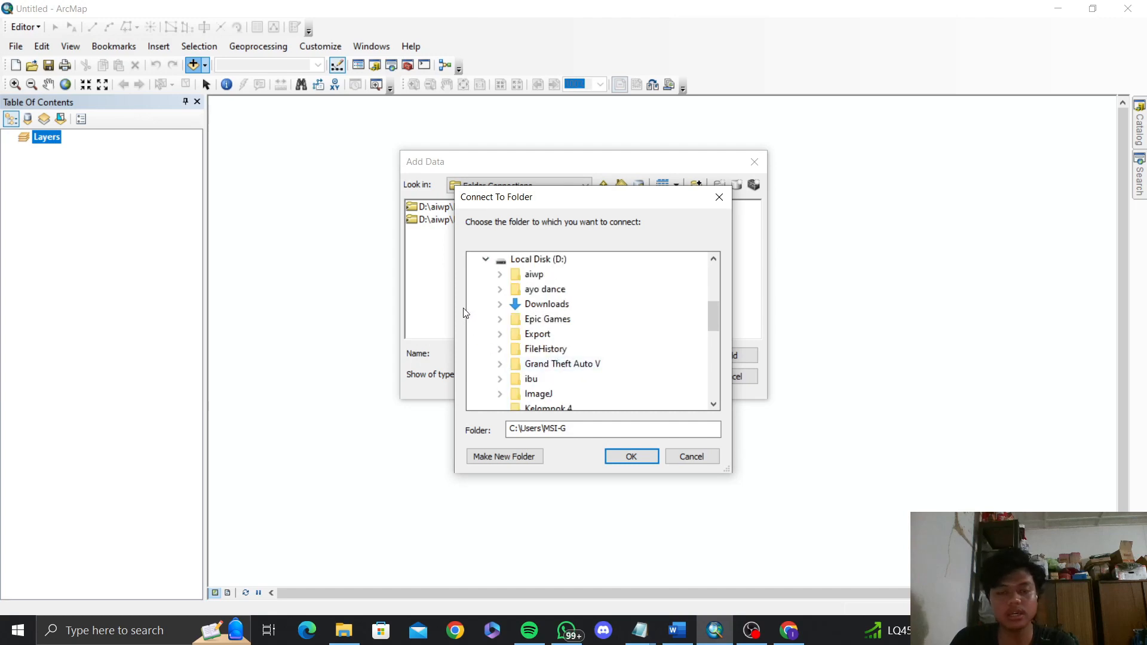
{"action": "scroll", "coordinate": [514, 325], "scroll_direction": "down", "scroll_amount": 2}
{"action": "scroll", "coordinate": [526, 349], "scroll_direction": "up", "scroll_amount": 2}
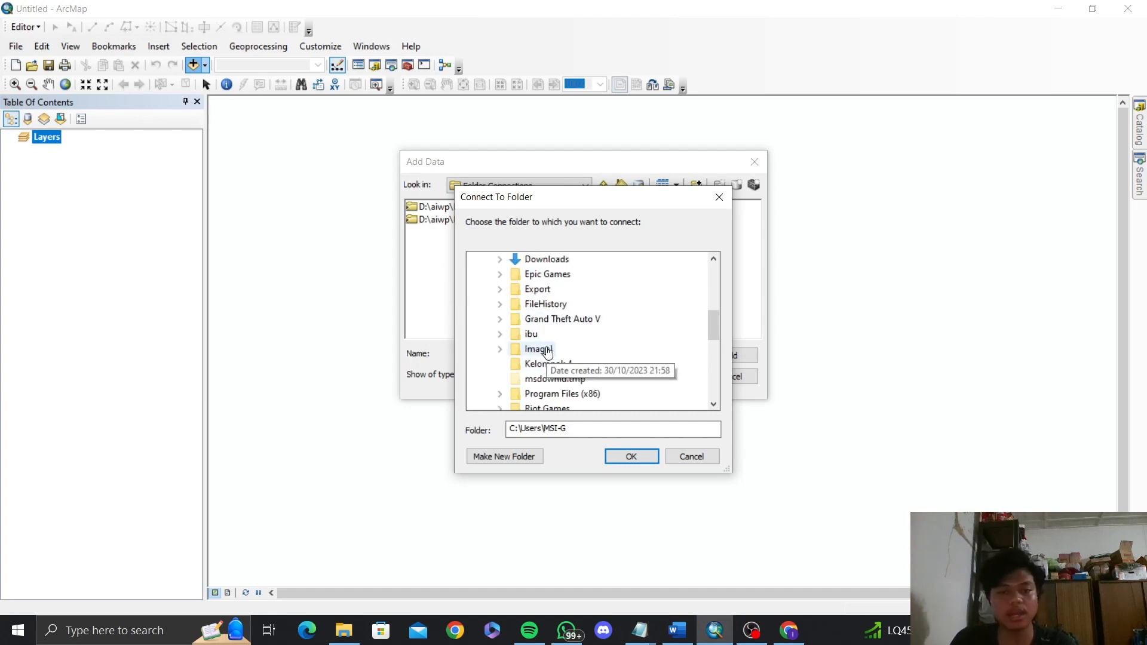
Step: Connect to the folder D:\aiwp\K\Semt 4\SIG\Praktikum\KotaSurabaya
{"action": "left_click", "coordinate": [501, 274]}
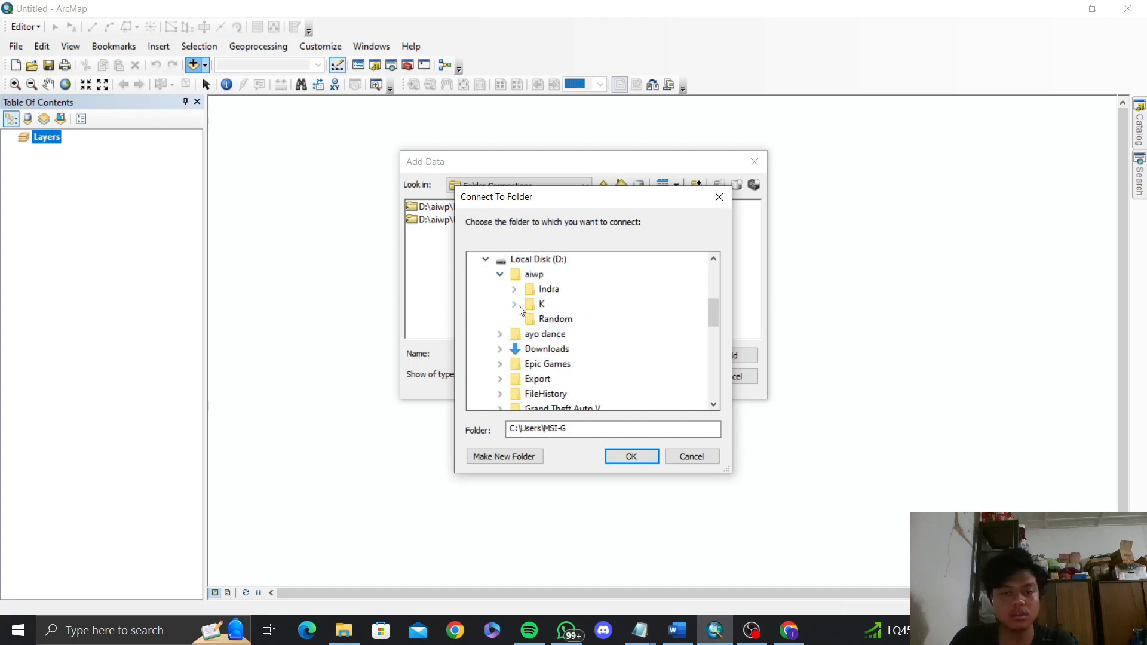
{"action": "left_click", "coordinate": [514, 304]}
{"action": "scroll", "coordinate": [557, 340], "scroll_direction": "down", "scroll_amount": 1}
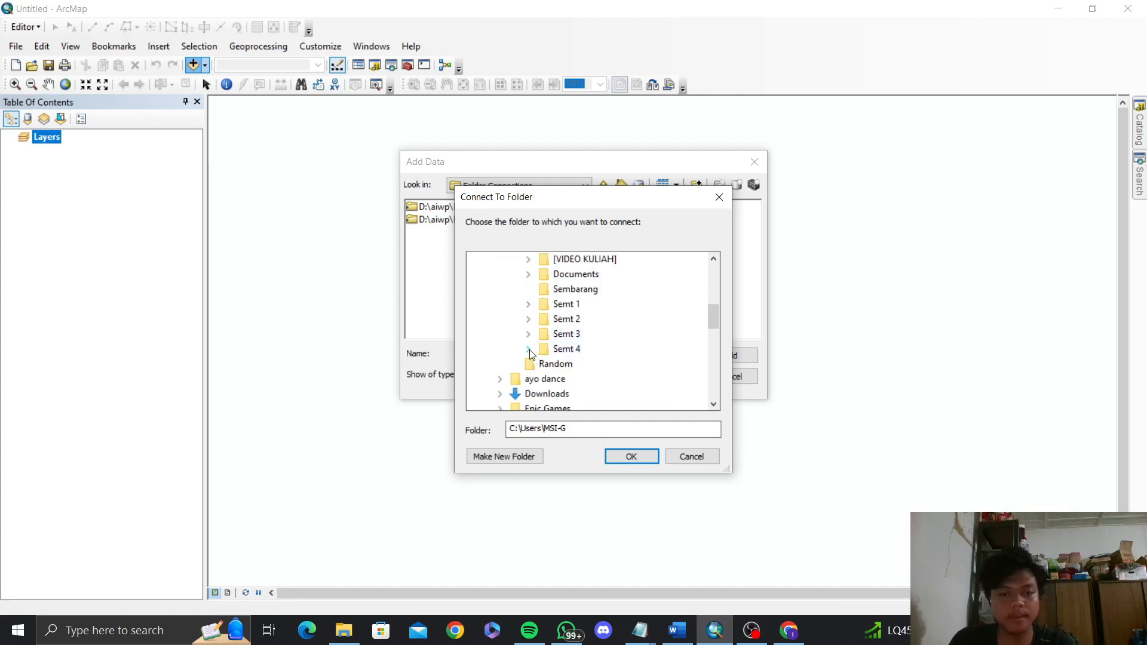
{"action": "left_click", "coordinate": [528, 349]}
{"action": "scroll", "coordinate": [557, 326], "scroll_direction": "down", "scroll_amount": 2}
{"action": "scroll", "coordinate": [557, 326], "scroll_direction": "up", "scroll_amount": 1}
{"action": "left_click", "coordinate": [543, 353]}
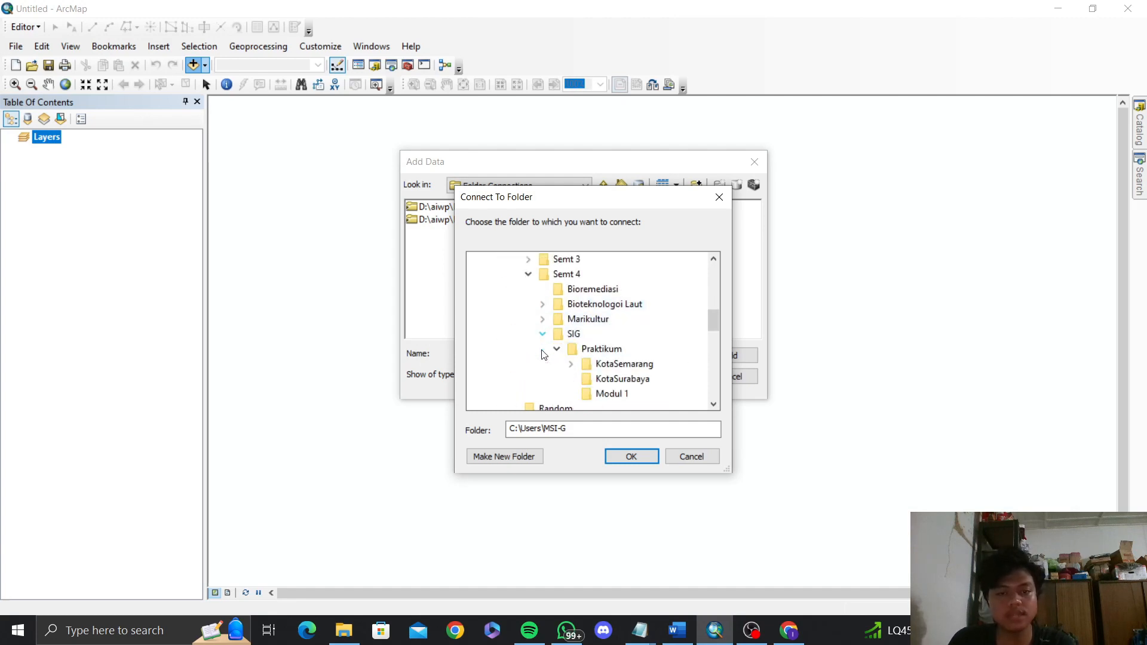
{"action": "left_click", "coordinate": [633, 381]}
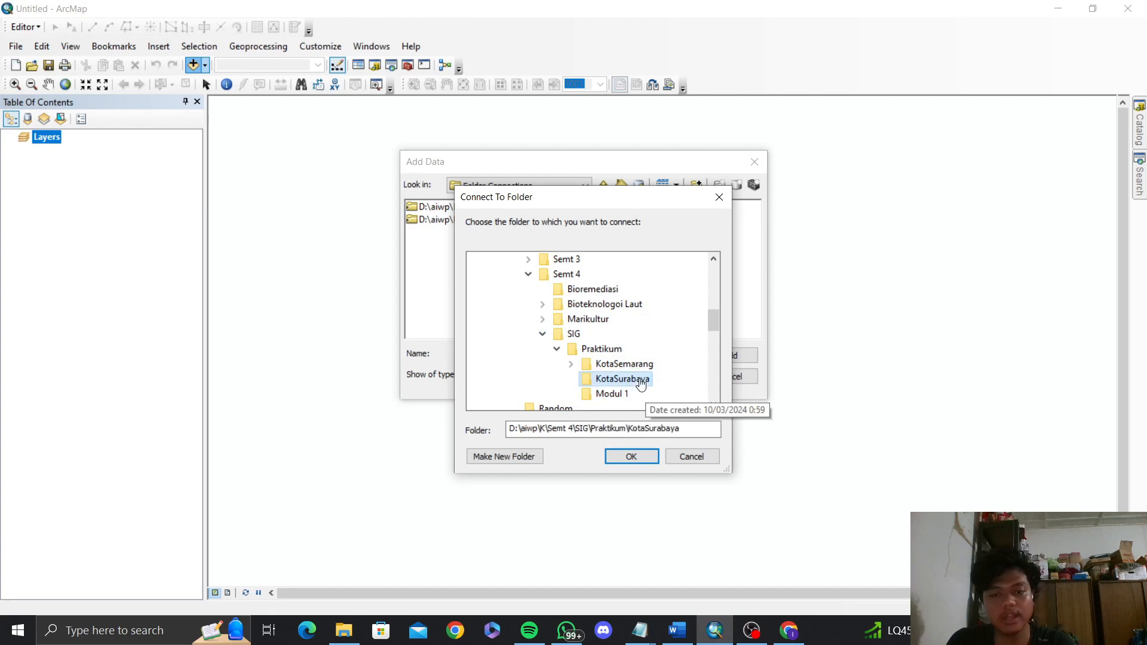
{"action": "left_click", "coordinate": [628, 456]}
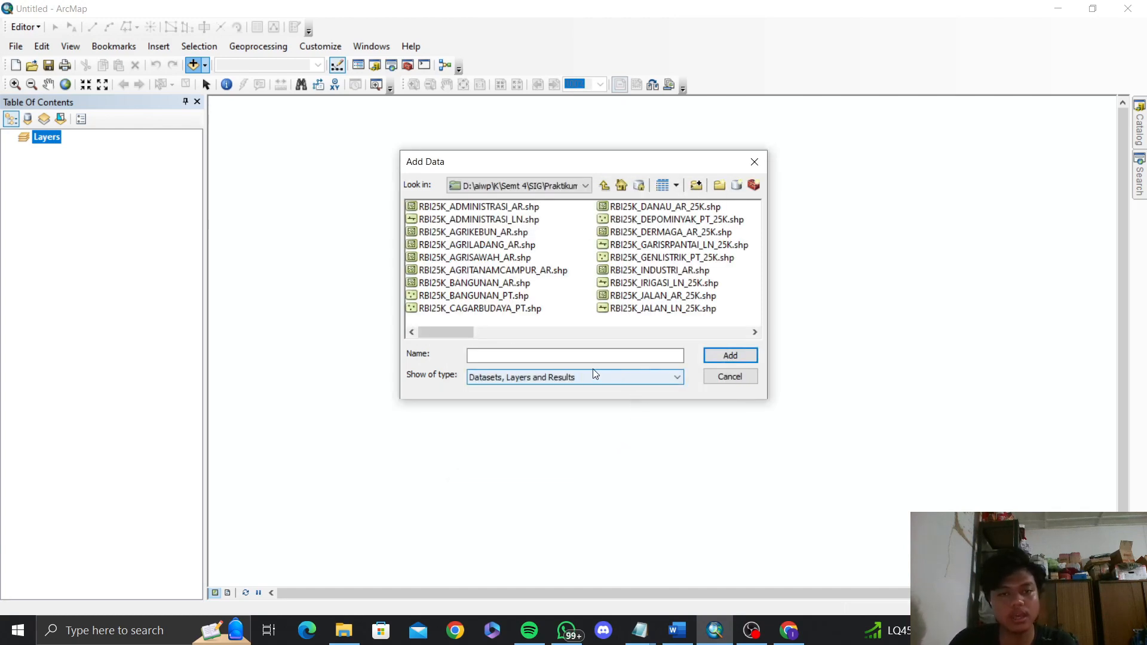
Step: Open the KotaSurabaya folder from Folder Connections and add RBI25K_ADMINISTRASI_AR.shp to the map
{"action": "left_click", "coordinate": [554, 187]}
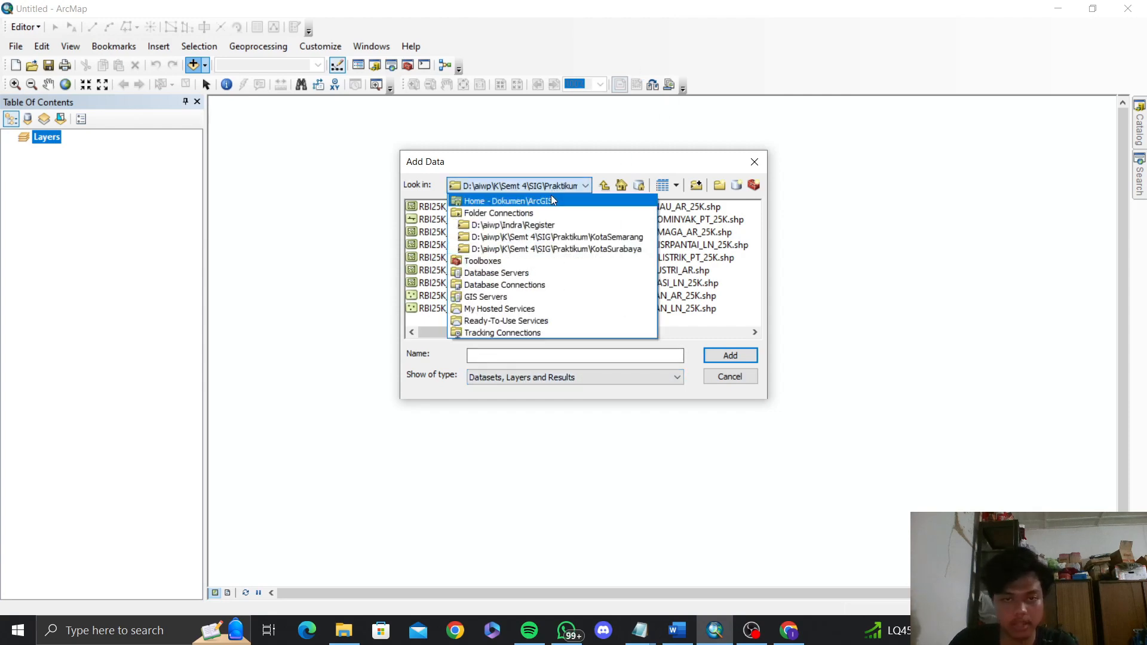
{"action": "left_click", "coordinate": [551, 224]}
{"action": "left_click", "coordinate": [550, 189]}
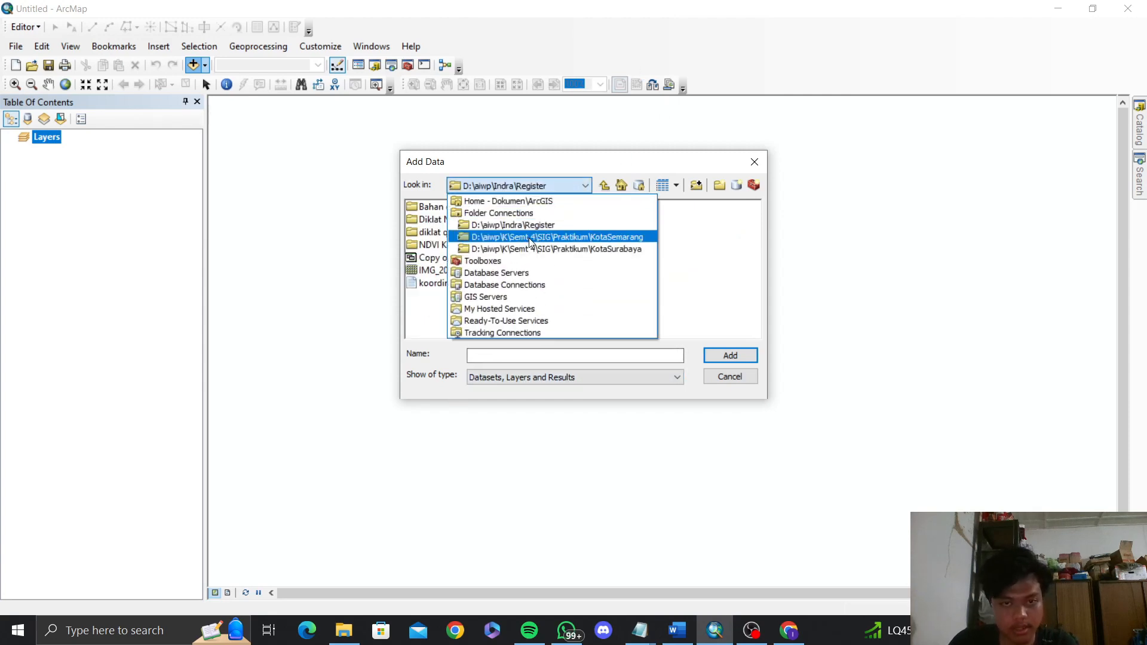
{"action": "left_click", "coordinate": [498, 213]}
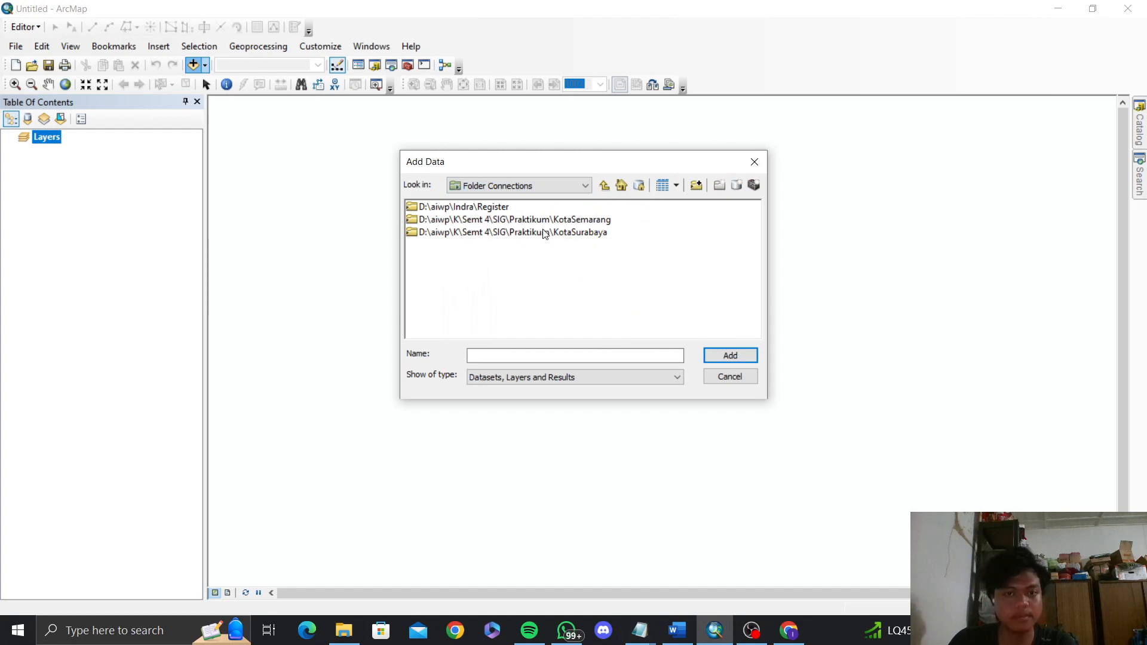
{"action": "left_click", "coordinate": [545, 234]}
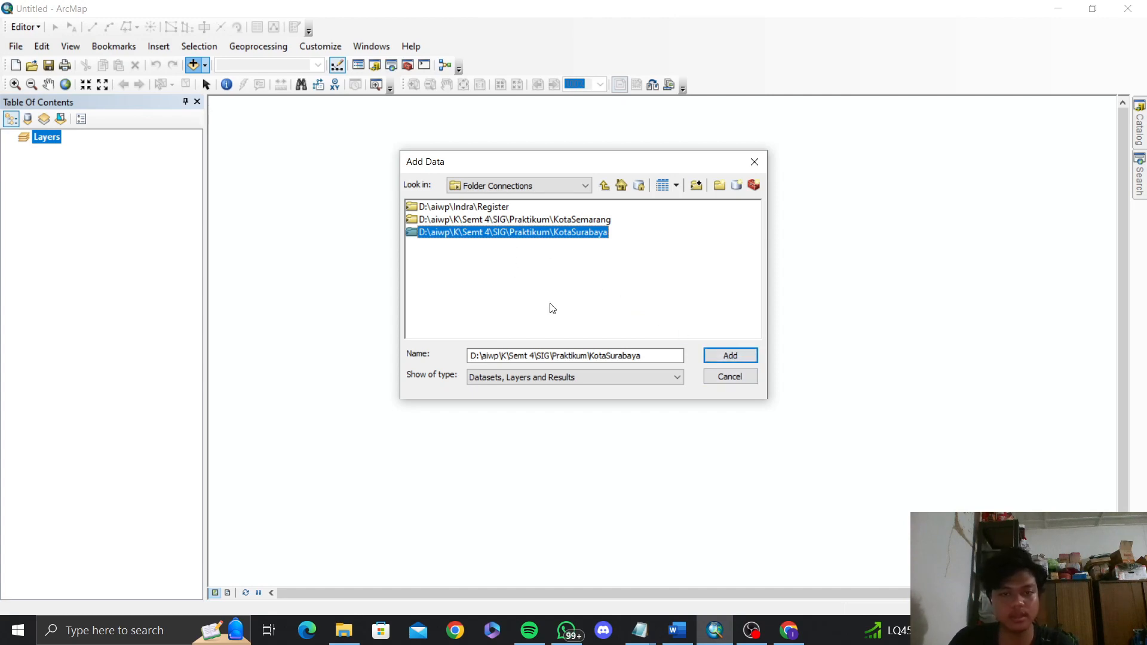
{"action": "double_click", "coordinate": [570, 234]}
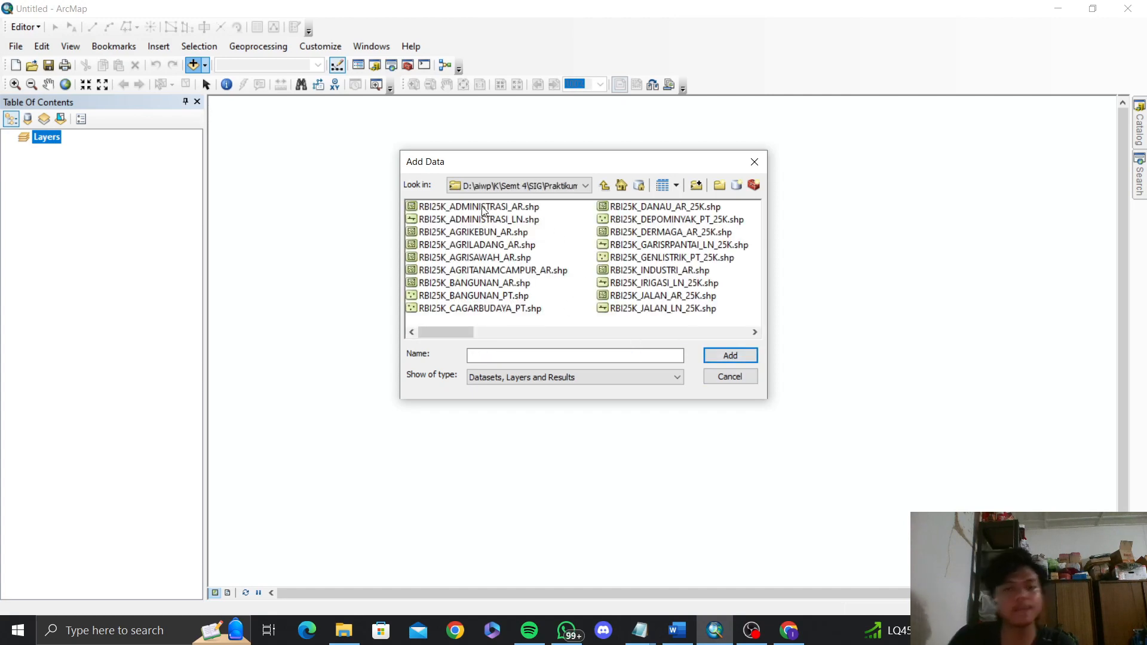
{"action": "left_click", "coordinate": [525, 208]}
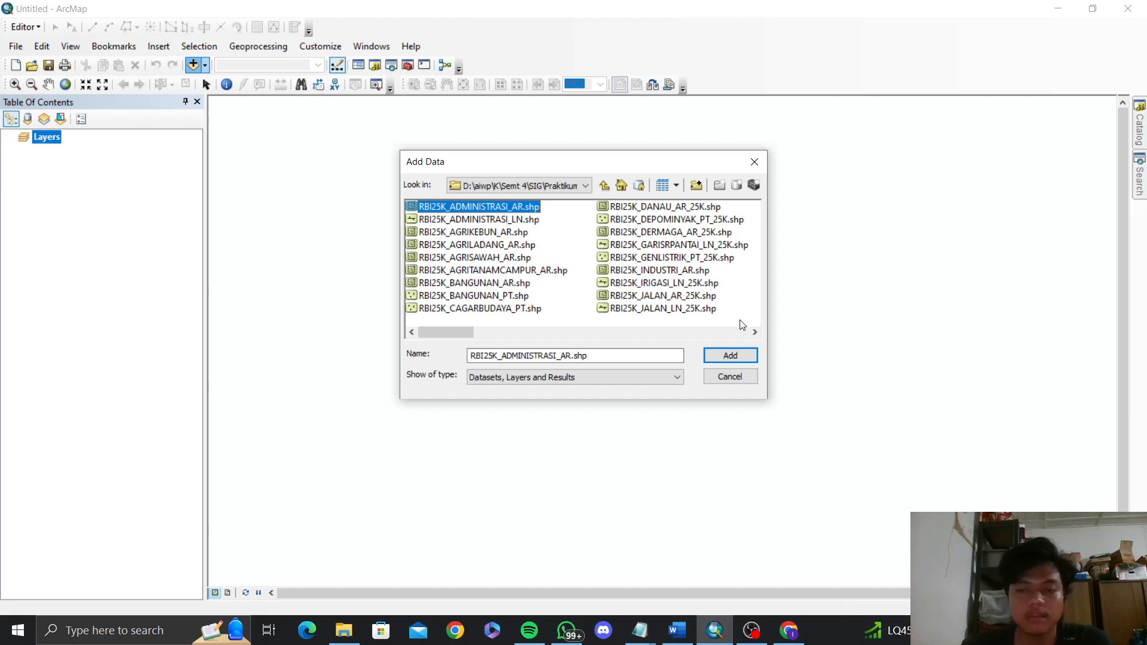
{"action": "left_click", "coordinate": [731, 357]}
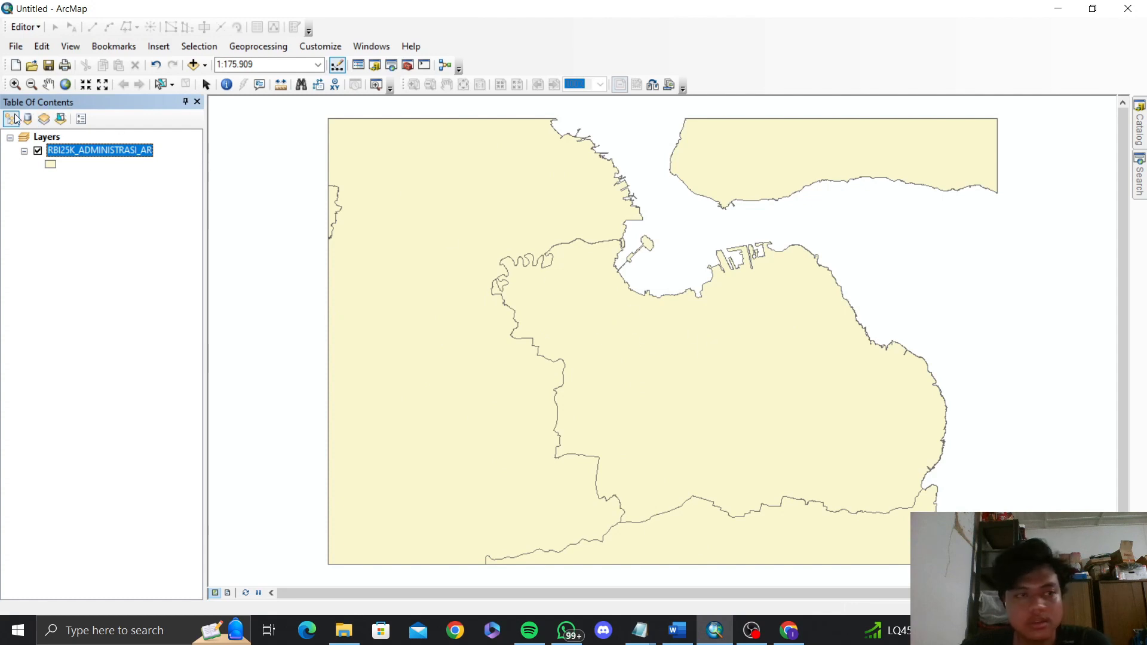
Step: Zoom in closely on the administrative area polygons and try panning within the enlarged map
{"action": "left_click", "coordinate": [14, 85]}
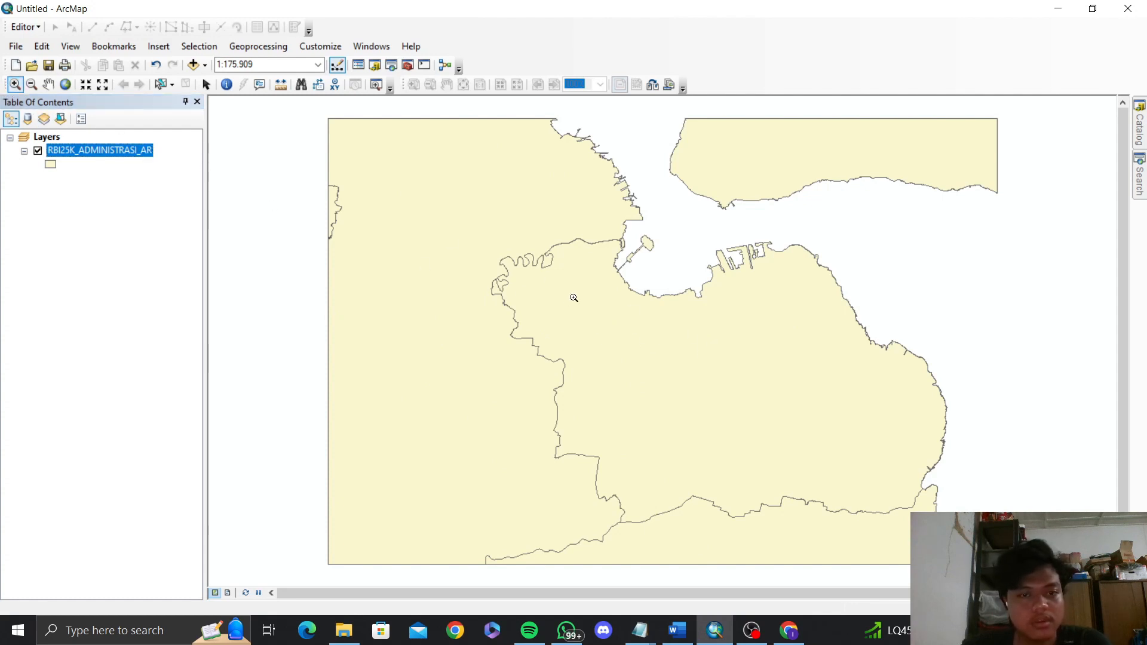
{"action": "scroll", "coordinate": [574, 298], "scroll_direction": "up", "scroll_amount": 1}
{"action": "left_click_drag", "start_coordinate": [602, 289], "coordinate": [521, 297]}
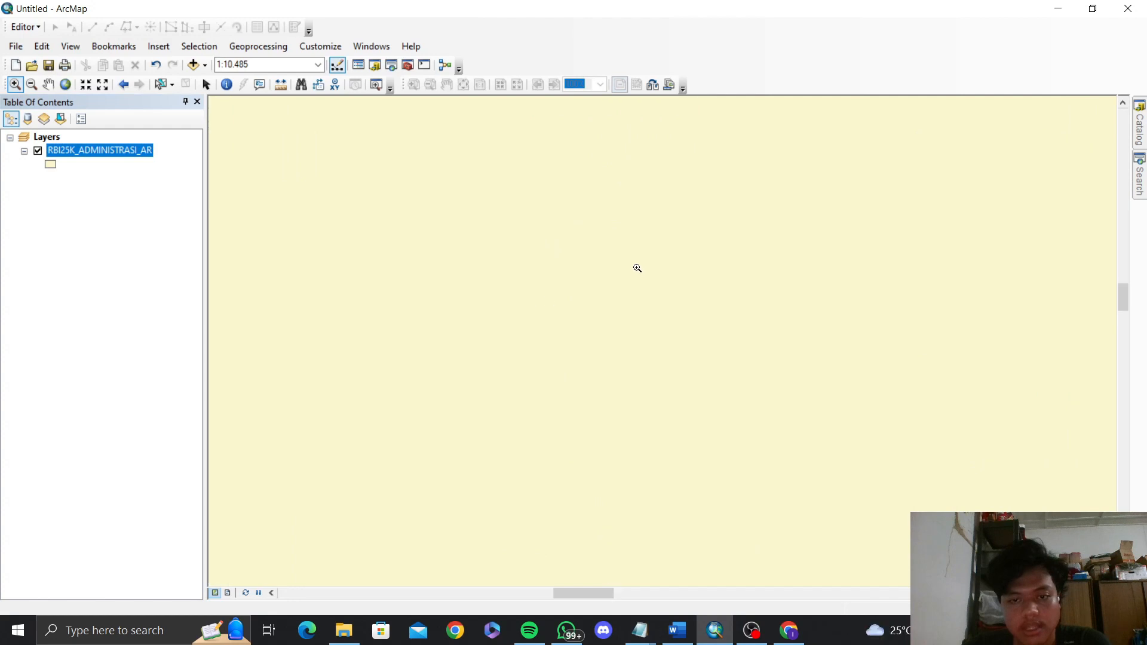
{"action": "left_click", "coordinate": [49, 85]}
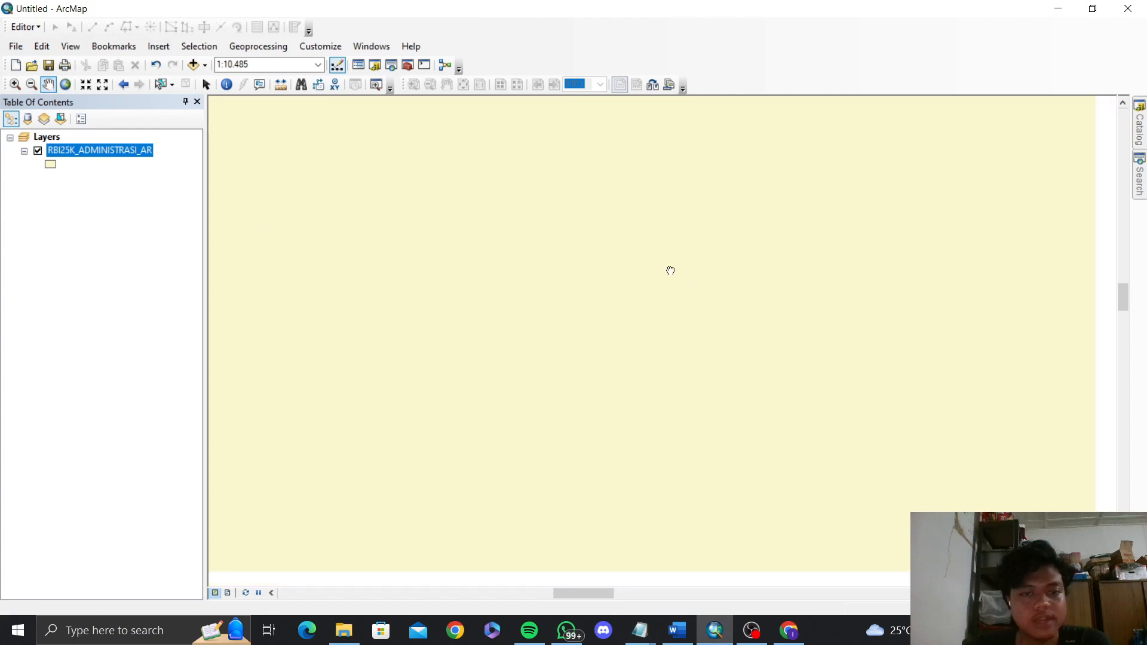
{"action": "scroll", "coordinate": [665, 264], "scroll_direction": "down", "scroll_amount": 8}
{"action": "scroll", "coordinate": [665, 263], "scroll_direction": "down", "scroll_amount": 8}
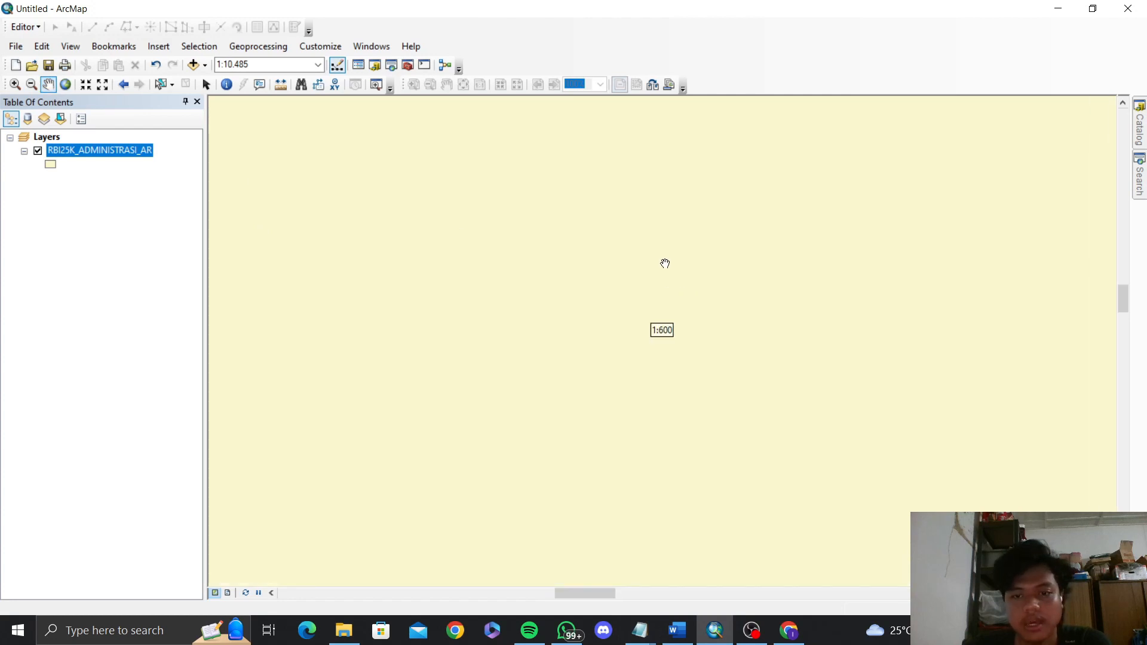
{"action": "scroll", "coordinate": [701, 332], "scroll_direction": "down", "scroll_amount": 3}
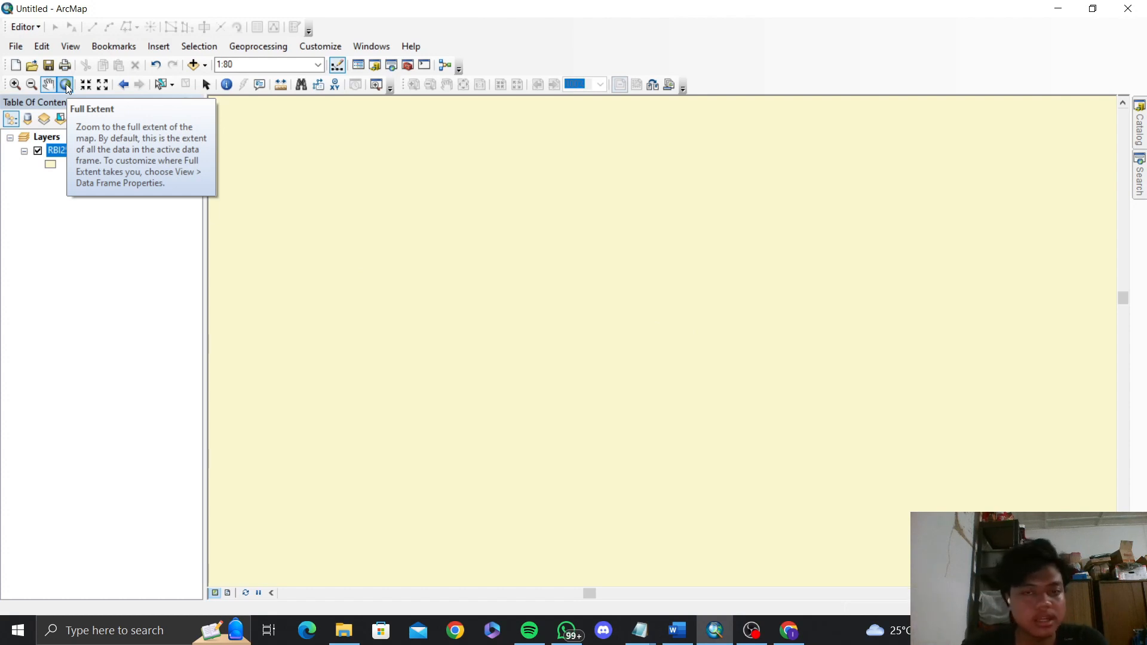
Step: Return the map to its full extent and pan across the whole administrative layer
{"action": "left_click", "coordinate": [66, 86]}
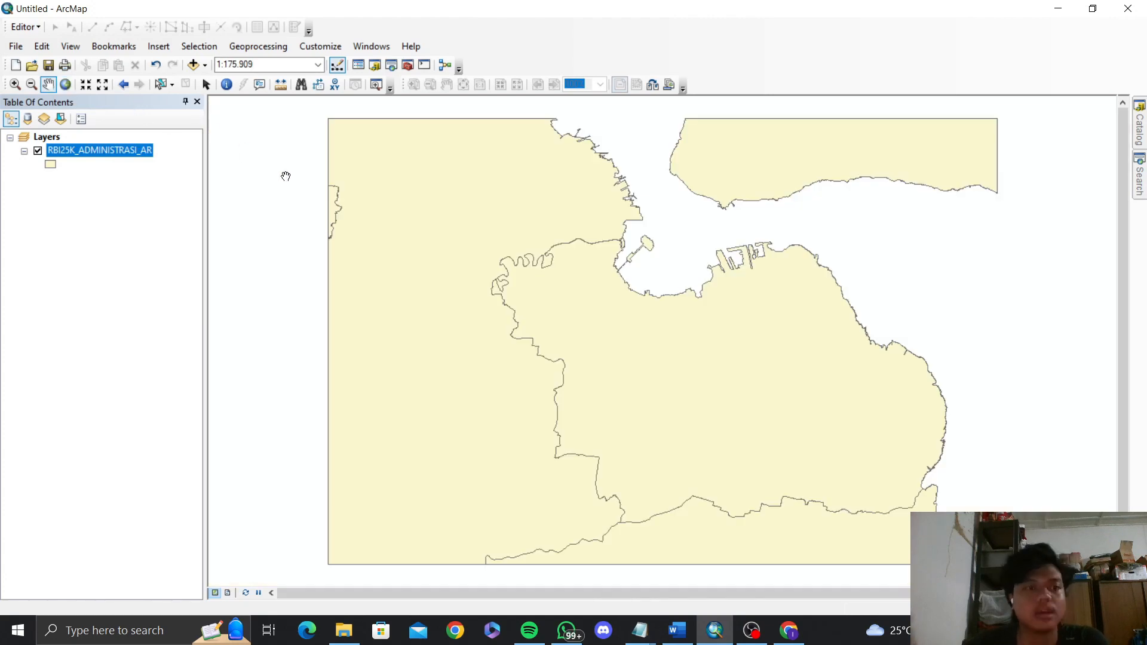
{"action": "left_click_drag", "start_coordinate": [466, 250], "coordinate": [428, 224]}
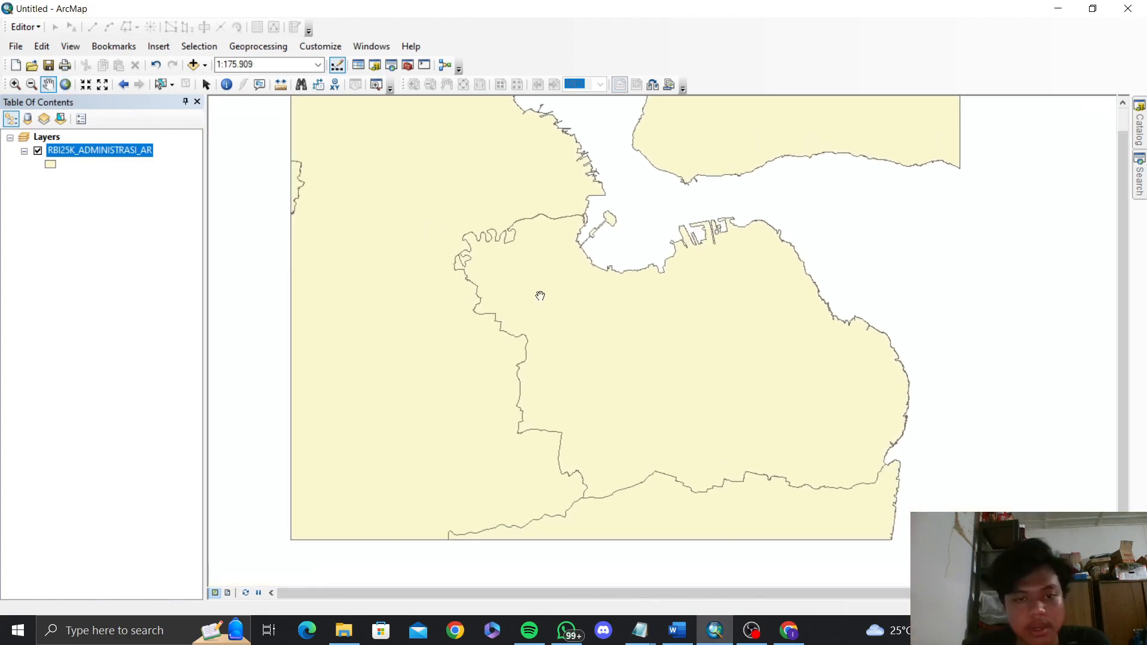
{"action": "mouse_move", "coordinate": [538, 297]}
{"action": "left_mouse_down"}
{"action": "mouse_move", "coordinate": [504, 284]}
{"action": "mouse_move", "coordinate": [538, 317]}
{"action": "mouse_move", "coordinate": [543, 286]}
{"action": "mouse_move", "coordinate": [553, 299]}
{"action": "left_mouse_up"}
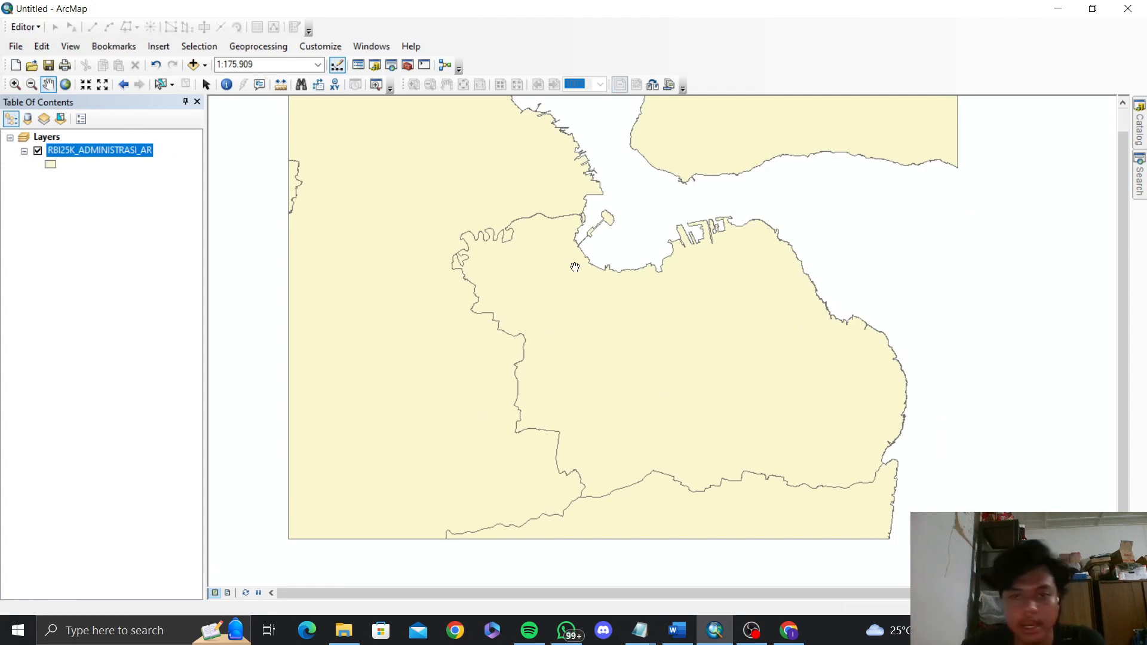
{"action": "left_click_drag", "start_coordinate": [576, 267], "coordinate": [600, 282]}
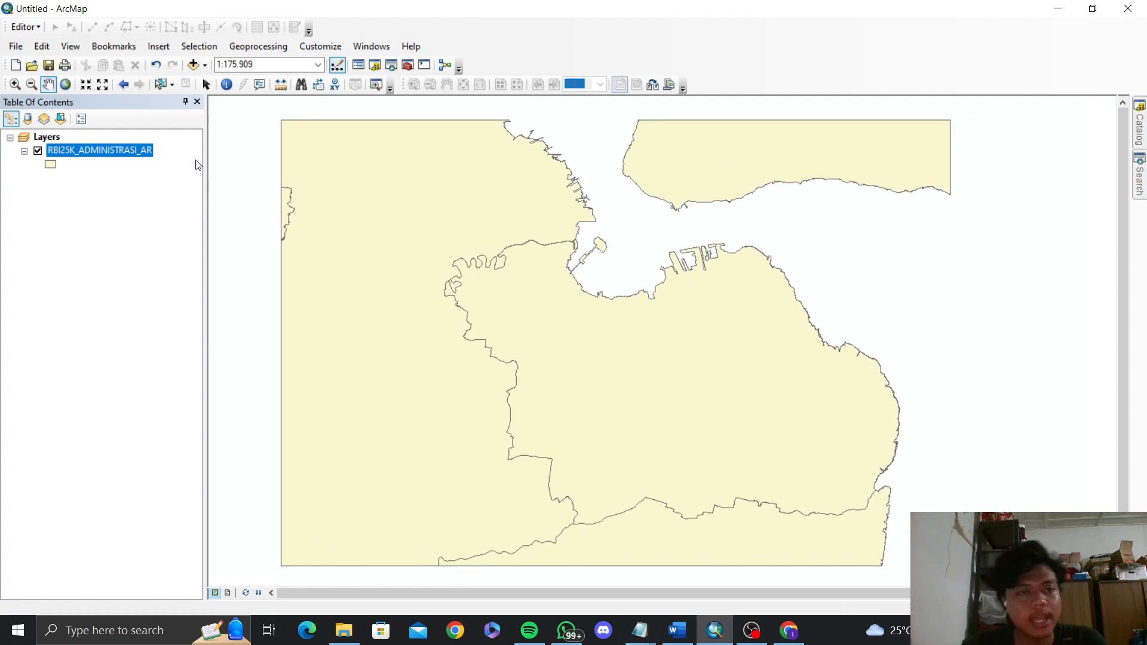
Step: Hide the RBI25K_ADMINISTRASI_AR layer and show it again on the map
{"action": "left_click", "coordinate": [37, 152]}
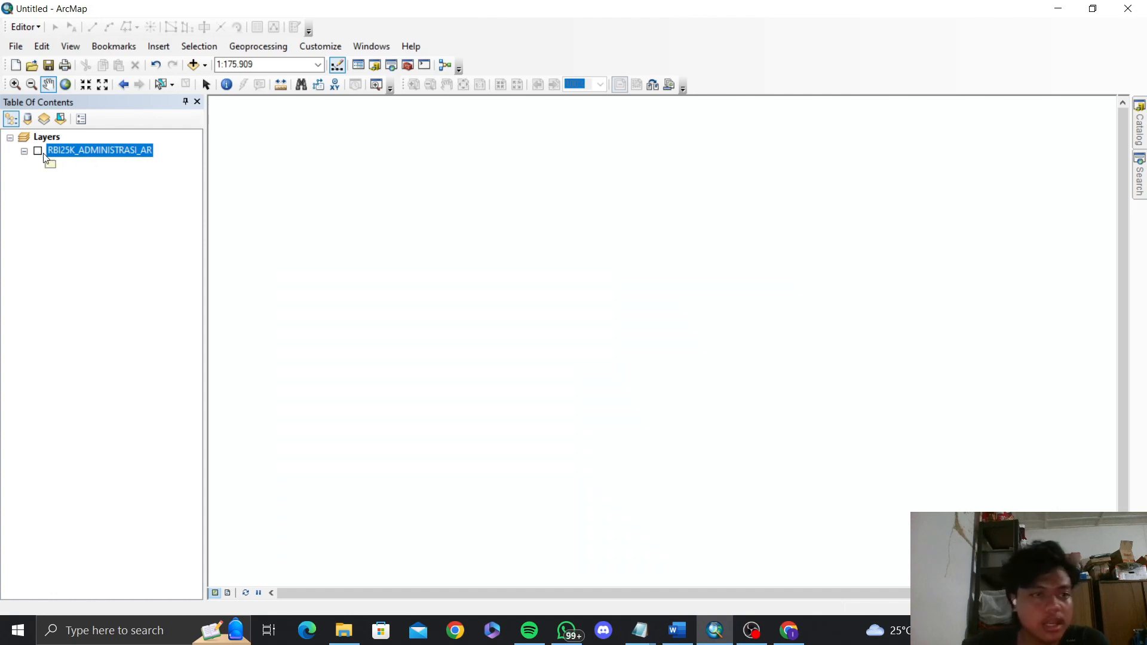
{"action": "left_click", "coordinate": [37, 152]}
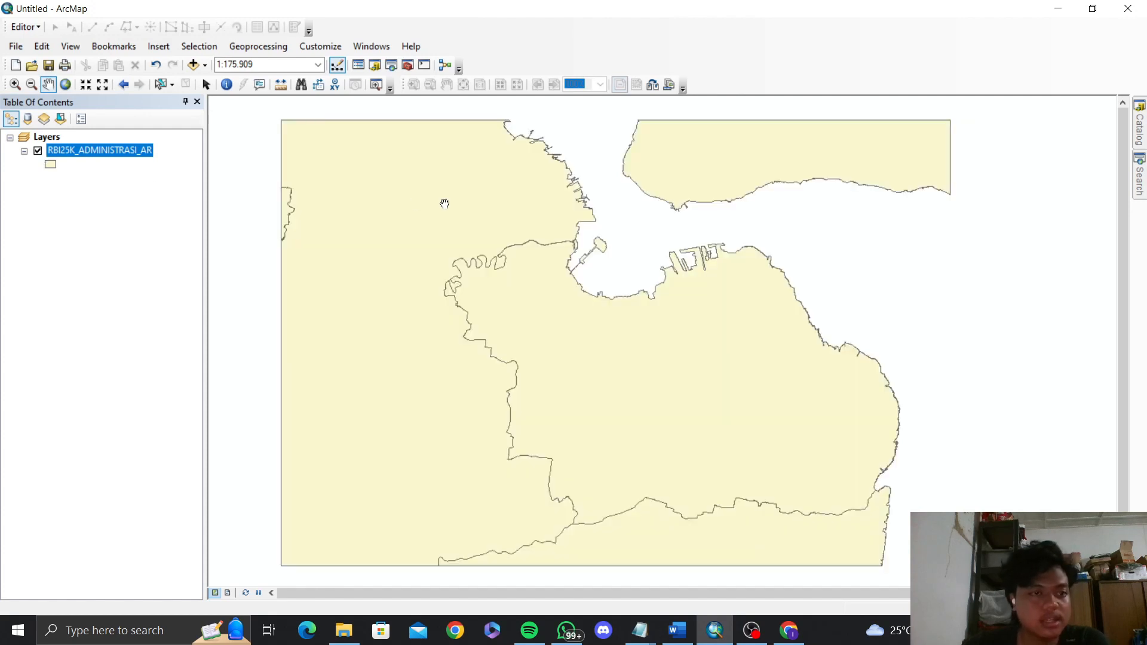
{"action": "left_click_drag", "start_coordinate": [442, 211], "coordinate": [440, 207]}
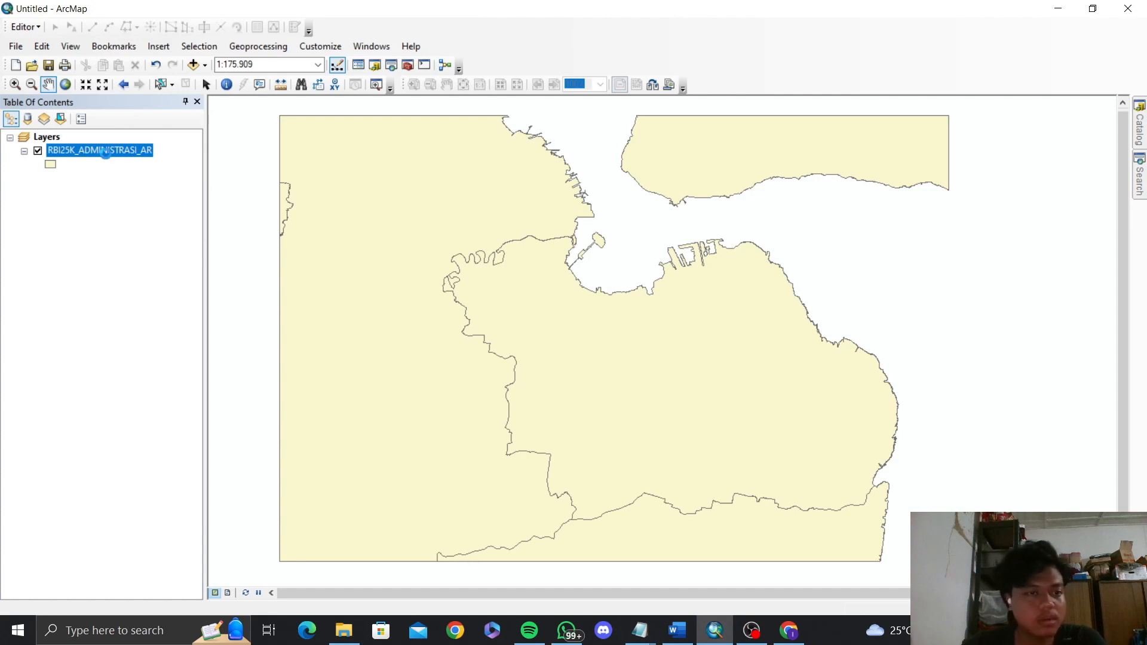
Step: Open the attribute table of the RBI25K_ADMINISTRASI_AR layer, examine its records beside the map, and close the table
{"action": "right_click", "coordinate": [106, 153]}
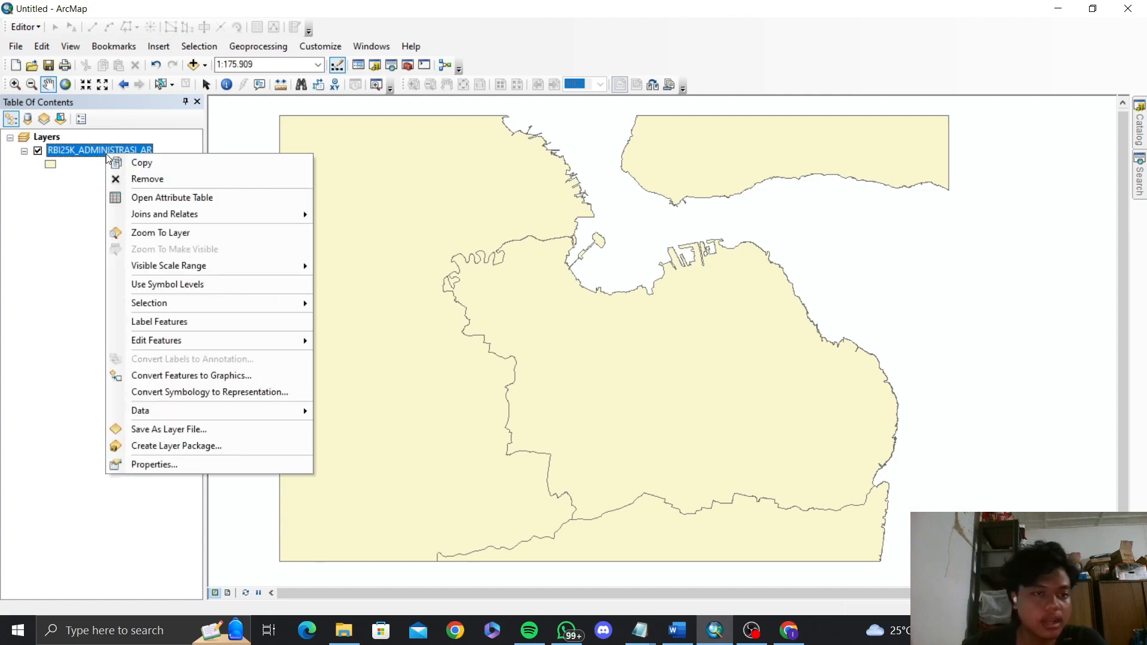
{"action": "left_click", "coordinate": [168, 206]}
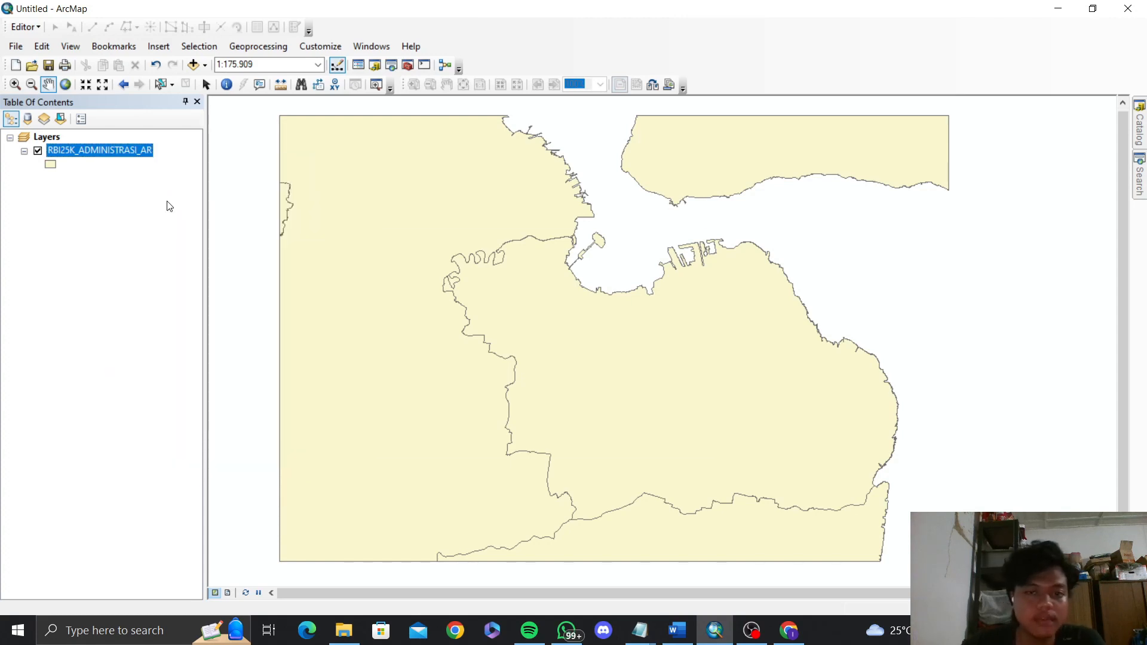
{"action": "left_click_drag", "start_coordinate": [532, 242], "coordinate": [750, 206]}
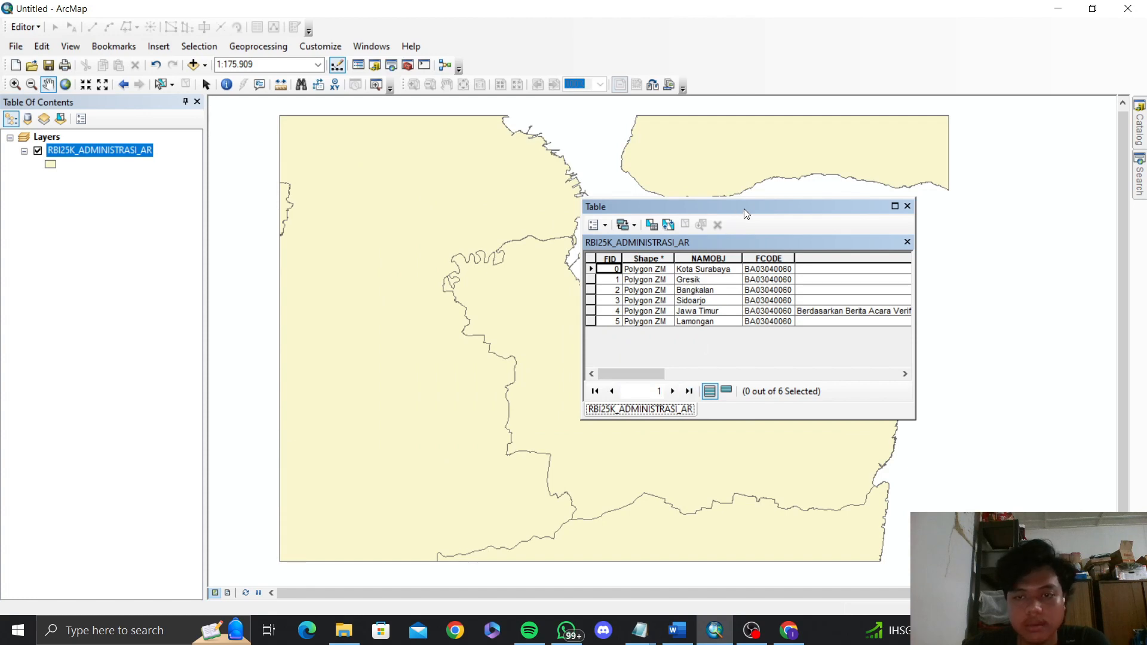
{"action": "left_click_drag", "start_coordinate": [744, 209], "coordinate": [796, 203]}
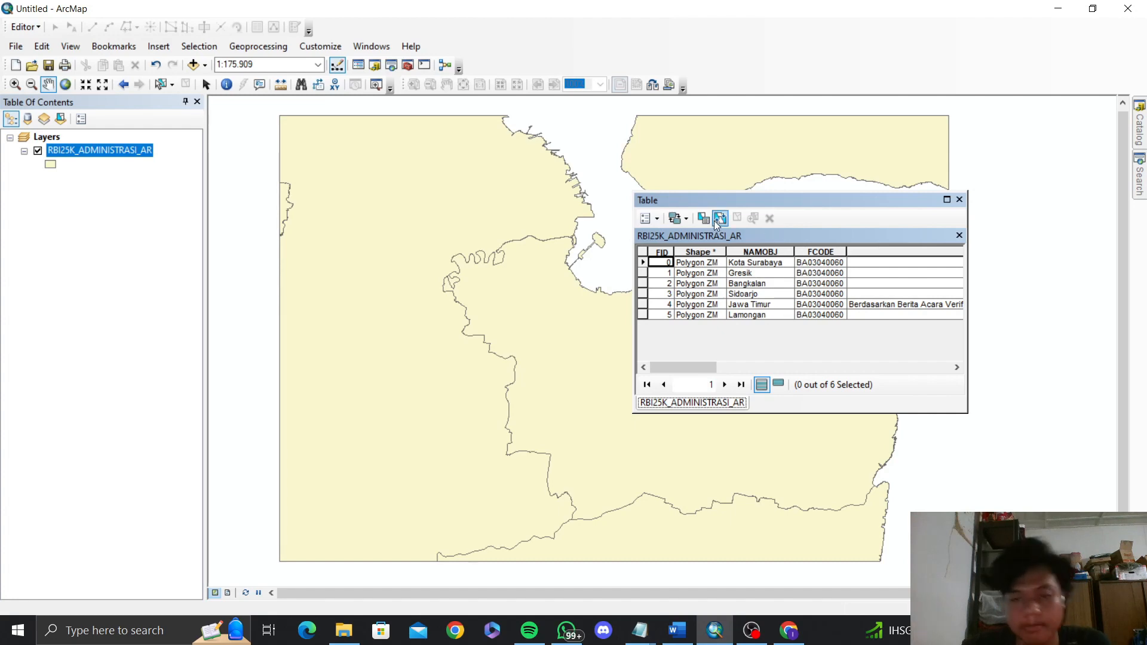
{"action": "left_click_drag", "start_coordinate": [732, 201], "coordinate": [747, 190]}
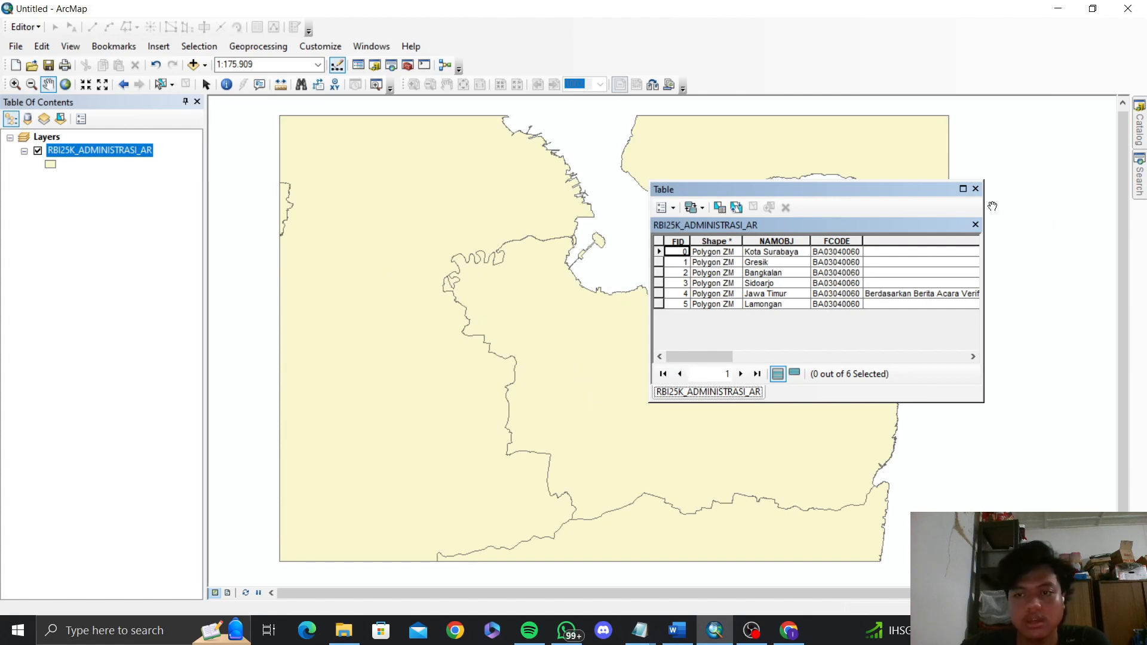
{"action": "left_click", "coordinate": [976, 190]}
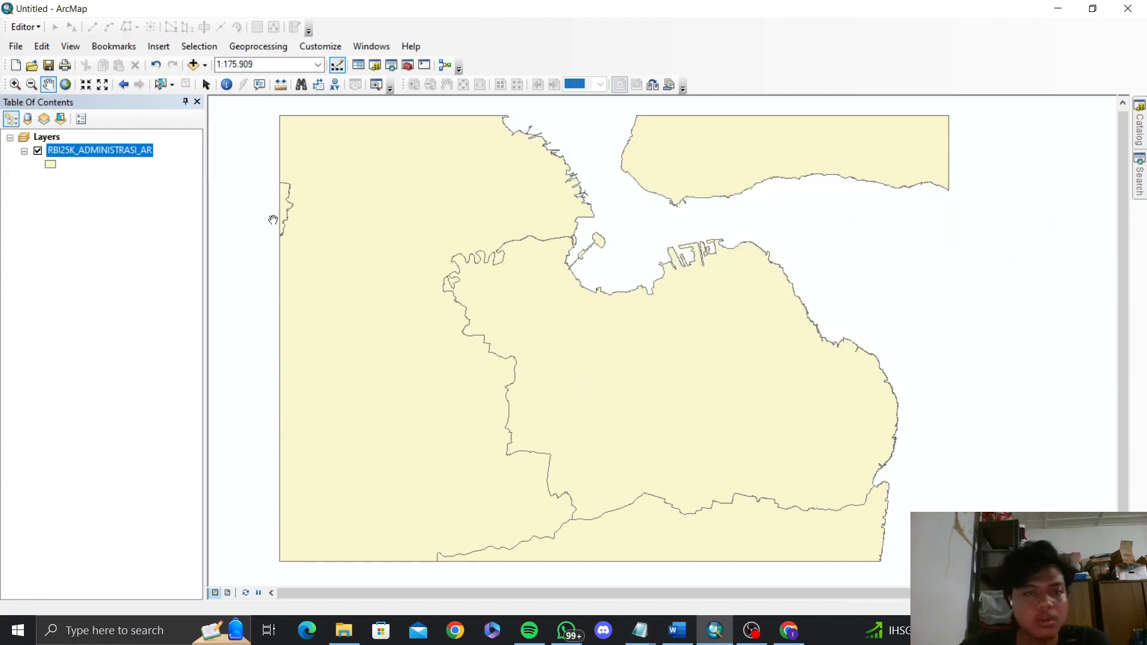
Step: Turn on feature labels for the RBI25K_ADMINISTRASI_AR layer in its properties, using NAMOBJ as the label field
{"action": "right_click", "coordinate": [139, 155]}
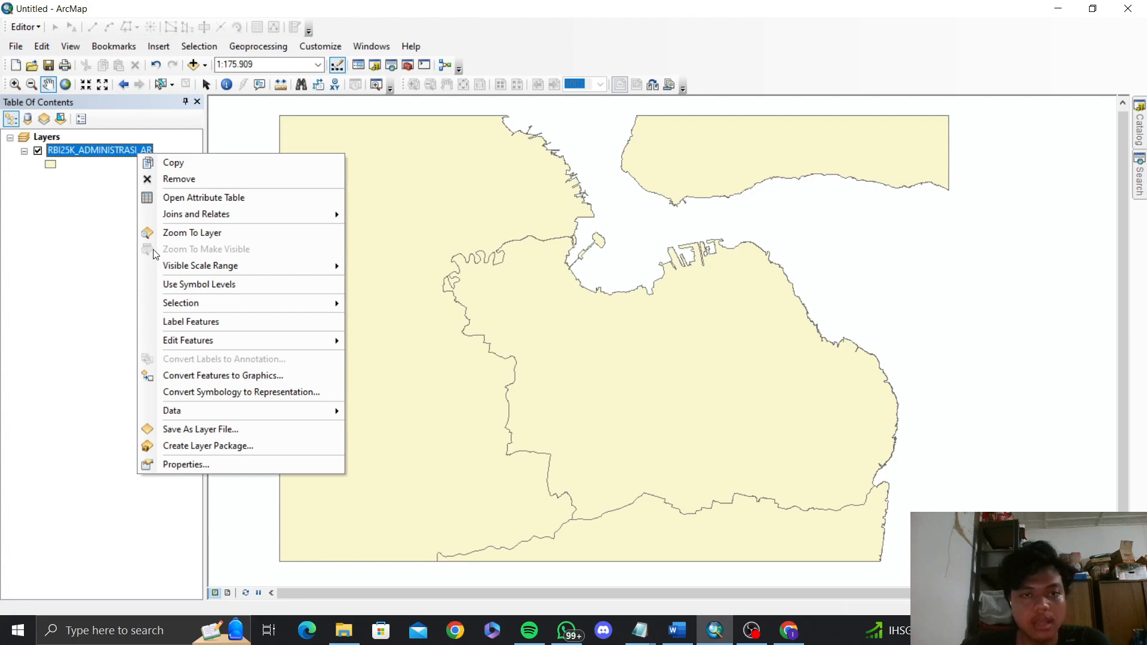
{"action": "left_click", "coordinate": [176, 463]}
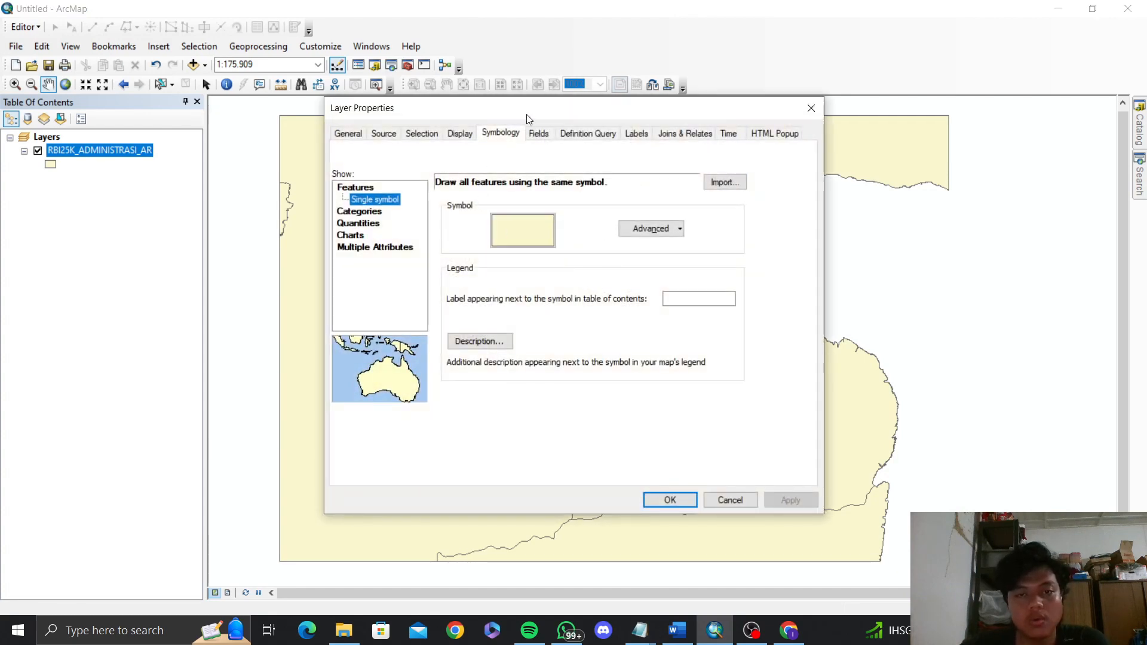
{"action": "left_click_drag", "start_coordinate": [526, 107], "coordinate": [528, 119]}
{"action": "left_click", "coordinate": [636, 149]}
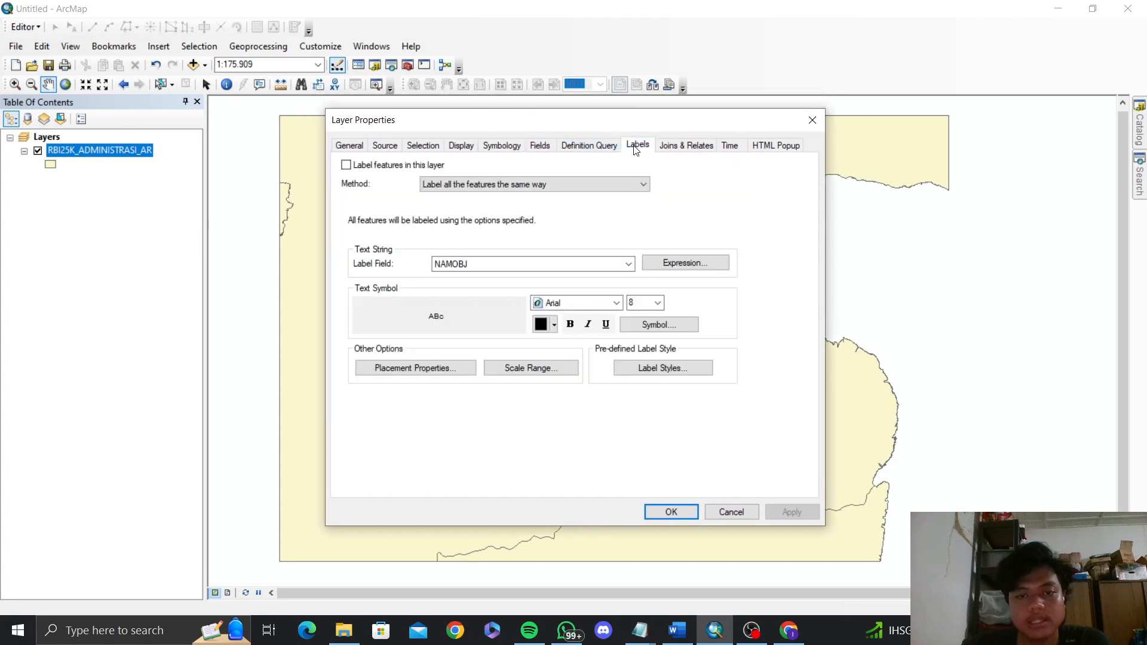
{"action": "left_click_drag", "start_coordinate": [529, 124], "coordinate": [590, 149]}
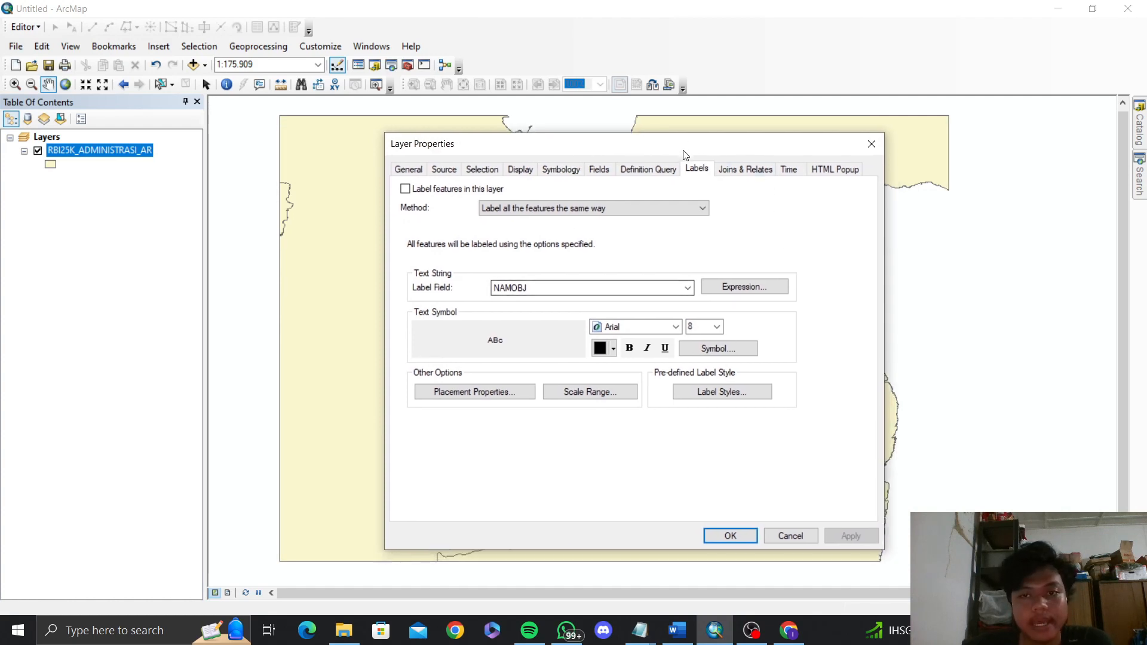
{"action": "left_click_drag", "start_coordinate": [685, 155], "coordinate": [788, 134]}
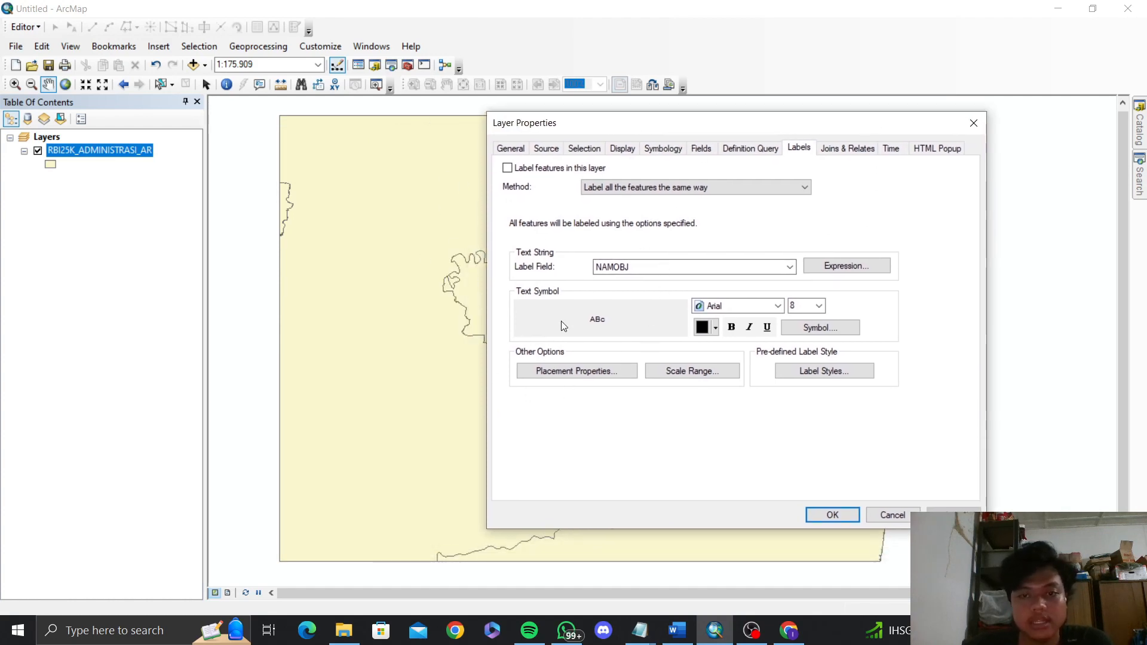
{"action": "left_click_drag", "start_coordinate": [653, 117], "coordinate": [690, 190]}
{"action": "left_click_drag", "start_coordinate": [613, 189], "coordinate": [621, 159]}
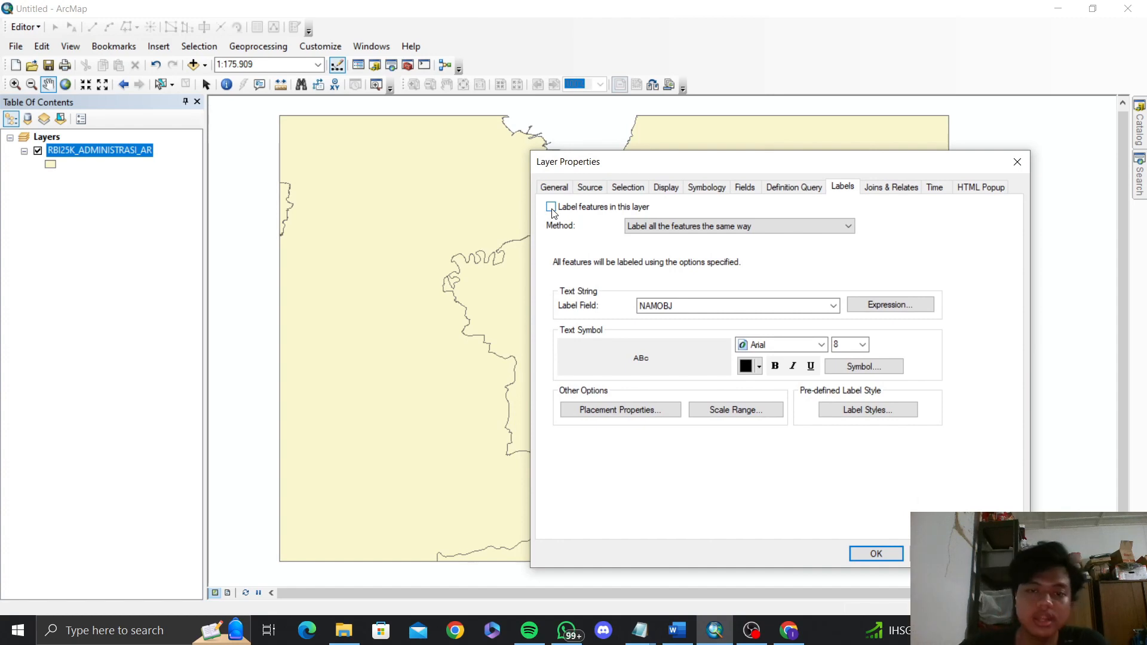
{"action": "left_click", "coordinate": [551, 206]}
{"action": "left_click_drag", "start_coordinate": [666, 171], "coordinate": [644, 147]}
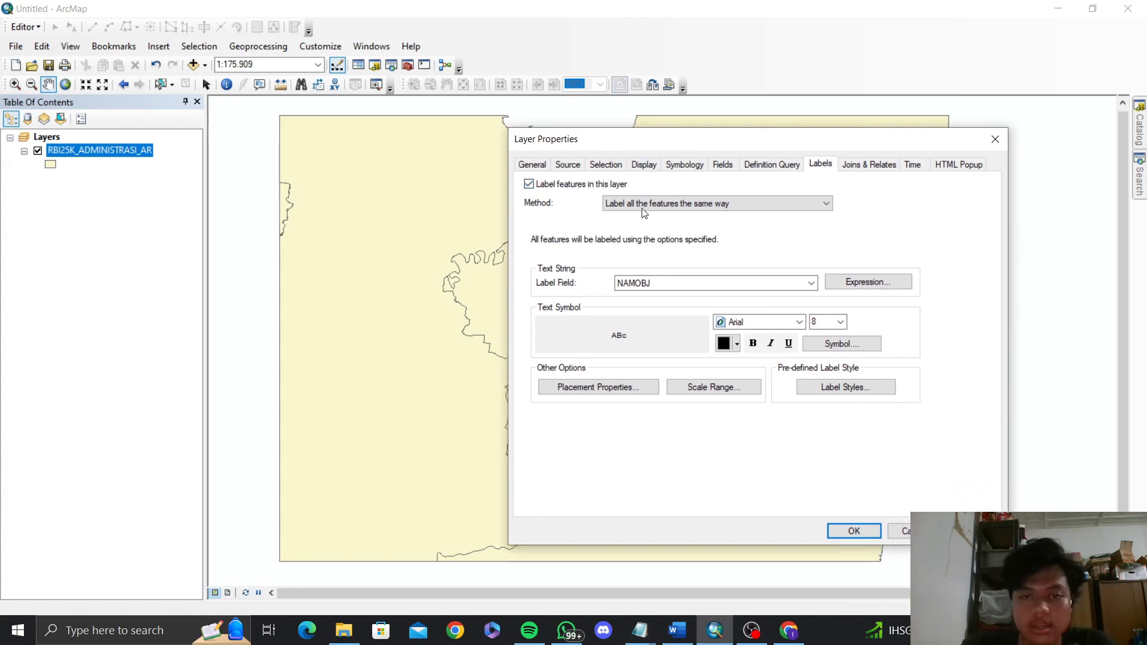
{"action": "left_click", "coordinate": [799, 285]}
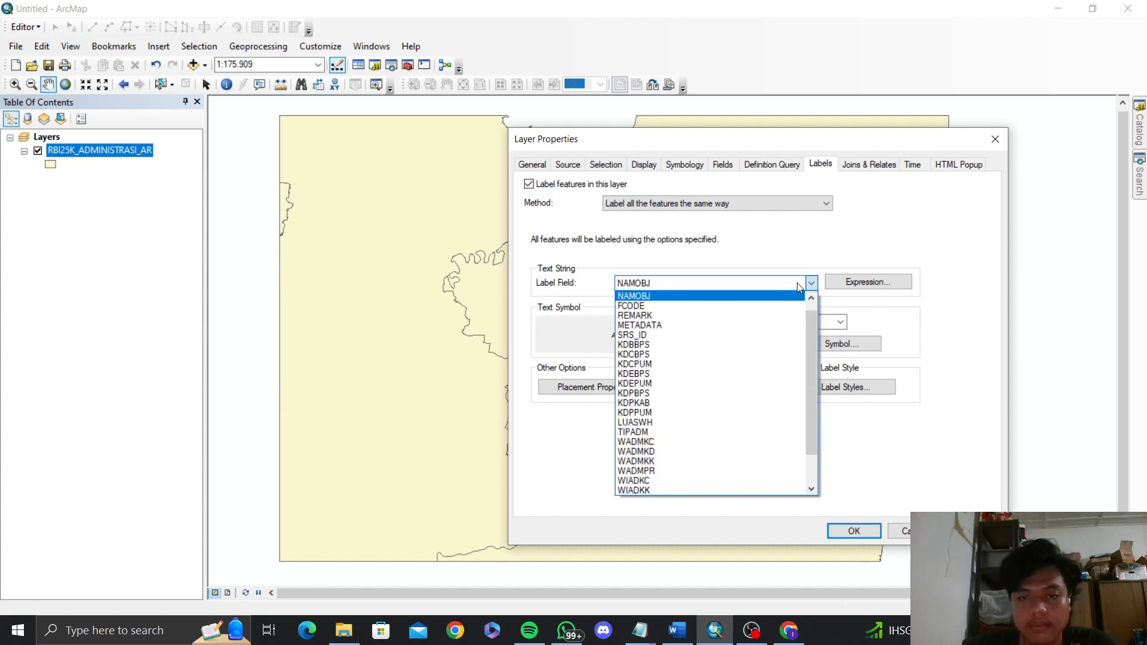
{"action": "left_click", "coordinate": [785, 297]}
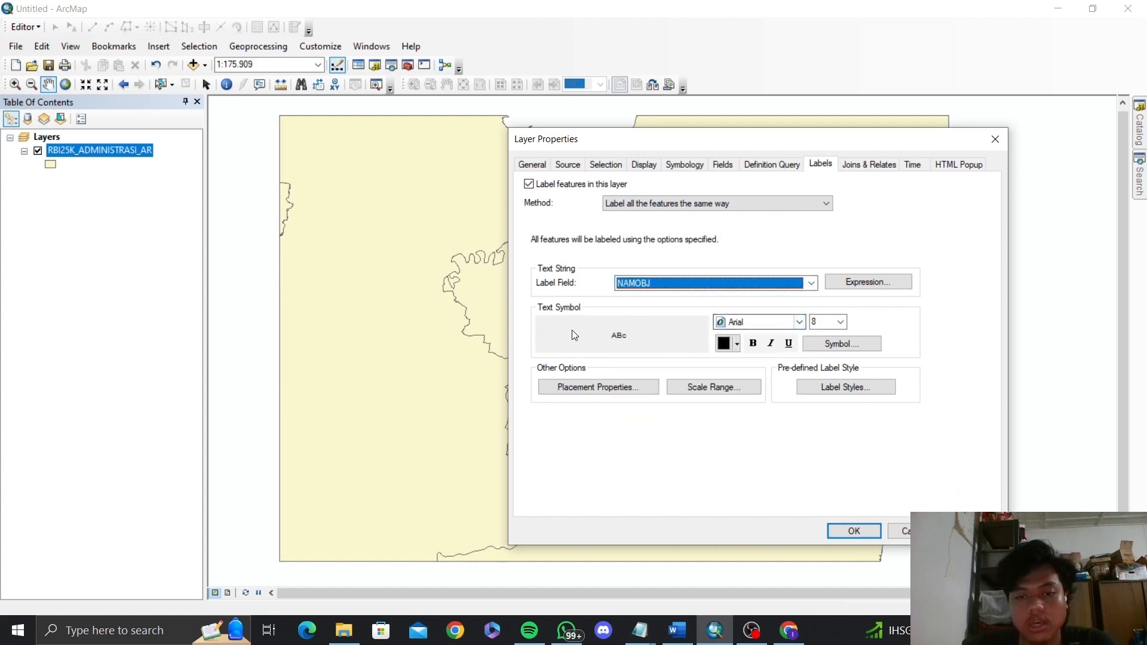
Step: Set the label font to Times New Roman and accept the layer's label settings
{"action": "left_click_drag", "start_coordinate": [752, 143], "coordinate": [694, 119]}
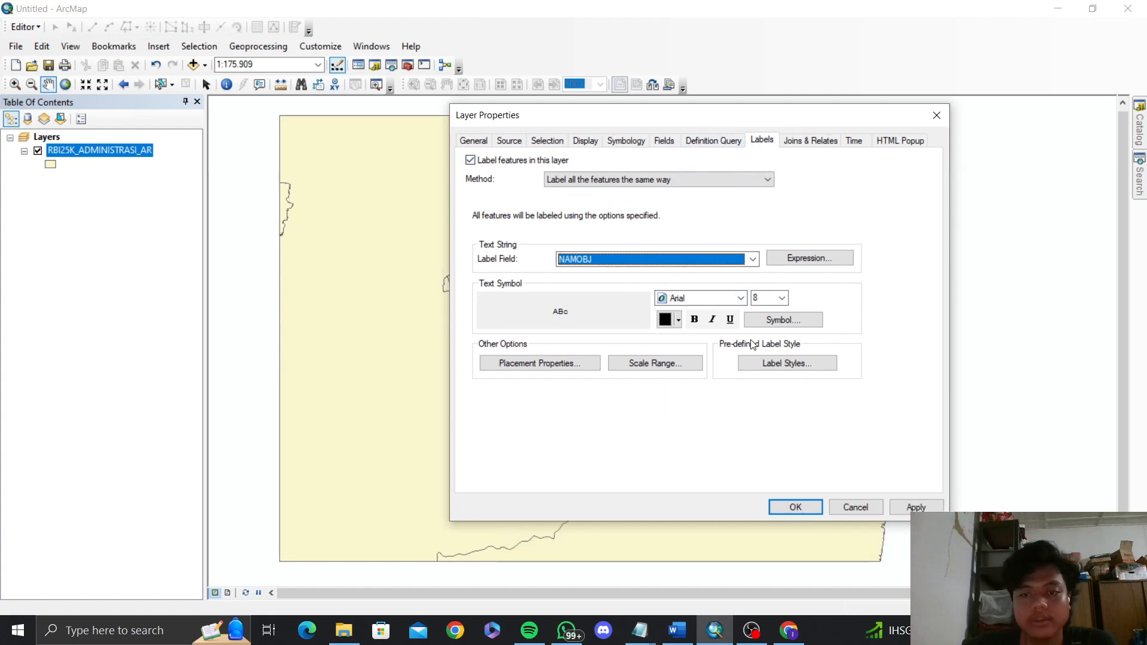
{"action": "left_click", "coordinate": [725, 300]}
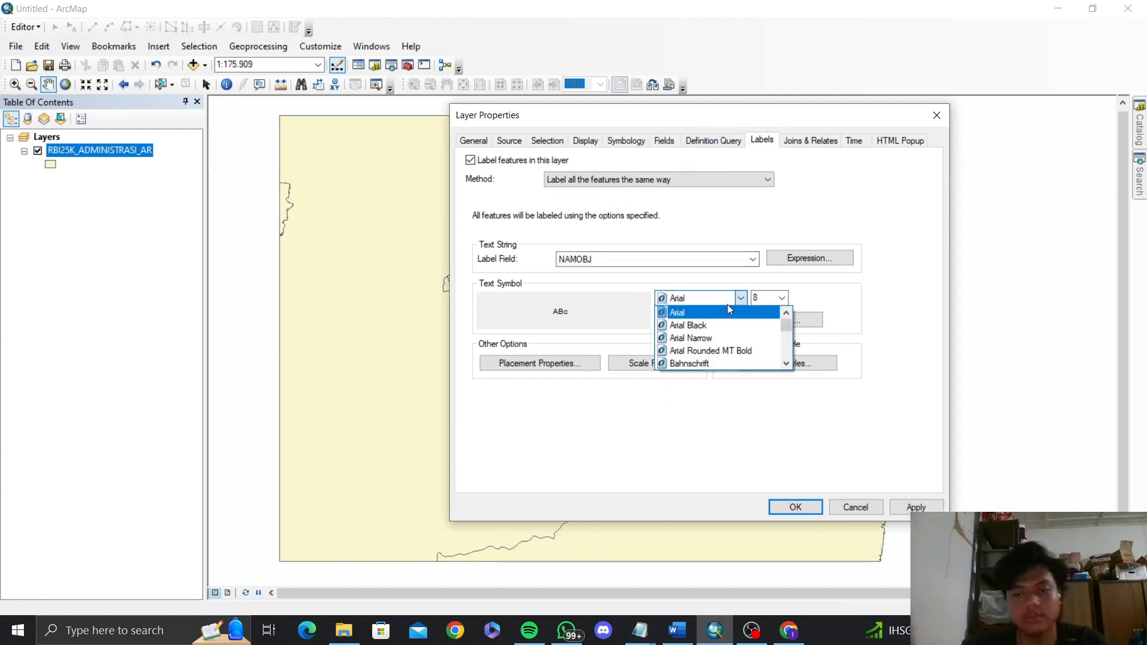
{"action": "left_click", "coordinate": [686, 306]}
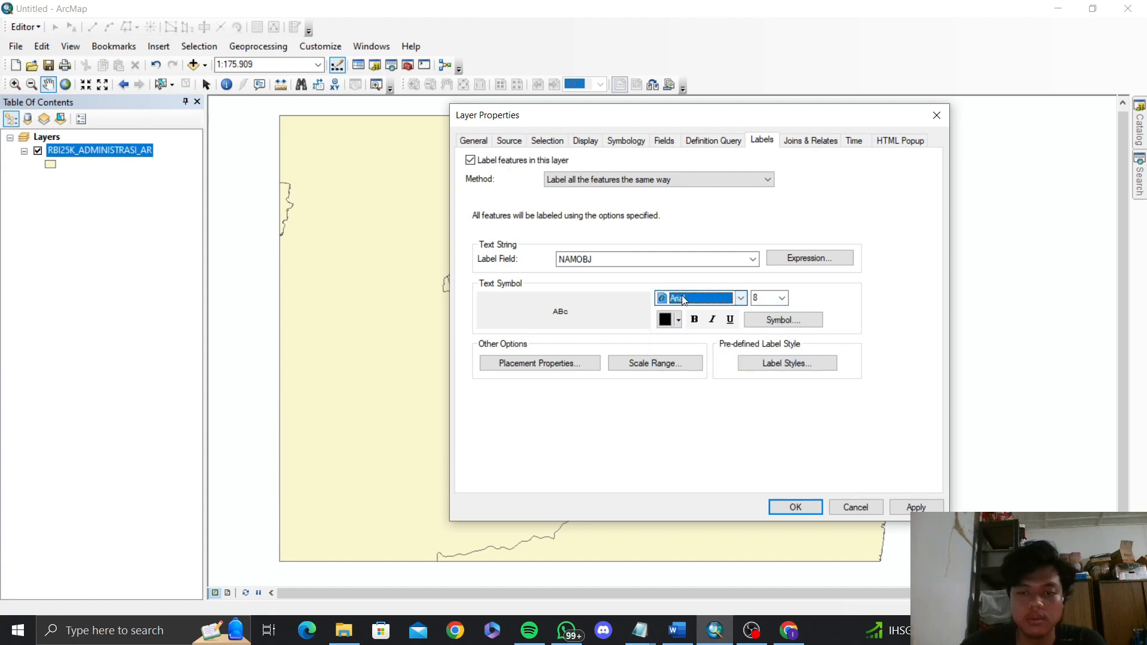
{"action": "left_click", "coordinate": [685, 301]}
{"action": "left_click", "coordinate": [684, 300]}
{"action": "key", "text": "t"}
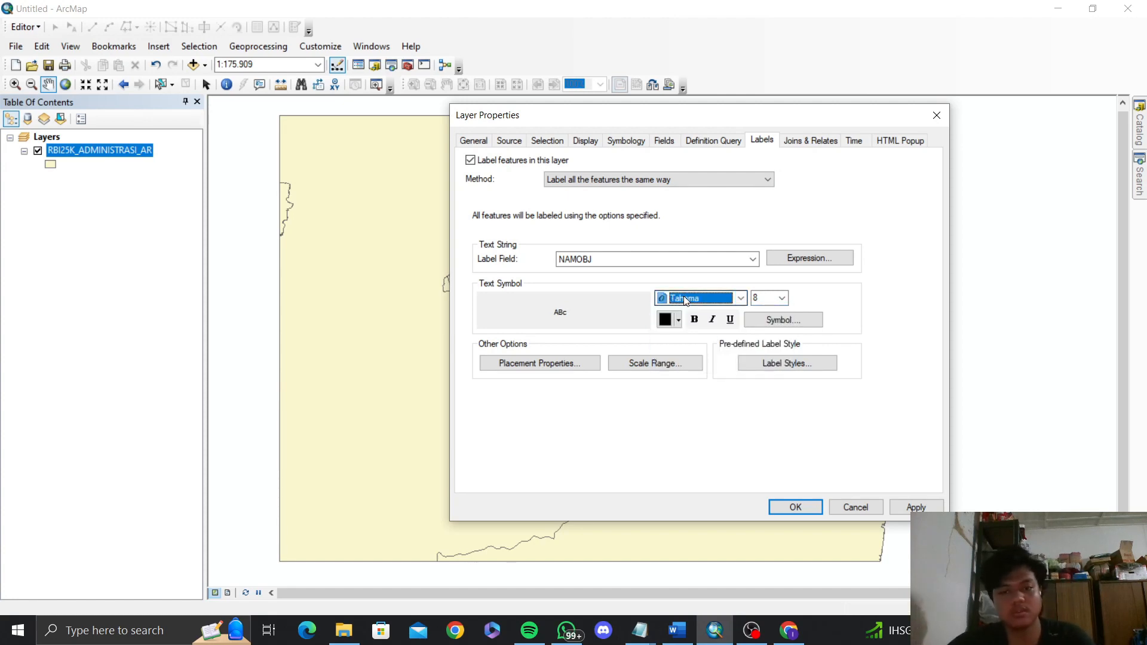
{"action": "key", "text": "Return"}
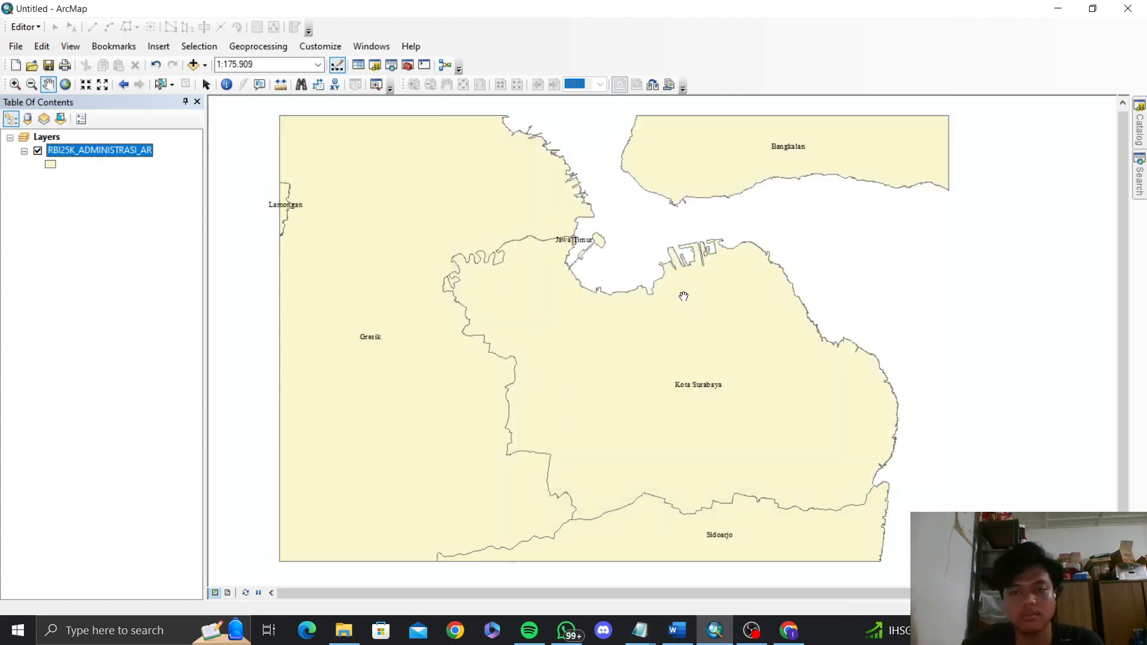
Step: Examine the region name labels across the map at several scales, from the northern coast to the southern boundary
{"action": "scroll", "coordinate": [664, 292], "scroll_direction": "down", "scroll_amount": 3}
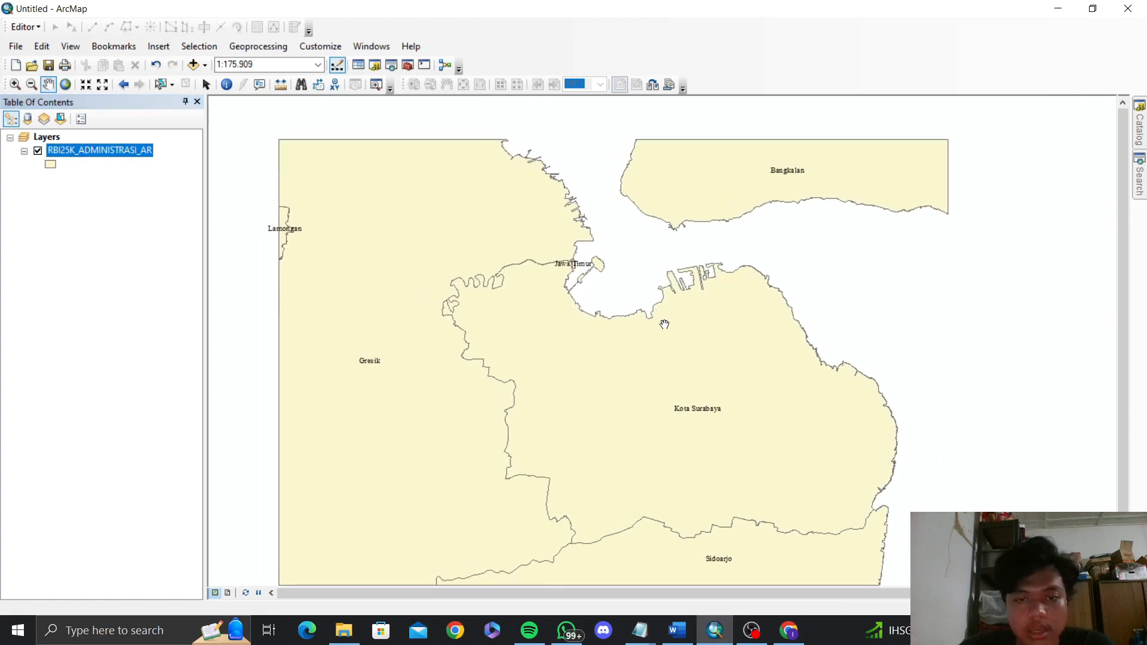
{"action": "scroll", "coordinate": [665, 326], "scroll_direction": "down", "scroll_amount": 1}
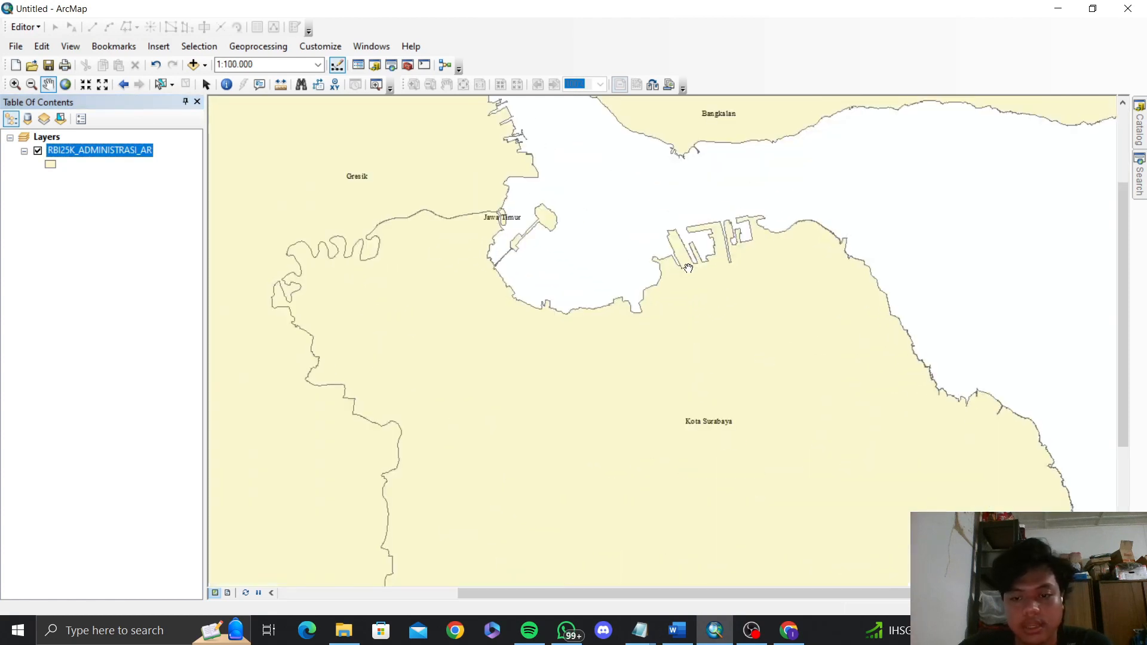
{"action": "left_click_drag", "start_coordinate": [750, 243], "coordinate": [771, 362]}
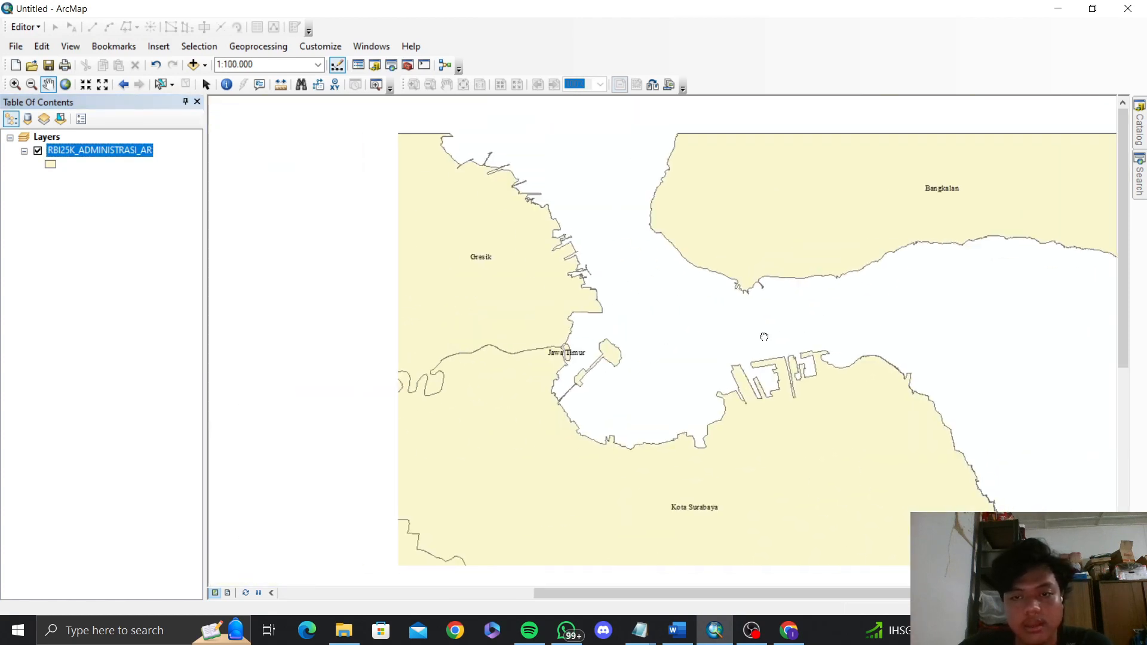
{"action": "left_click_drag", "start_coordinate": [582, 383], "coordinate": [860, 344]}
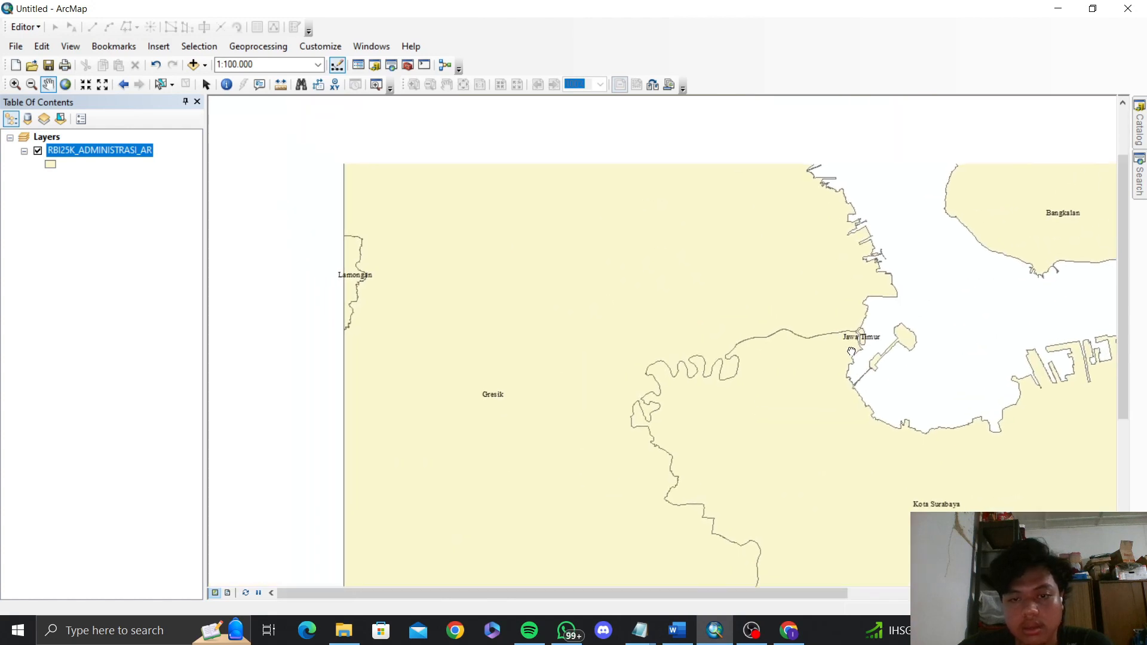
{"action": "left_click_drag", "start_coordinate": [875, 382], "coordinate": [800, 318]}
{"action": "left_click_drag", "start_coordinate": [848, 405], "coordinate": [678, 216]}
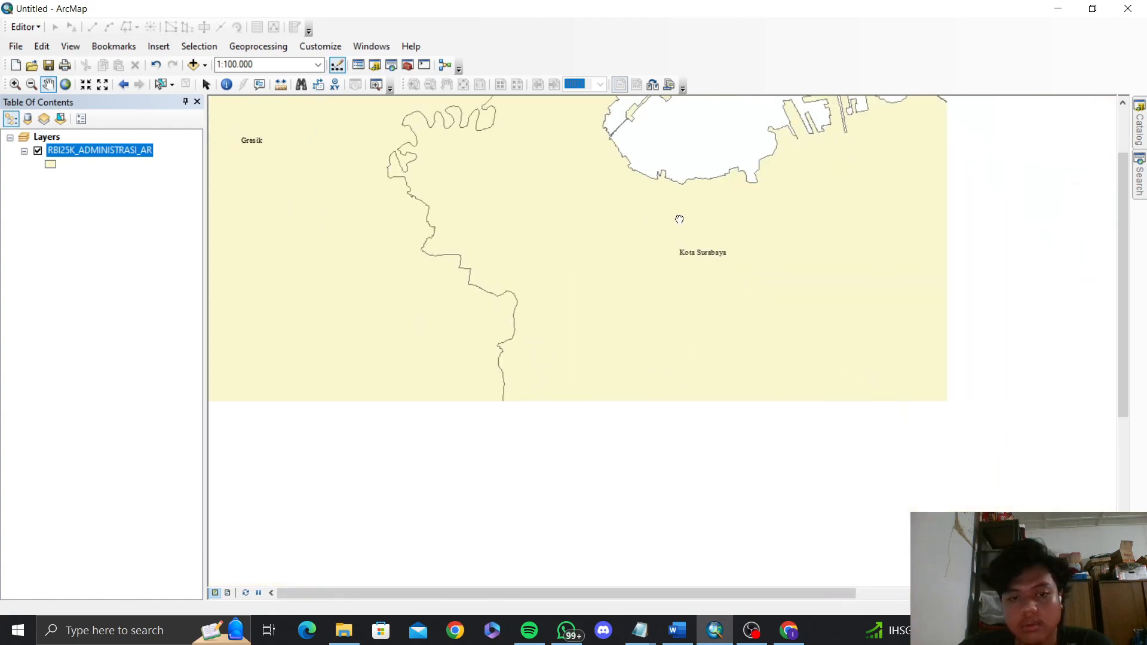
{"action": "left_click_drag", "start_coordinate": [703, 270], "coordinate": [683, 236]}
{"action": "left_click_drag", "start_coordinate": [756, 338], "coordinate": [630, 424]}
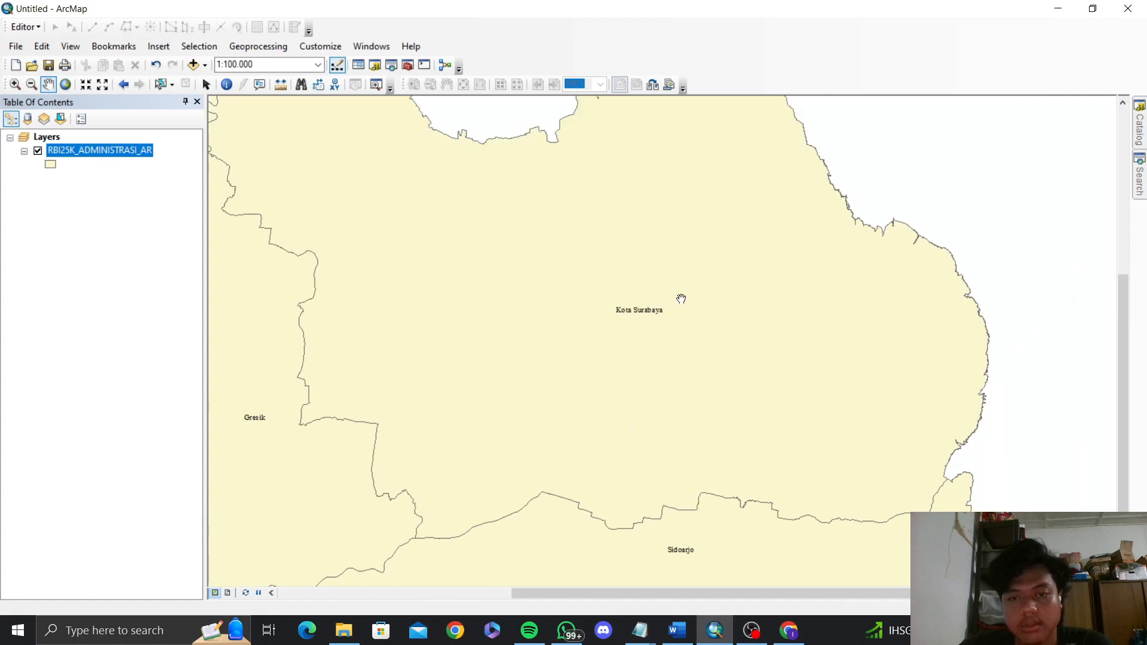
{"action": "left_click_drag", "start_coordinate": [679, 286], "coordinate": [687, 443]}
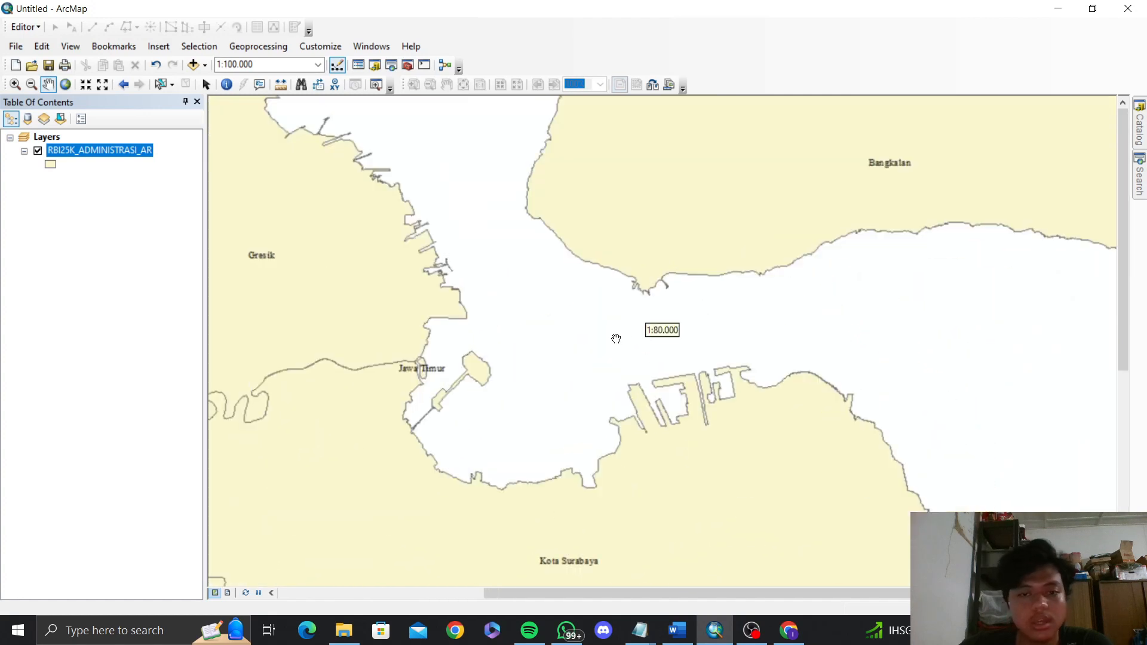
{"action": "scroll", "coordinate": [616, 339], "scroll_direction": "down", "scroll_amount": 1}
{"action": "left_click_drag", "start_coordinate": [620, 287], "coordinate": [703, 258]}
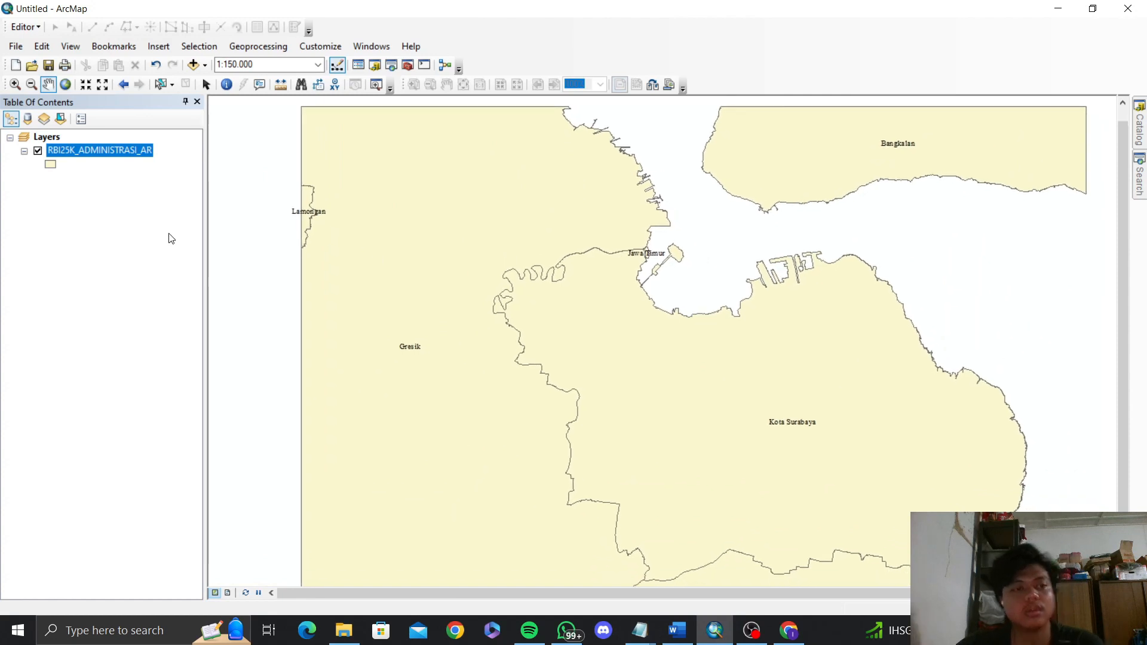
Step: Reopen the label settings of the RBI25K_ADMINISTRASI_AR layer and set the label text size to 12
{"action": "right_click", "coordinate": [144, 159]}
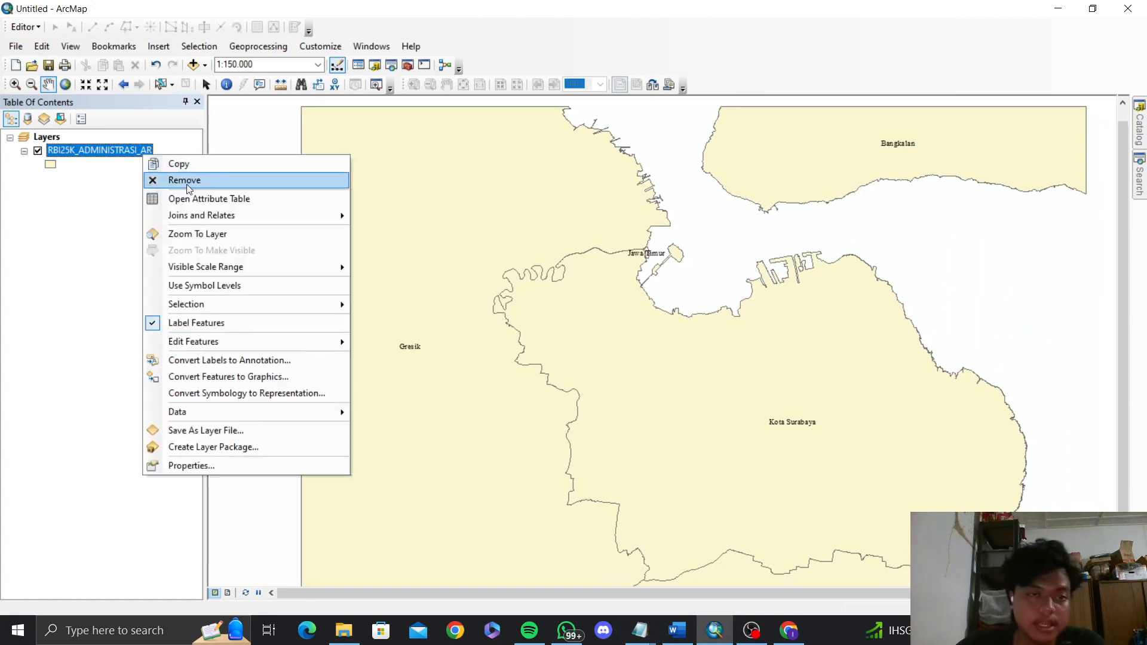
{"action": "left_click", "coordinate": [299, 464]}
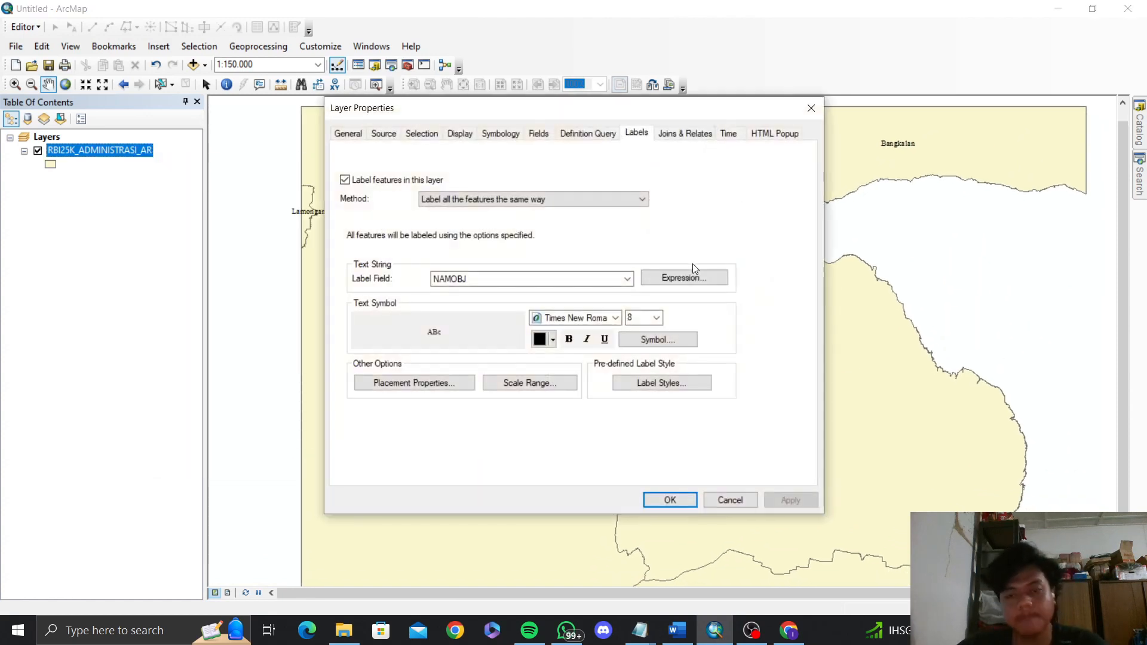
{"action": "double_click", "coordinate": [644, 316]}
{"action": "key", "text": "BackSpace"}
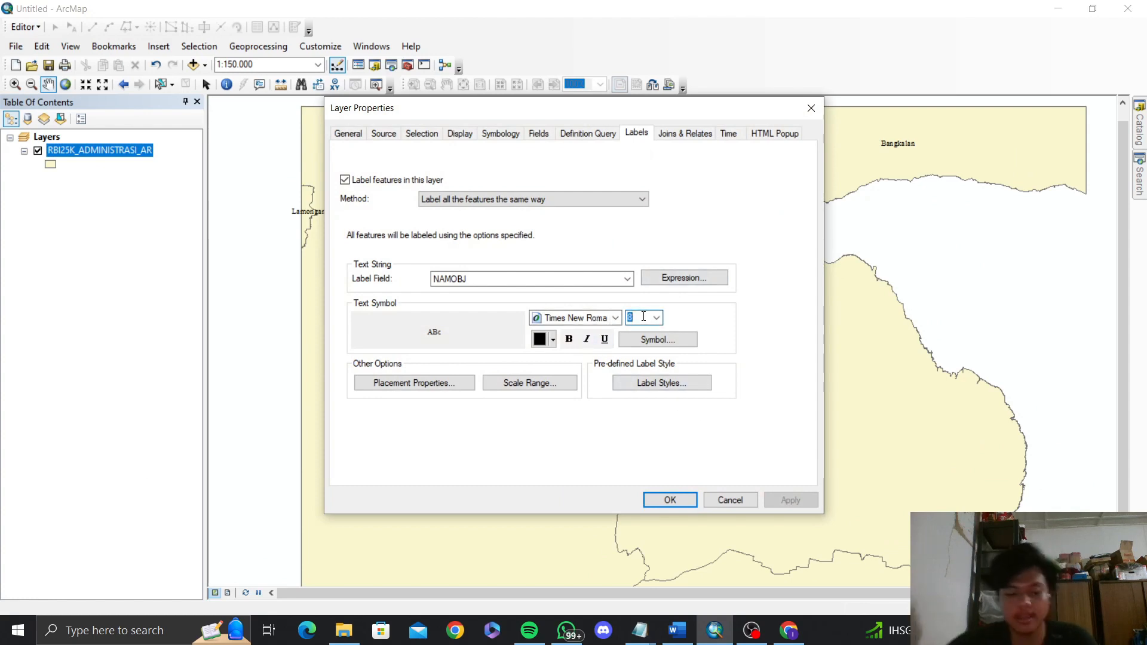
{"action": "type", "text": "12"}
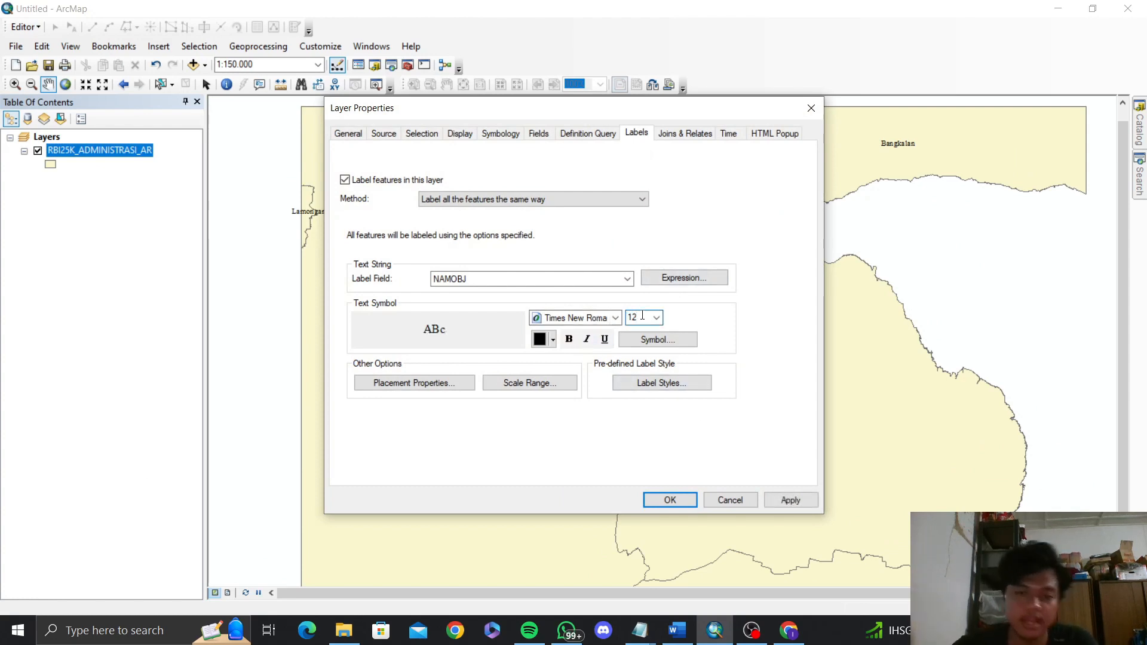
Step: Make the label text red and bold, and apply the new label style to the layer
{"action": "left_click", "coordinate": [553, 340]}
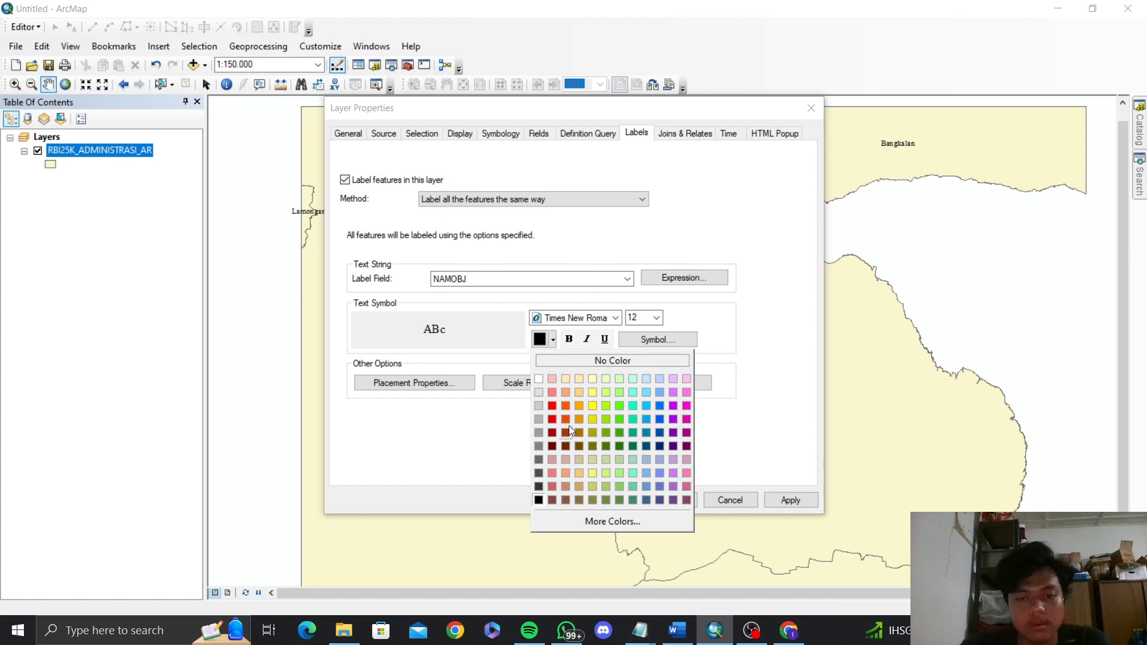
{"action": "left_click", "coordinate": [553, 406]}
{"action": "left_click", "coordinate": [622, 341]}
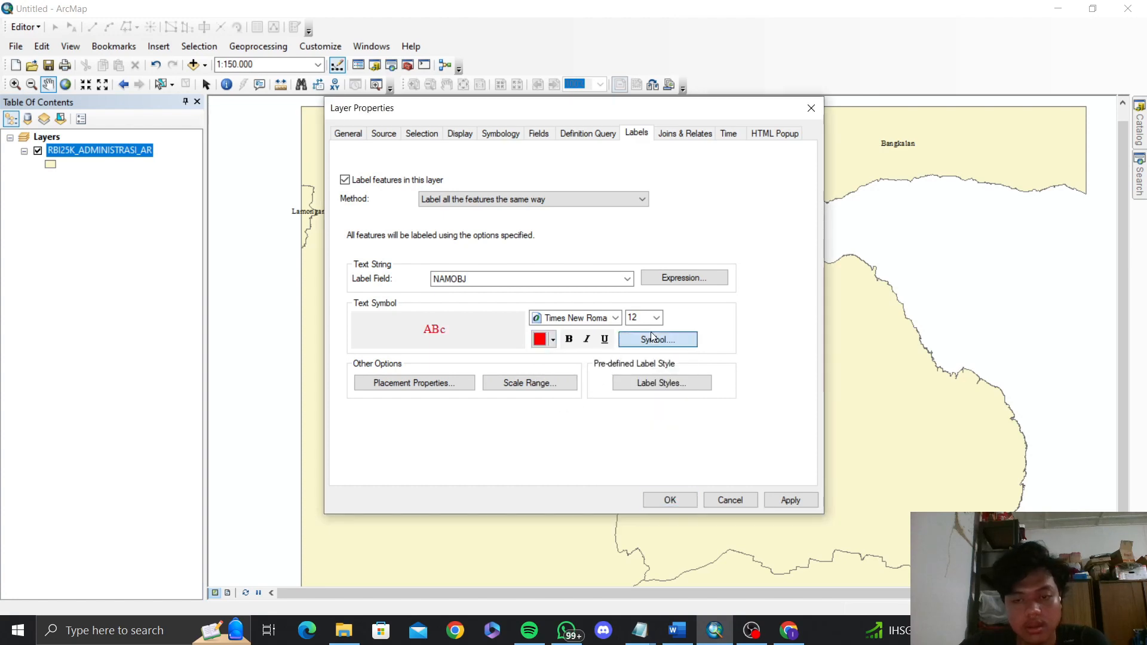
{"action": "left_click", "coordinate": [751, 133]}
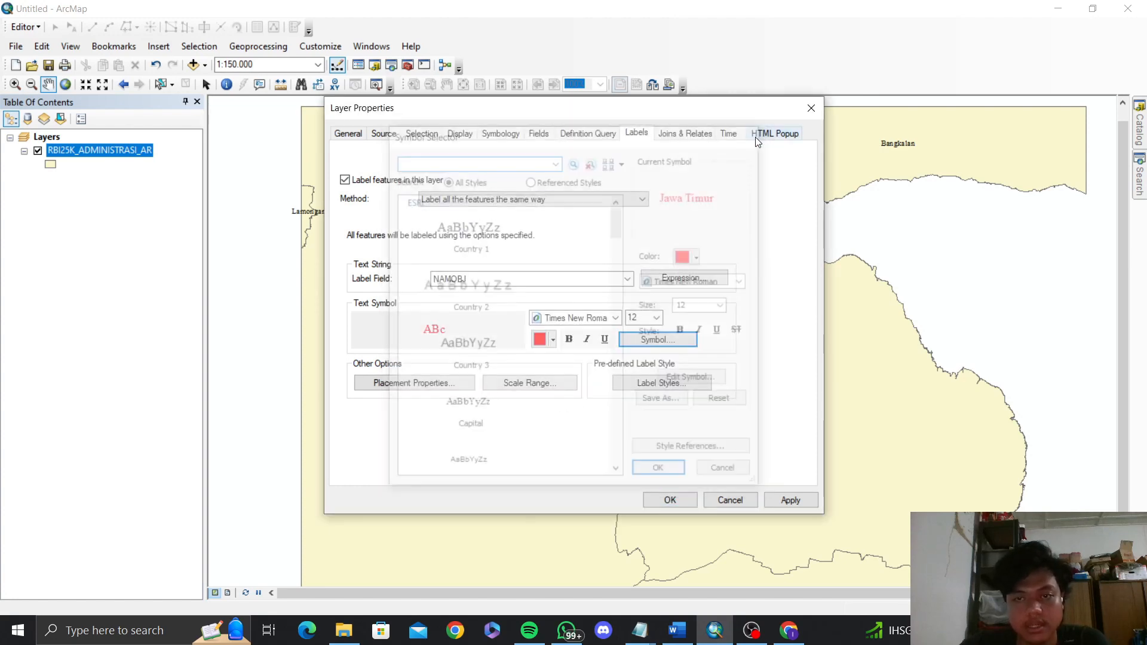
{"action": "left_click", "coordinate": [572, 342]}
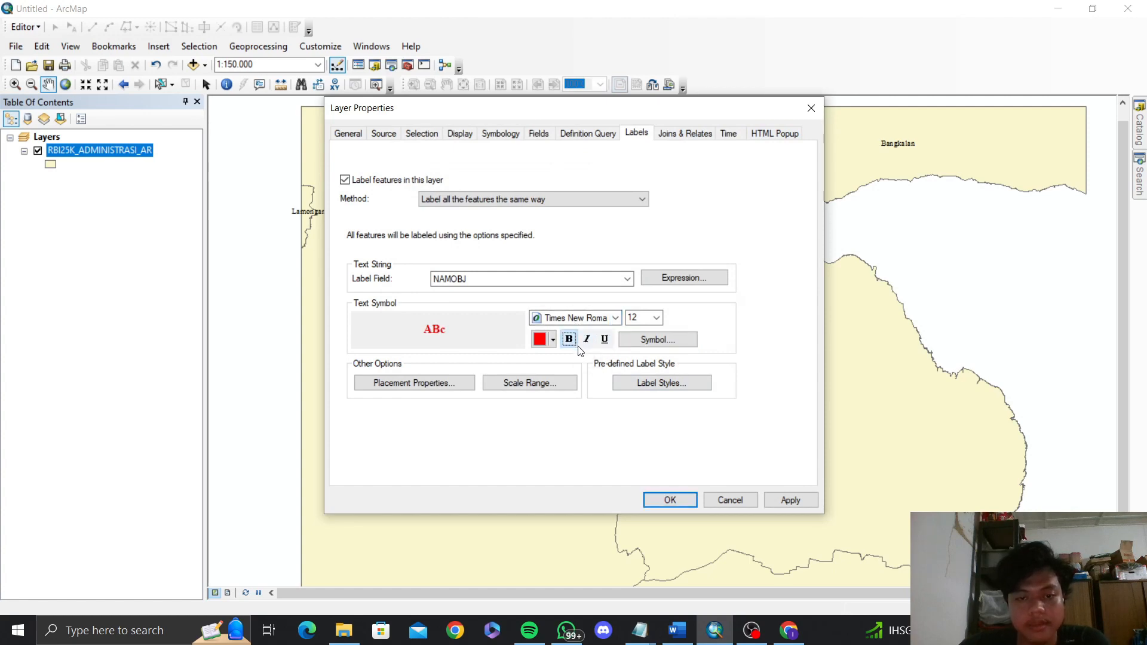
{"action": "left_click", "coordinate": [791, 500]}
{"action": "left_click", "coordinate": [671, 500]}
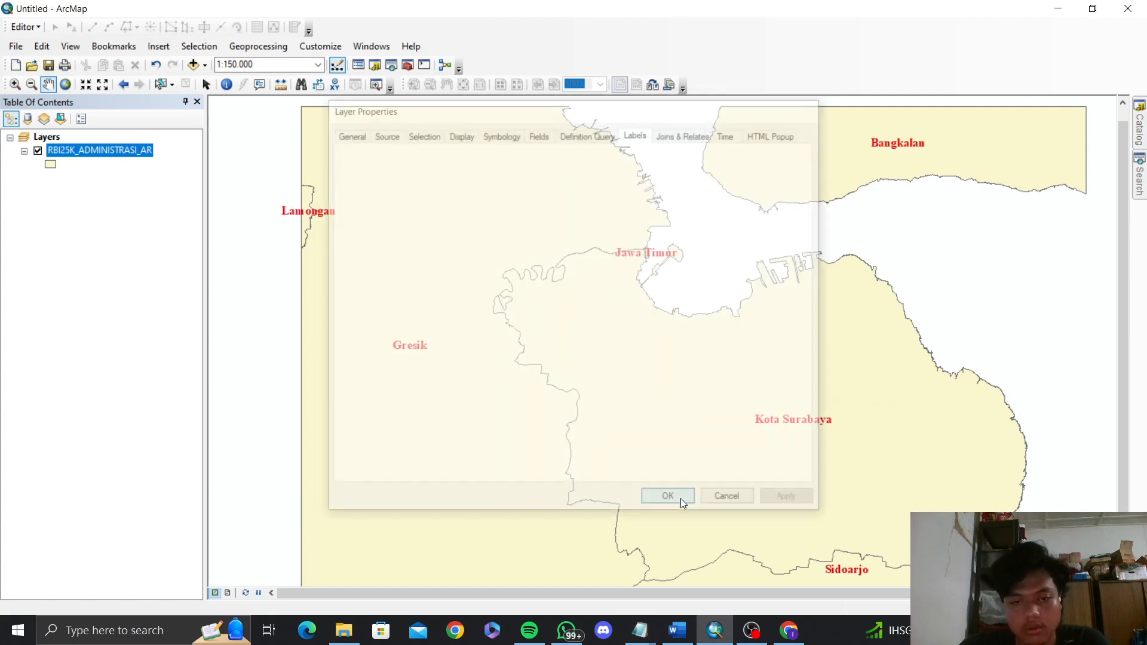
Step: Look over the restyled region labels around Kota Surabaya and Gresik on the map
{"action": "left_click_drag", "start_coordinate": [840, 448], "coordinate": [740, 430]}
{"action": "left_click_drag", "start_coordinate": [718, 378], "coordinate": [660, 328]}
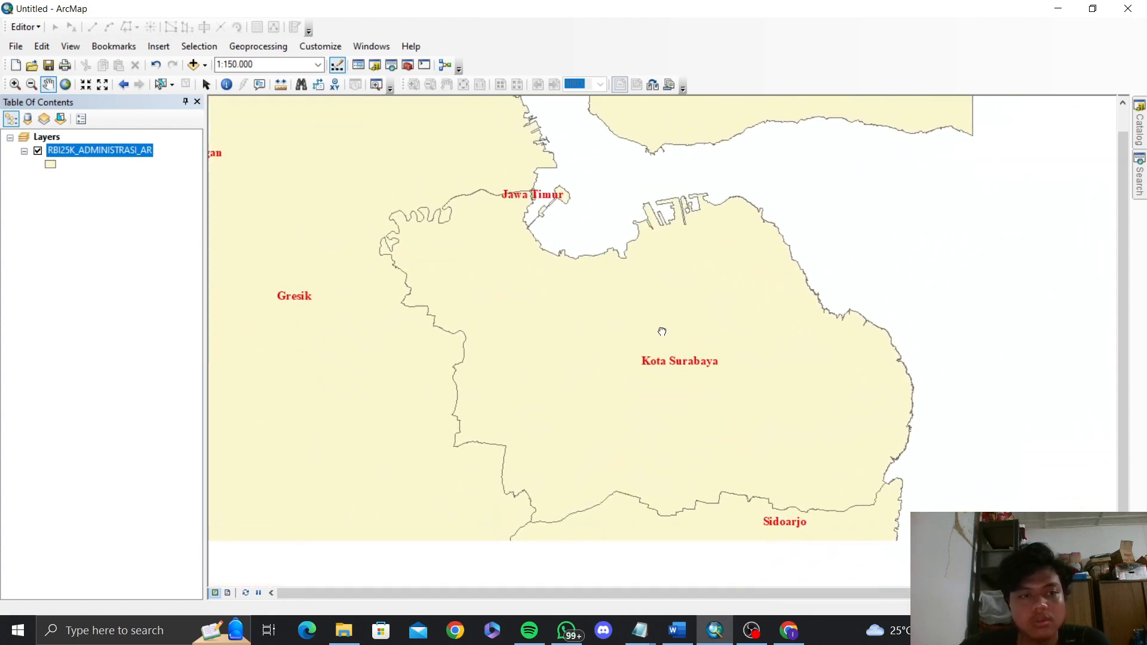
{"action": "left_click_drag", "start_coordinate": [304, 269], "coordinate": [323, 289]}
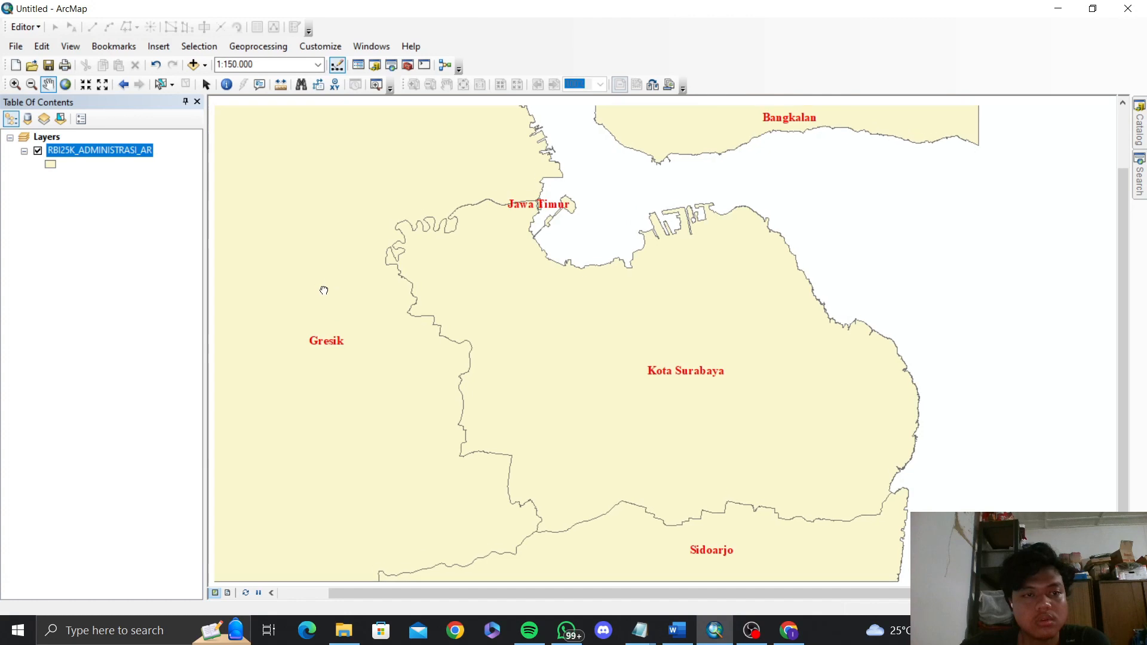
Step: Open the symbology settings of the RBI25K_ADMINISTRASI_AR layer
{"action": "left_click", "coordinate": [24, 152]}
{"action": "left_click", "coordinate": [24, 152]}
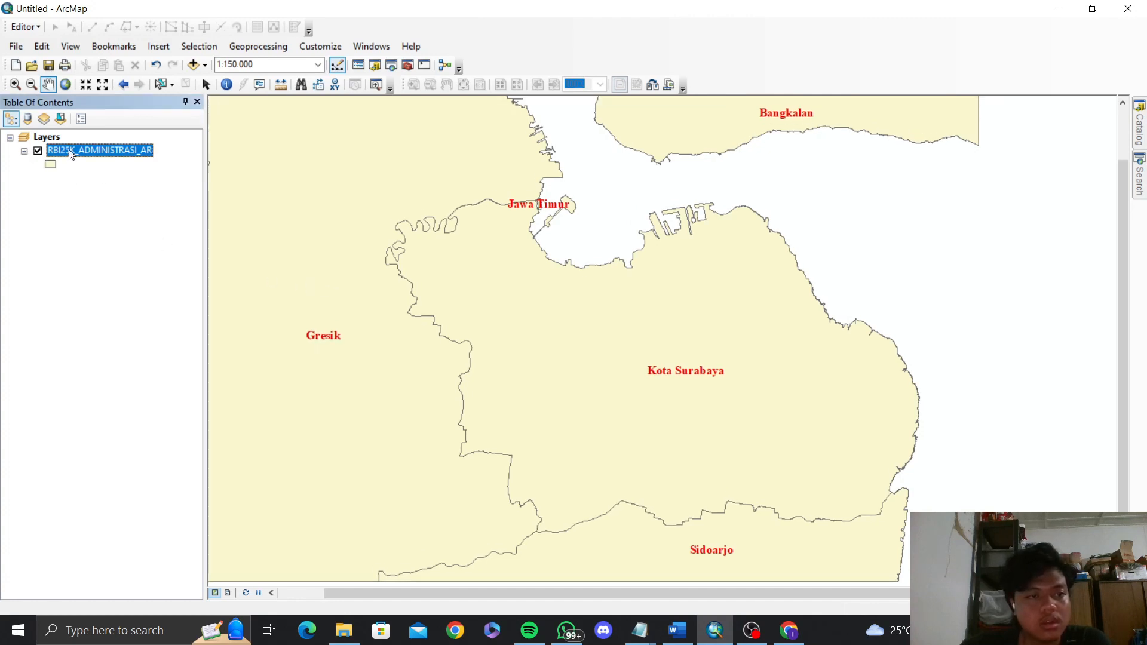
{"action": "right_click", "coordinate": [71, 153]}
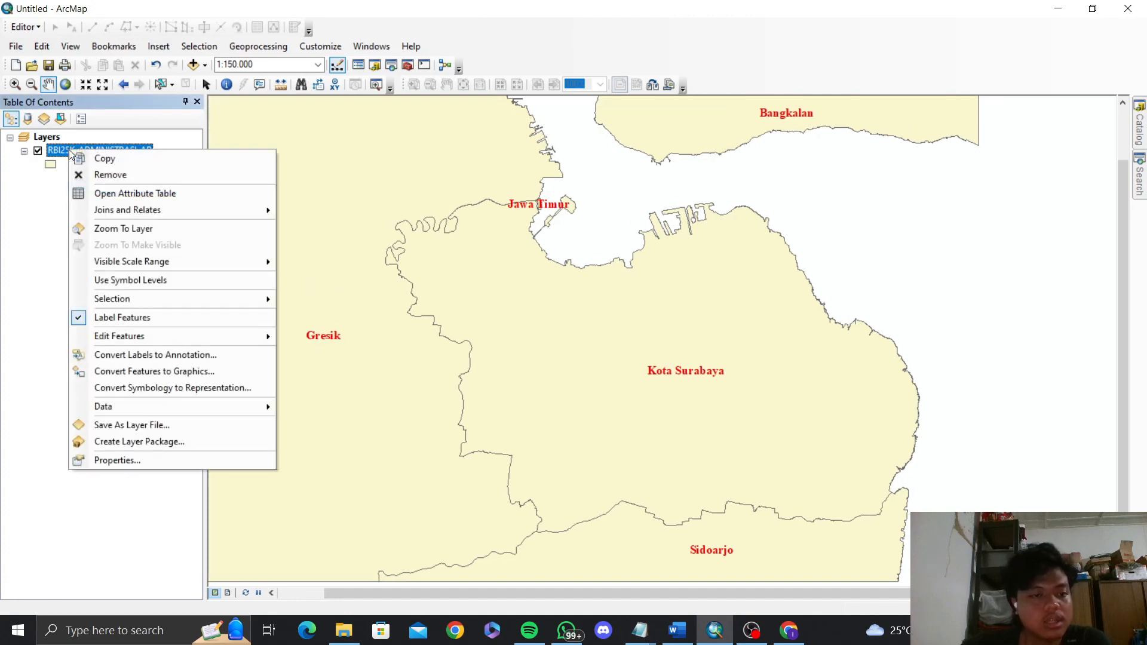
{"action": "left_click", "coordinate": [209, 460]}
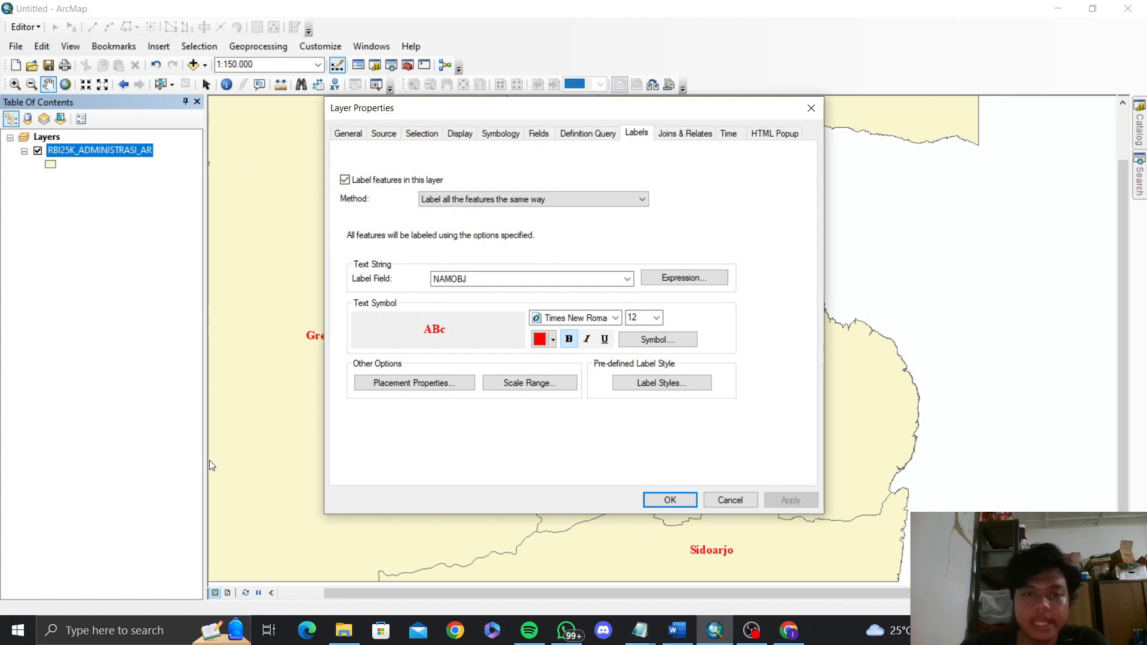
{"action": "left_click", "coordinate": [497, 135]}
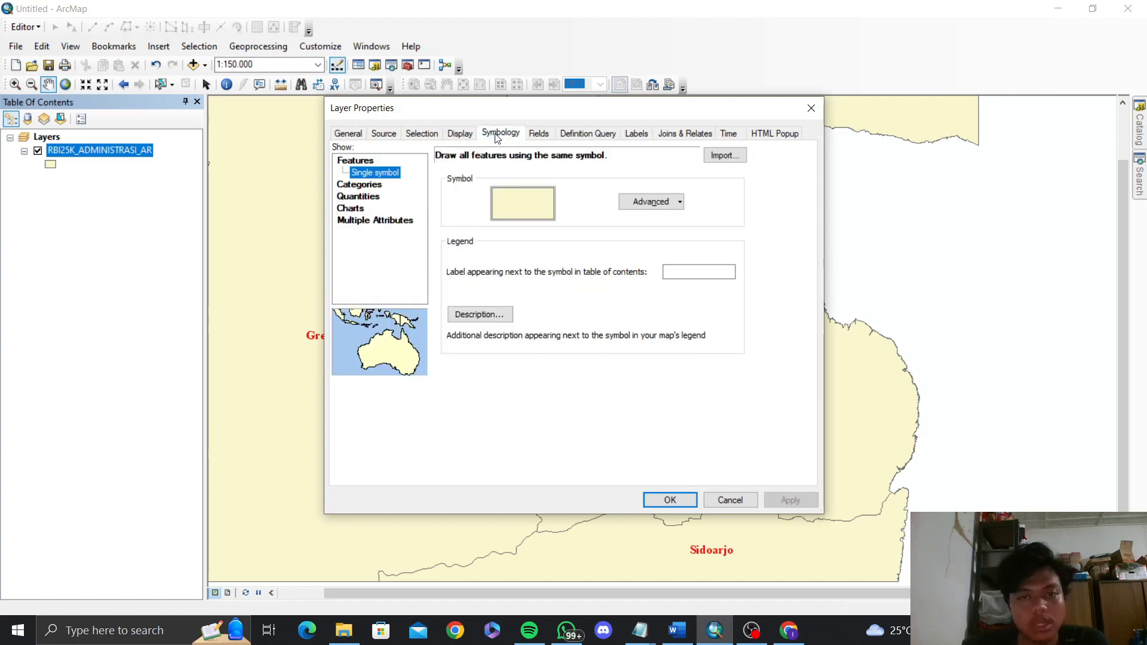
{"action": "left_click_drag", "start_coordinate": [490, 116], "coordinate": [521, 106]}
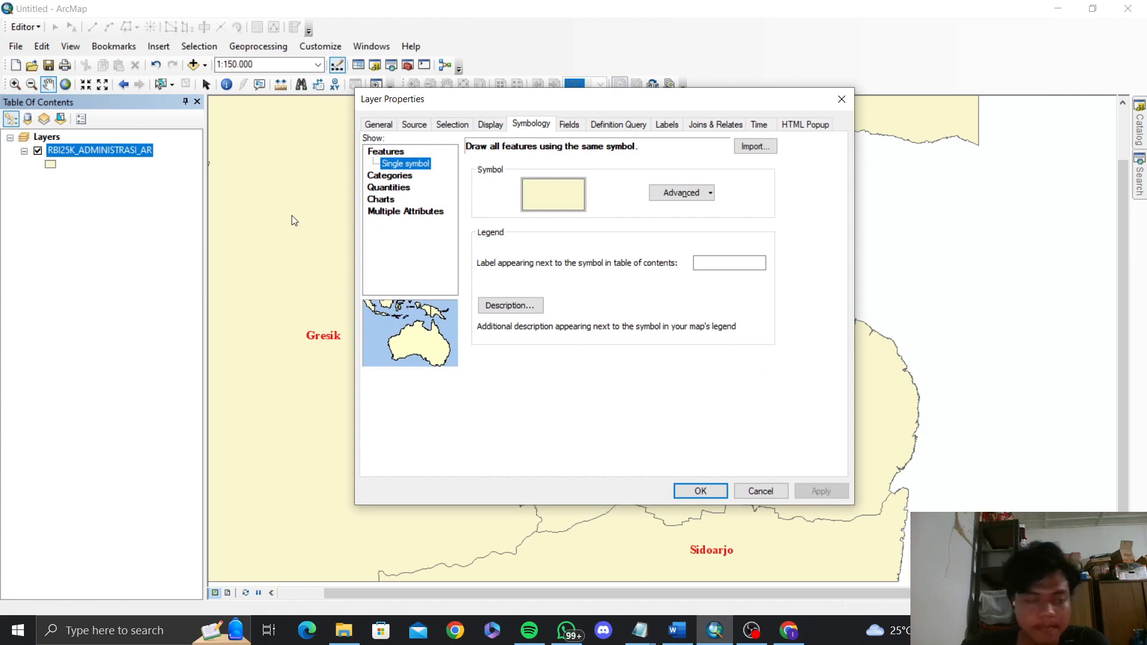
{"action": "left_click_drag", "start_coordinate": [486, 110], "coordinate": [606, 182]}
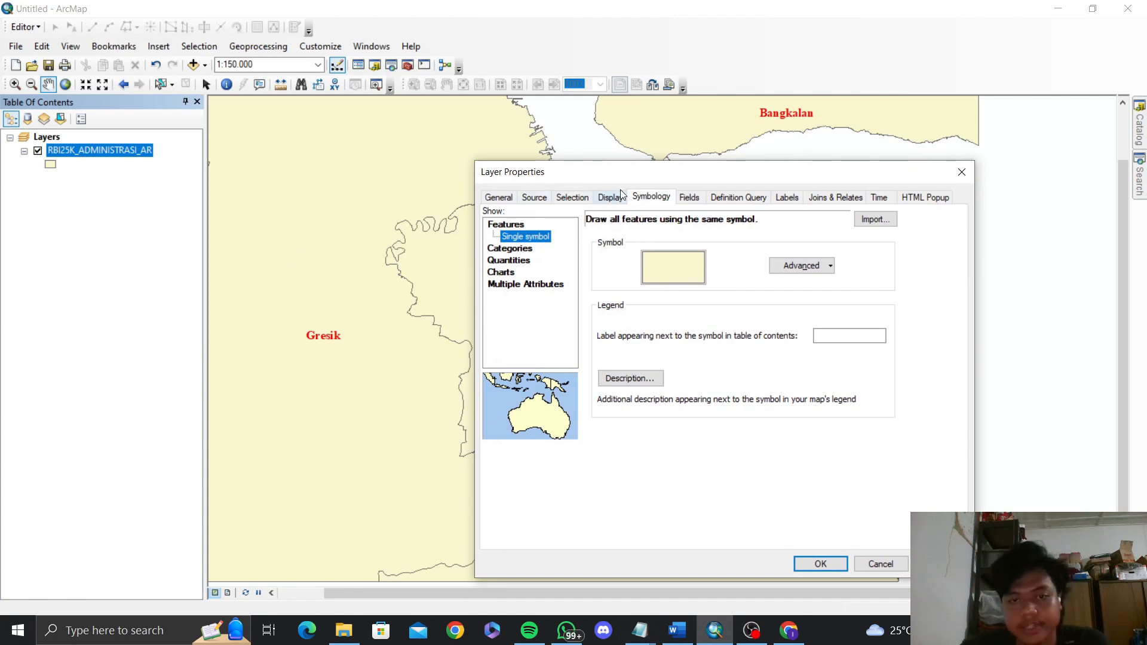
Step: Categorize the layer by unique values of the NAMOBJ field and add all of its values
{"action": "left_click", "coordinate": [518, 253]}
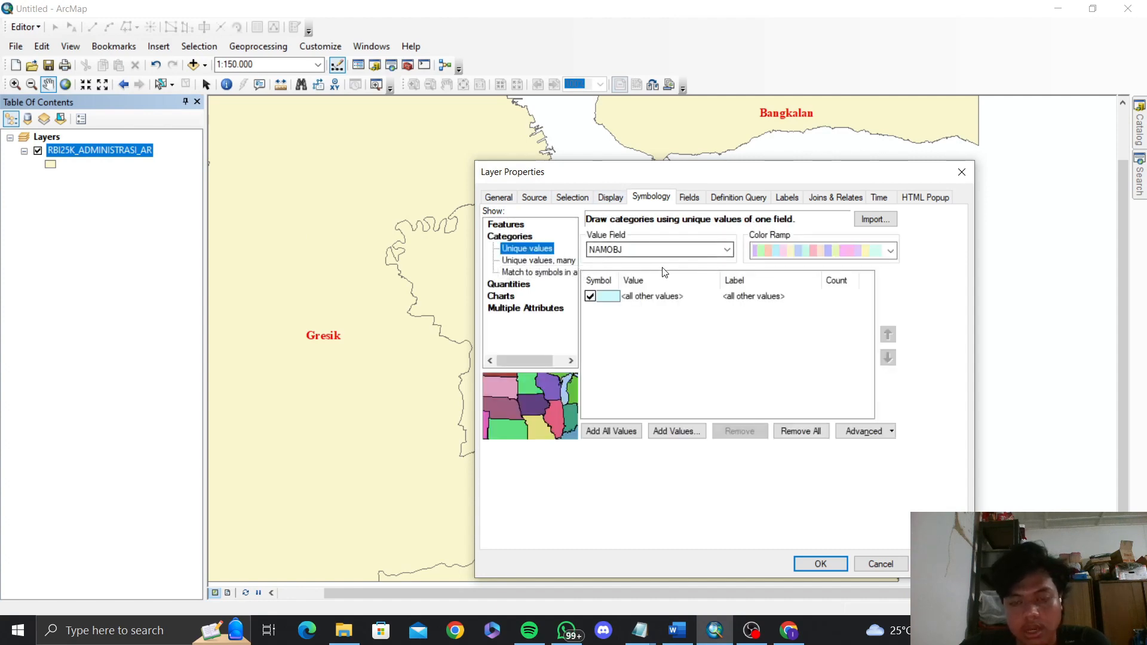
{"action": "left_click", "coordinate": [663, 256]}
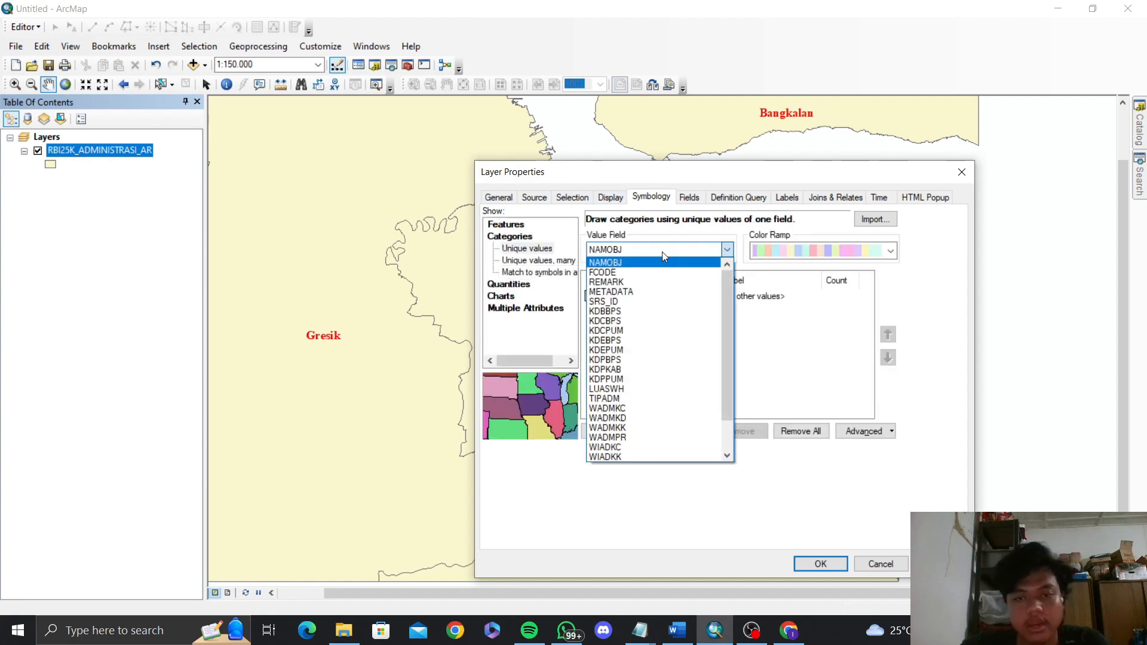
{"action": "left_click", "coordinate": [662, 252]}
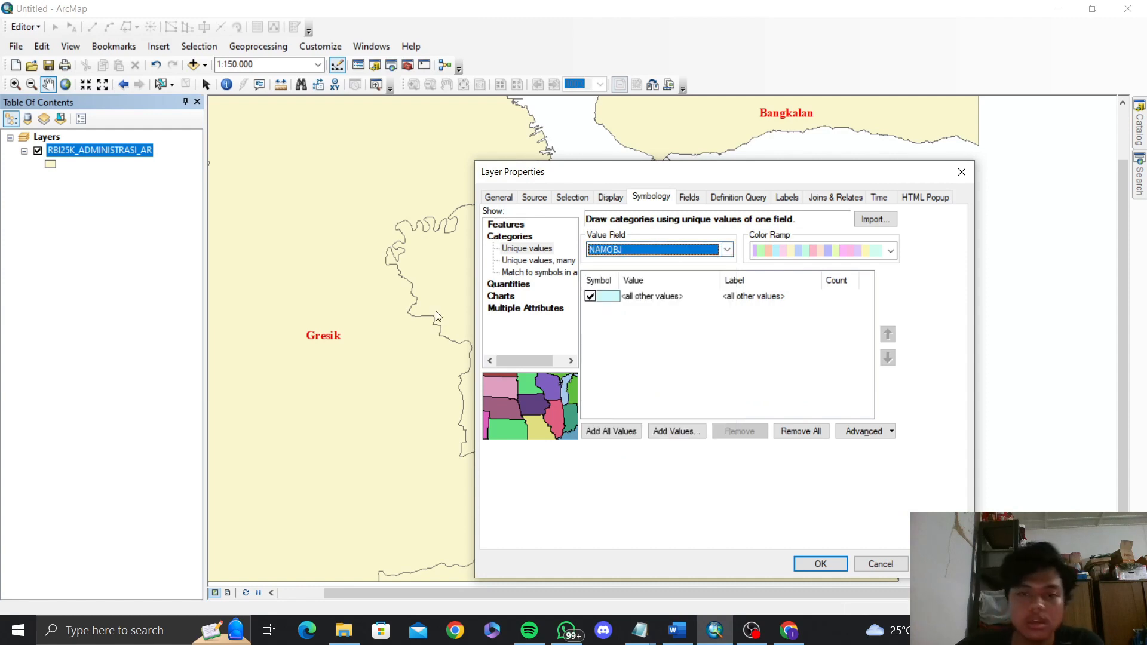
{"action": "left_click", "coordinate": [634, 435]}
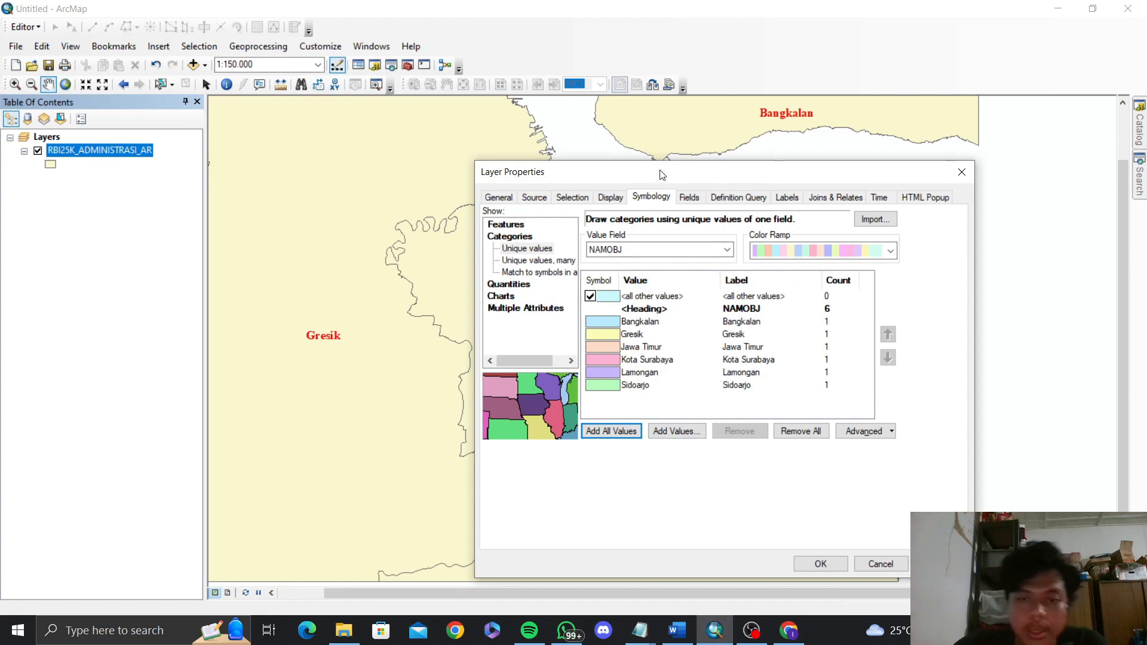
{"action": "left_click_drag", "start_coordinate": [661, 174], "coordinate": [648, 138]}
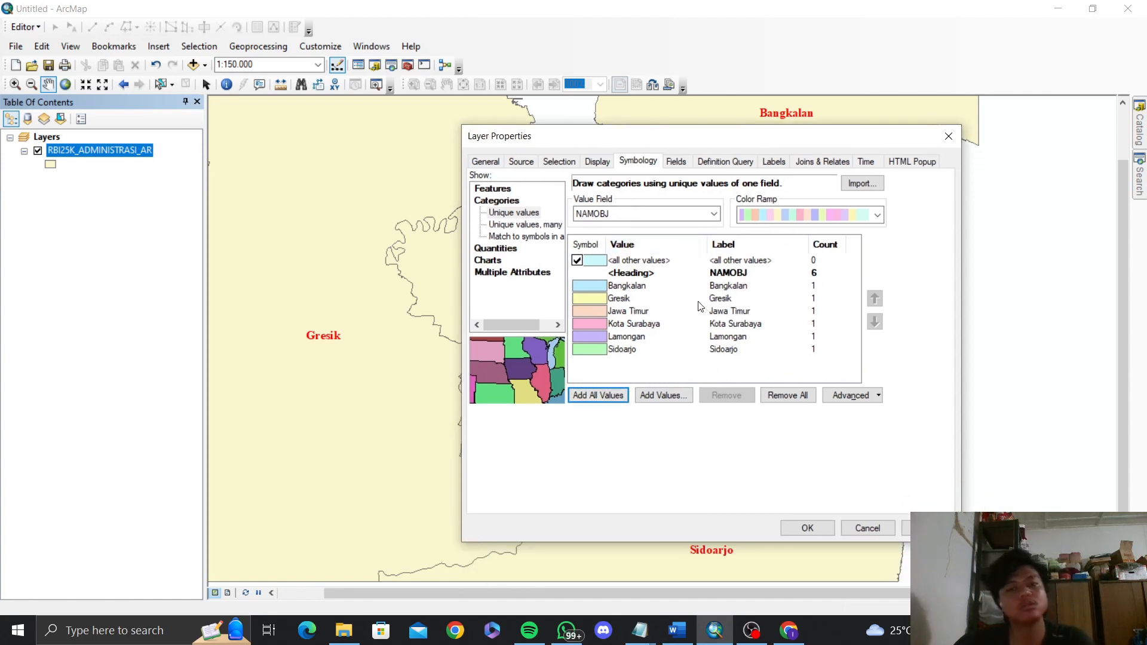
Step: Choose a saturated multicolour ramp for the region categories, then apply the symbology to the layer and close its properties
{"action": "left_click", "coordinate": [830, 216]}
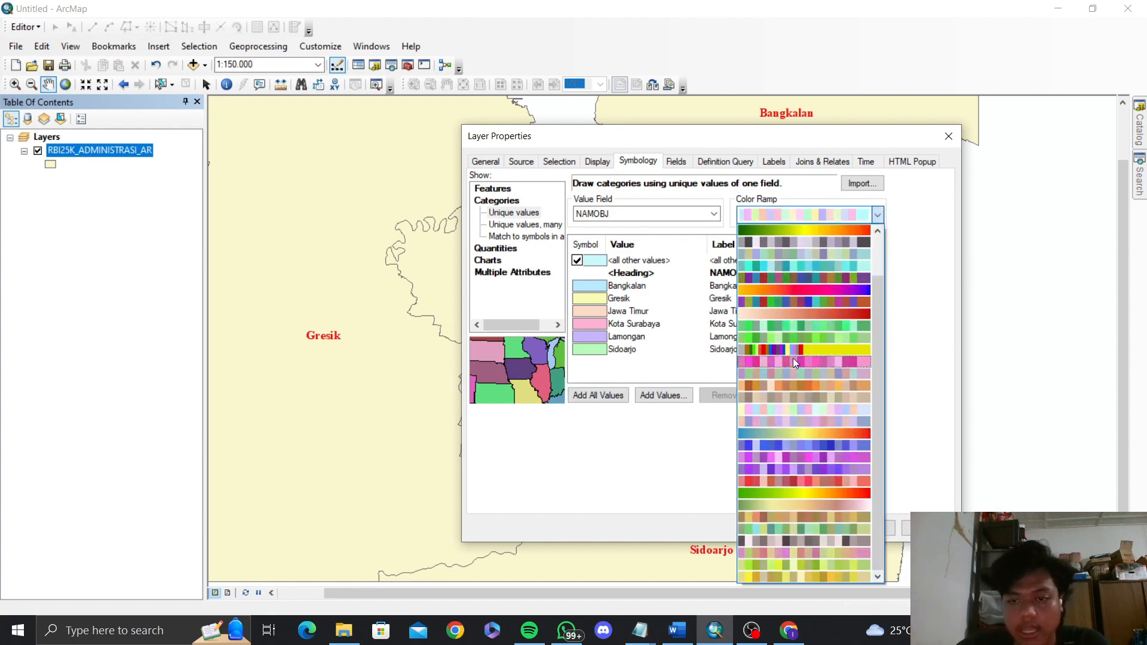
{"action": "left_click", "coordinate": [785, 305]}
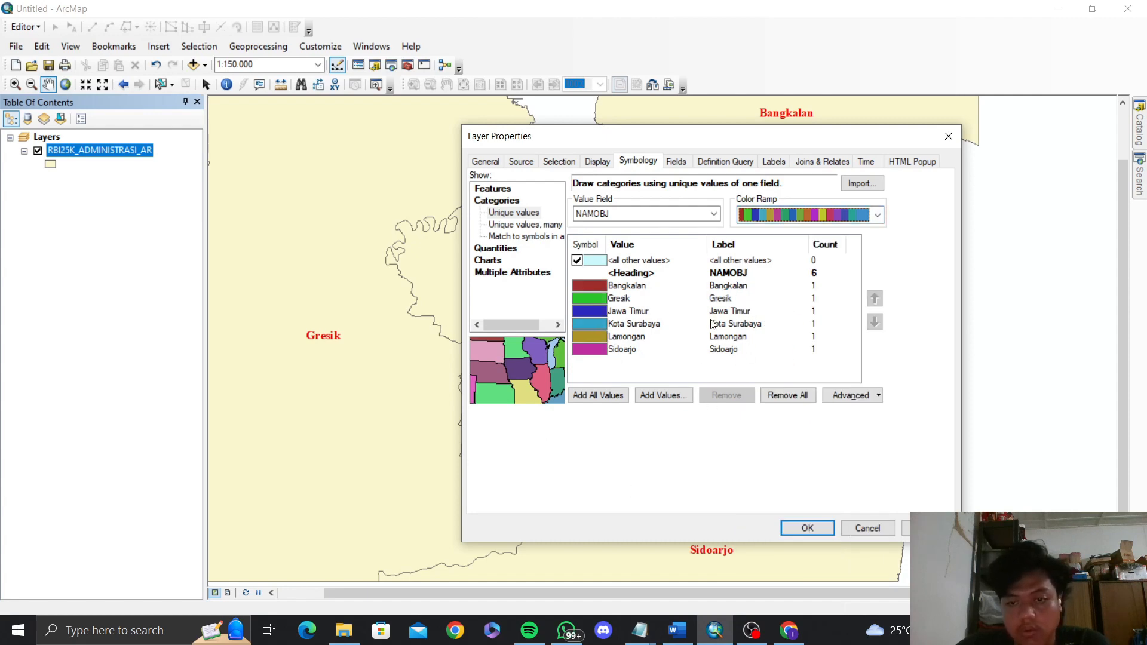
{"action": "left_click_drag", "start_coordinate": [736, 145], "coordinate": [724, 111]}
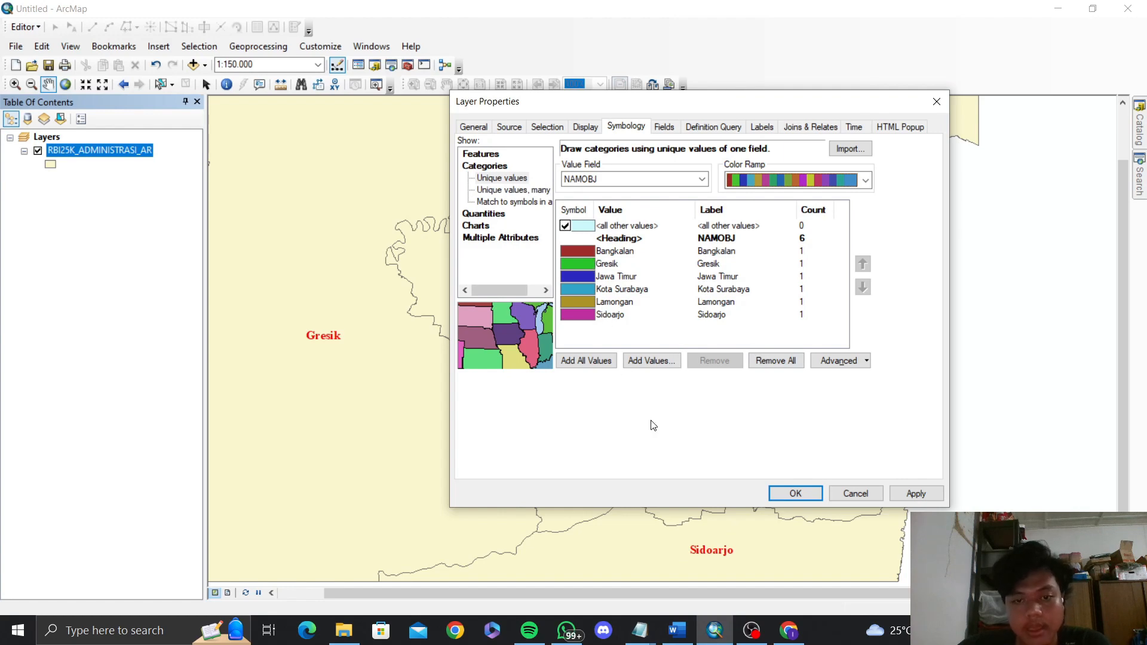
{"action": "left_click", "coordinate": [921, 495]}
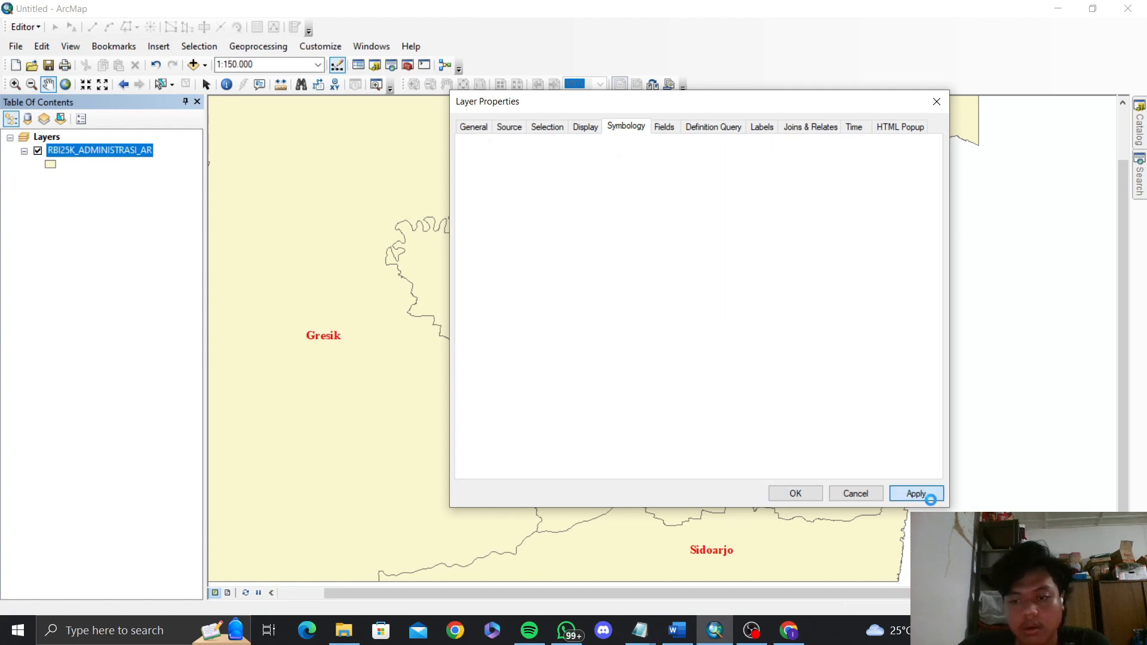
{"action": "left_click", "coordinate": [792, 493]}
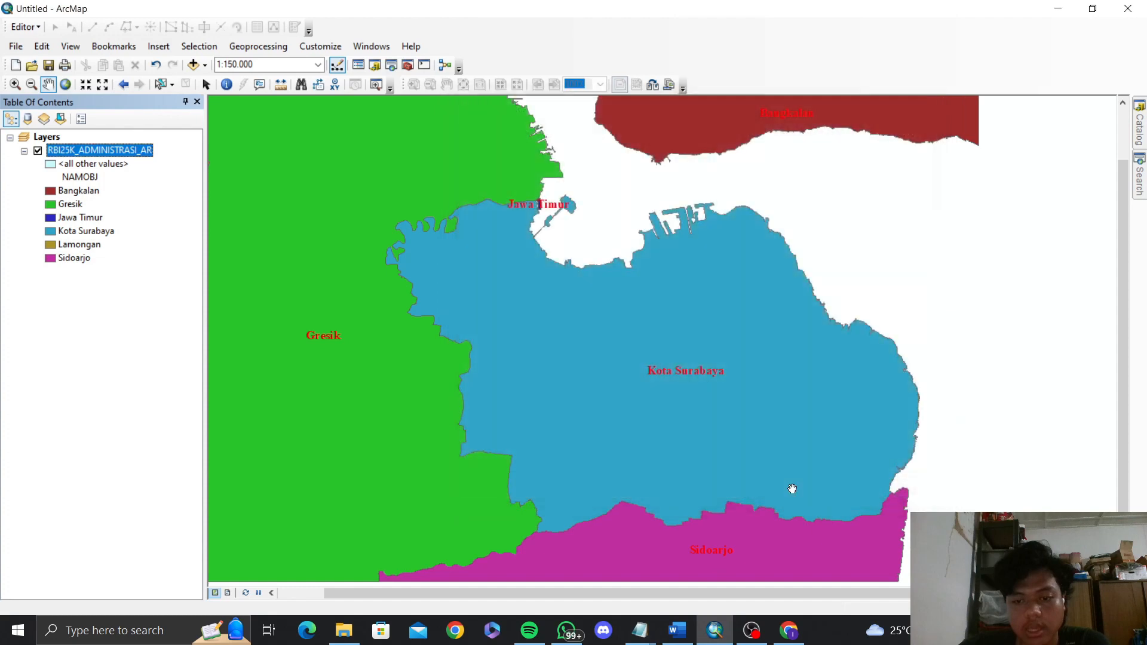
Step: Compare the legend entries for Sidoarjo, Kota Surabaya and Gresik with their coloured regions on the map
{"action": "left_click_drag", "start_coordinate": [667, 440], "coordinate": [697, 317]}
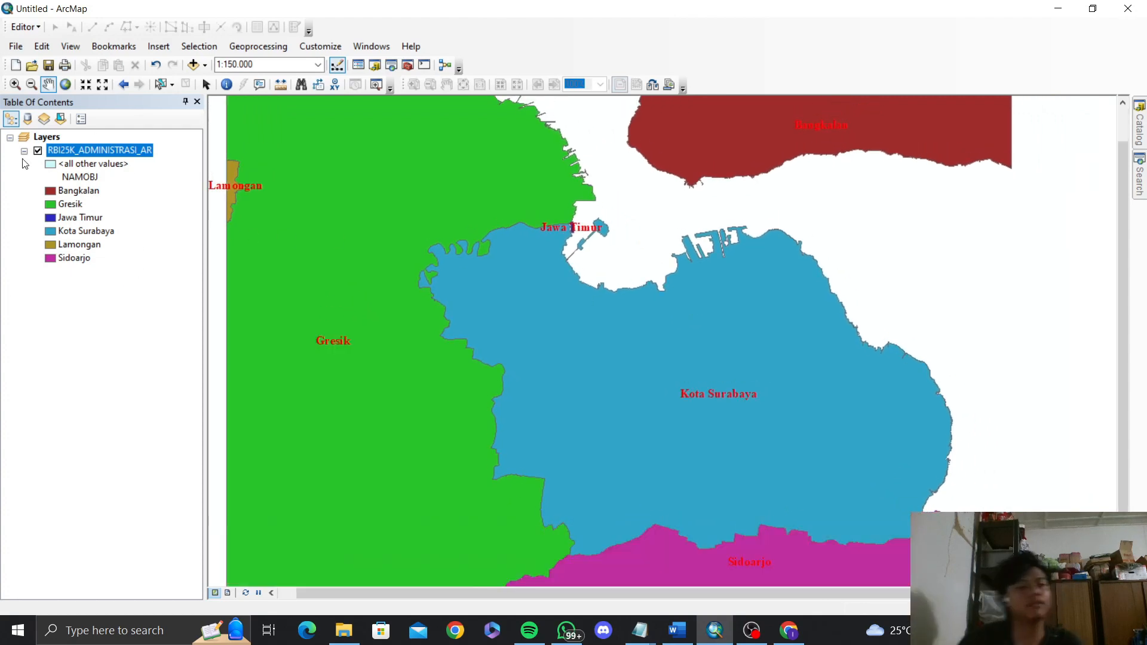
{"action": "left_click", "coordinate": [87, 261]}
{"action": "left_click_drag", "start_coordinate": [404, 350], "coordinate": [371, 300]}
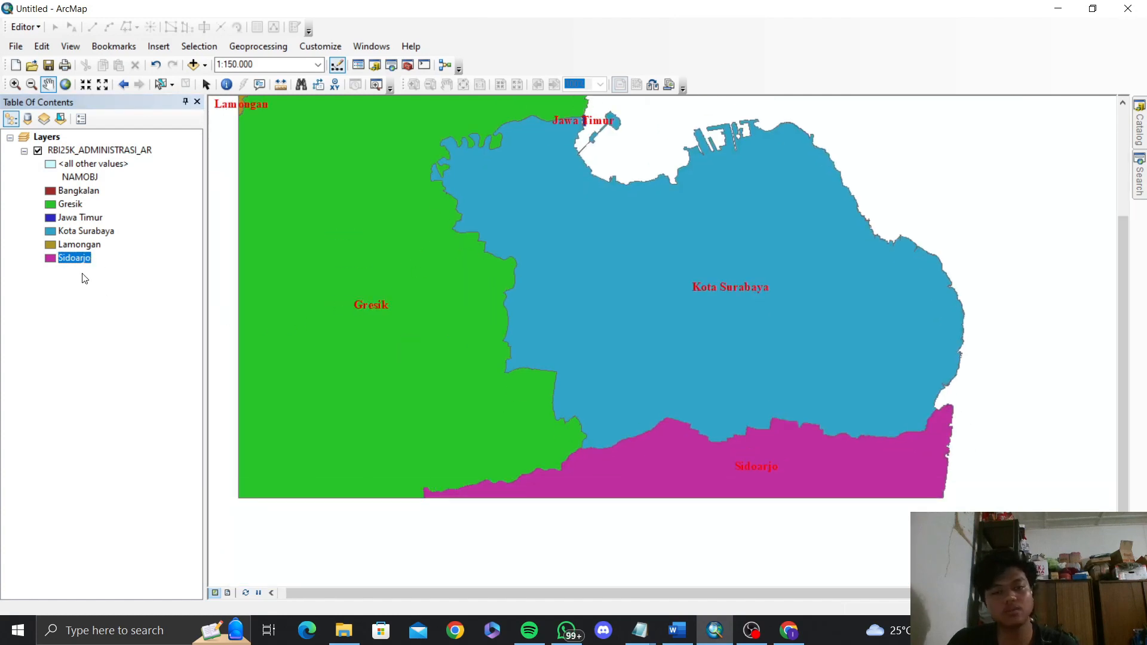
{"action": "left_click", "coordinate": [90, 233]}
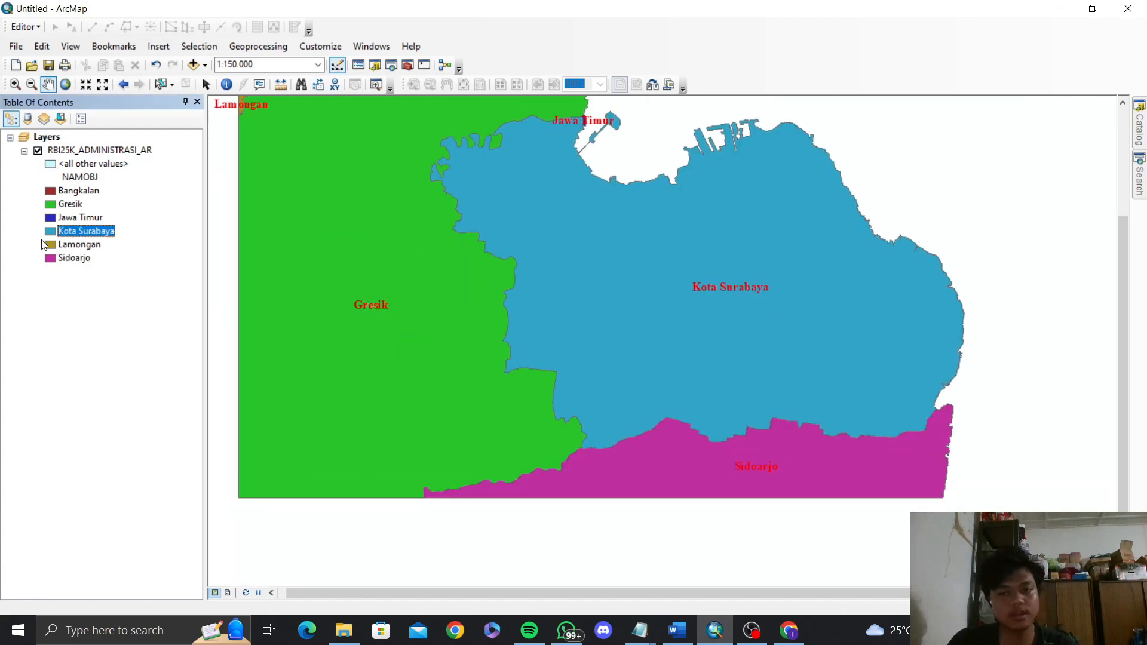
{"action": "left_click", "coordinate": [71, 206]}
{"action": "left_click_drag", "start_coordinate": [428, 253], "coordinate": [468, 338]}
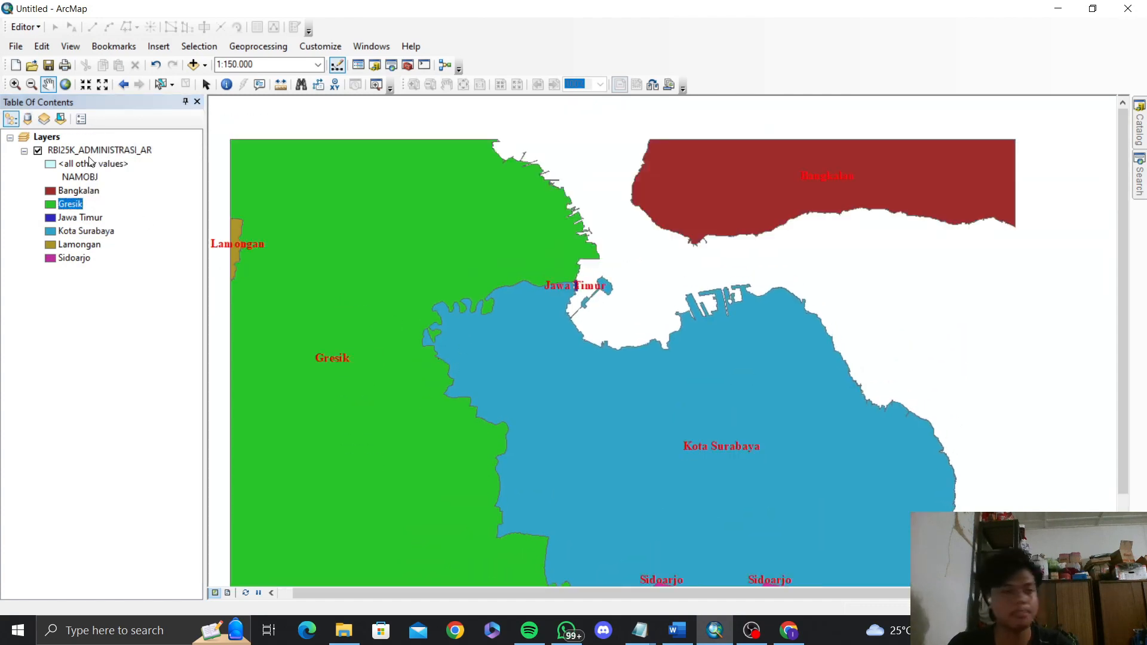
{"action": "left_click_drag", "start_coordinate": [423, 316], "coordinate": [476, 280]}
{"action": "left_click_drag", "start_coordinate": [513, 332], "coordinate": [500, 314]}
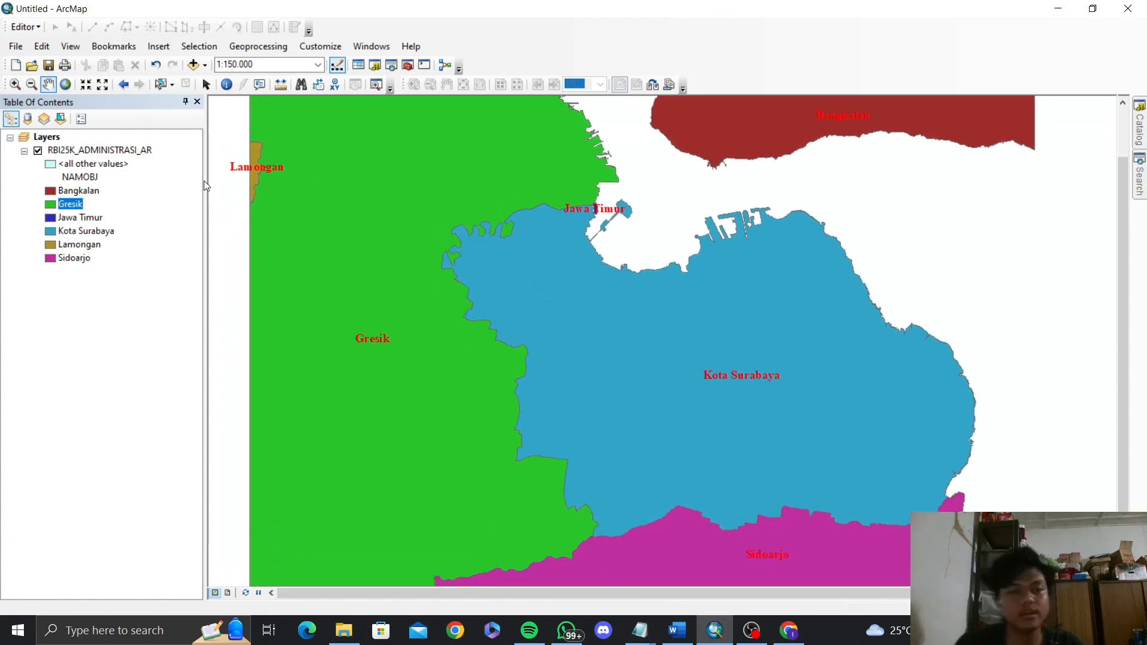
Step: Examine the Kota Surabaya coastline and its surroundings near Gresik and Jawa Timur at scales between 1:4.000 and 1:100.000
{"action": "scroll", "coordinate": [504, 264], "scroll_direction": "up", "scroll_amount": 1}
{"action": "scroll", "coordinate": [505, 265], "scroll_direction": "down", "scroll_amount": 5}
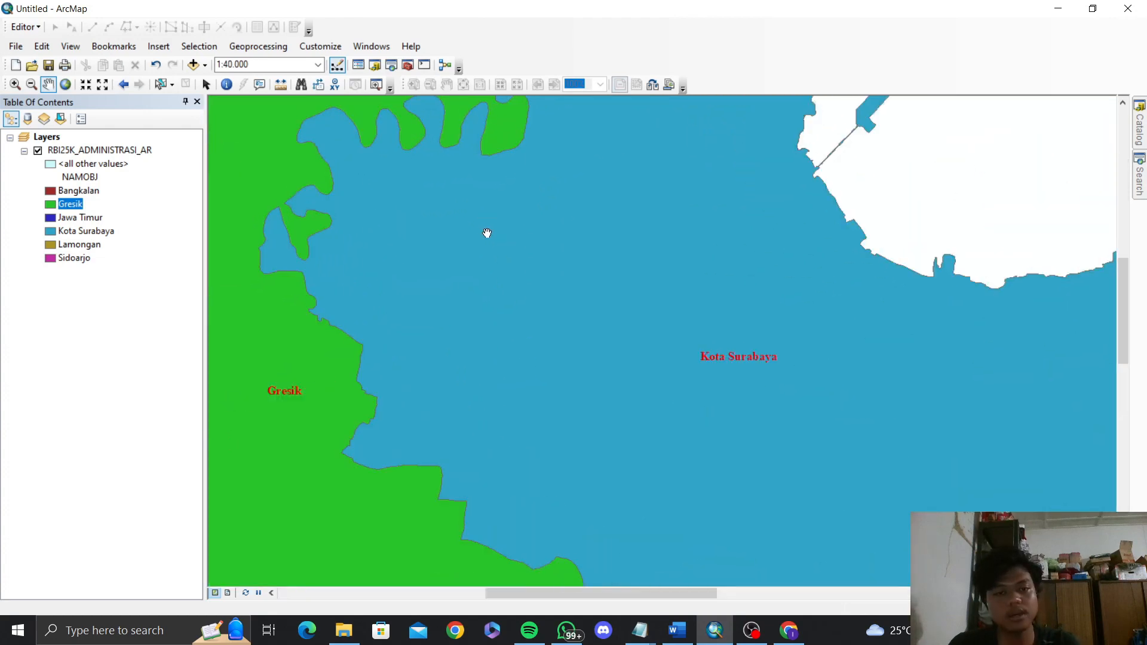
{"action": "scroll", "coordinate": [685, 273], "scroll_direction": "down", "scroll_amount": 6}
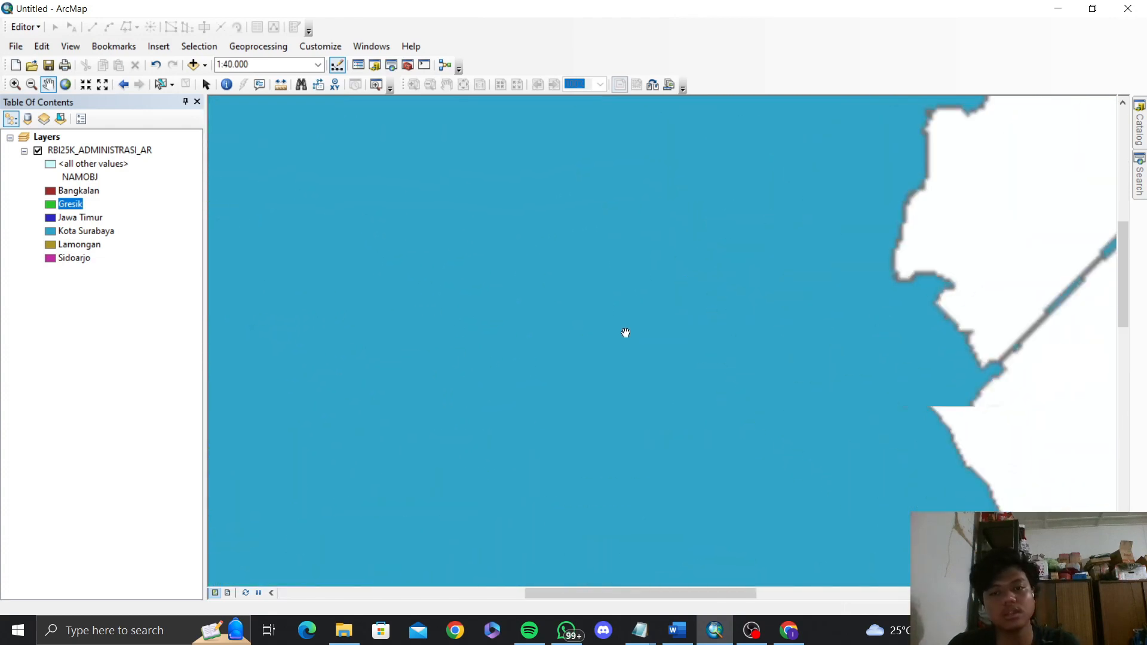
{"action": "left_click_drag", "start_coordinate": [834, 324], "coordinate": [468, 341]}
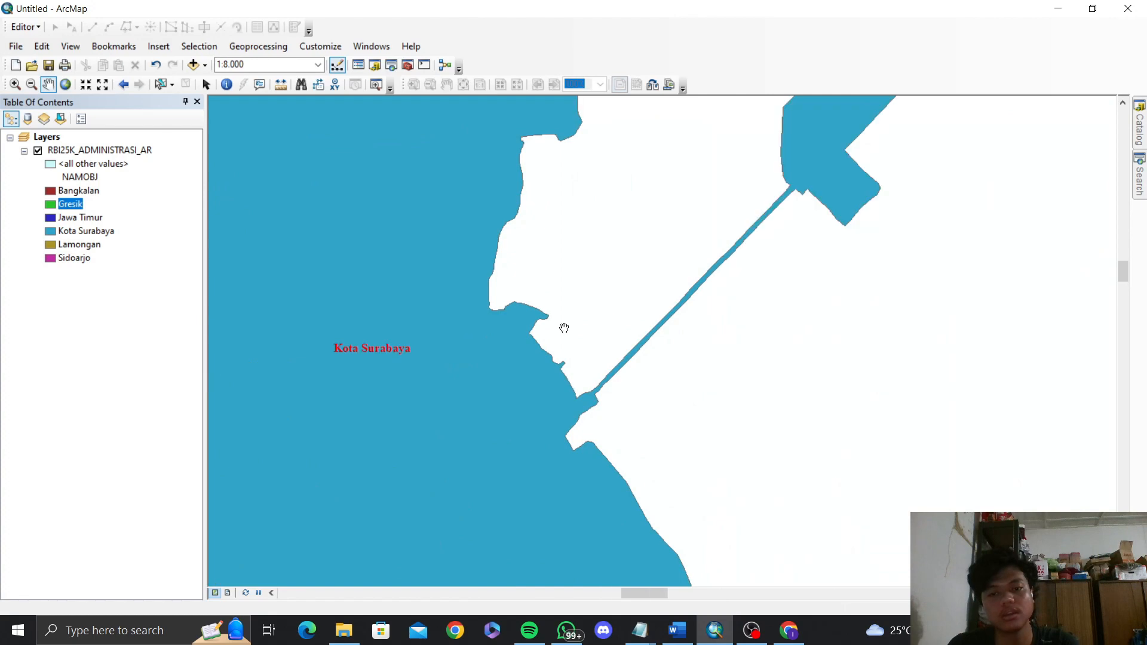
{"action": "scroll", "coordinate": [564, 331], "scroll_direction": "down", "scroll_amount": 3}
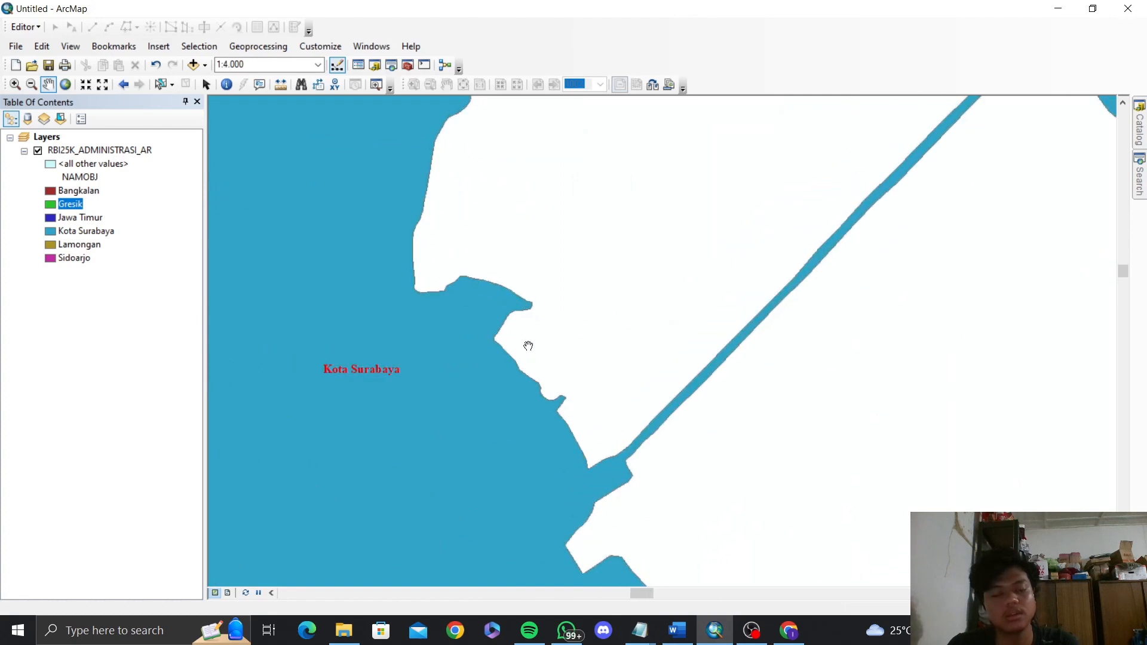
{"action": "scroll", "coordinate": [528, 346], "scroll_direction": "up", "scroll_amount": 7}
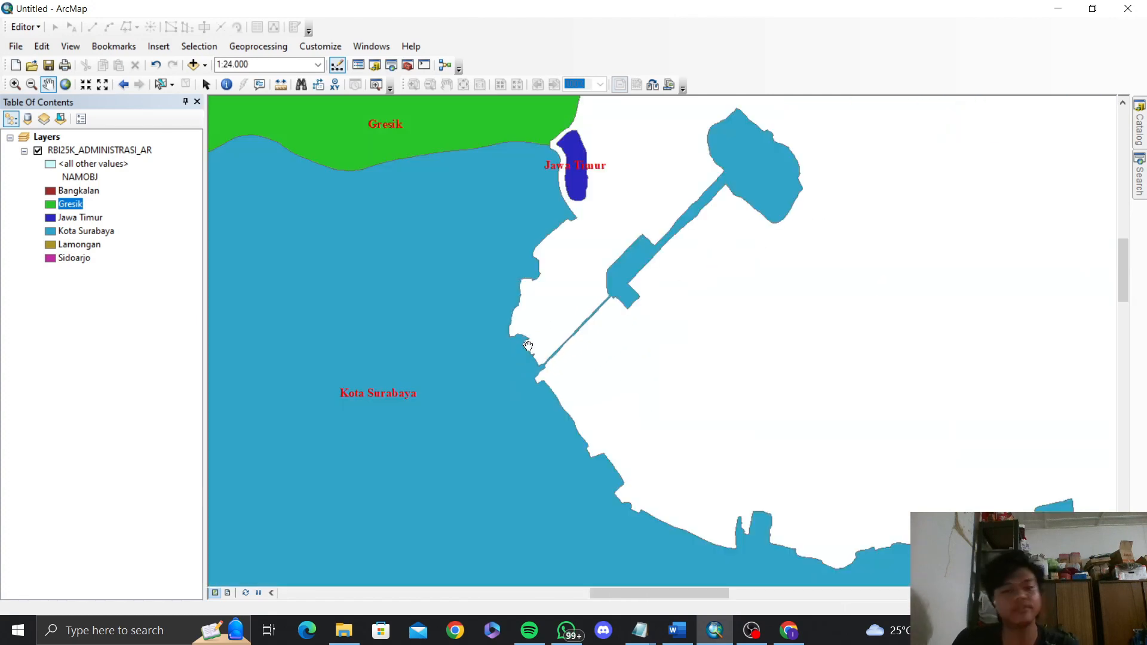
{"action": "scroll", "coordinate": [556, 374], "scroll_direction": "up", "scroll_amount": 3}
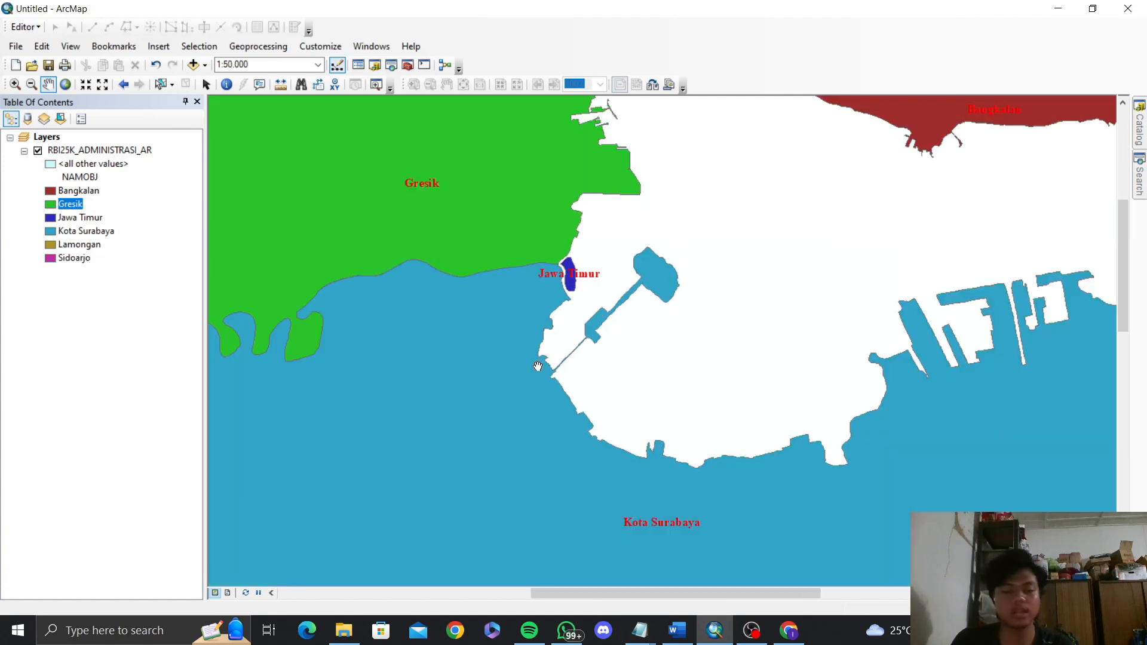
{"action": "scroll", "coordinate": [598, 375], "scroll_direction": "up", "scroll_amount": 2}
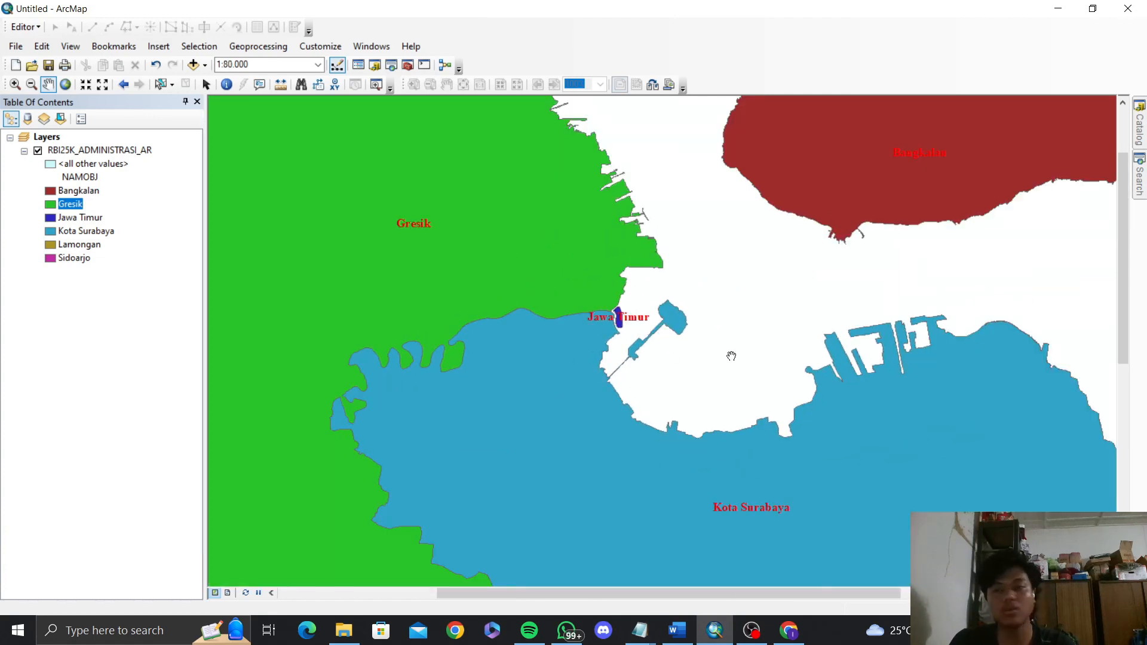
{"action": "scroll", "coordinate": [731, 355], "scroll_direction": "up", "scroll_amount": 1}
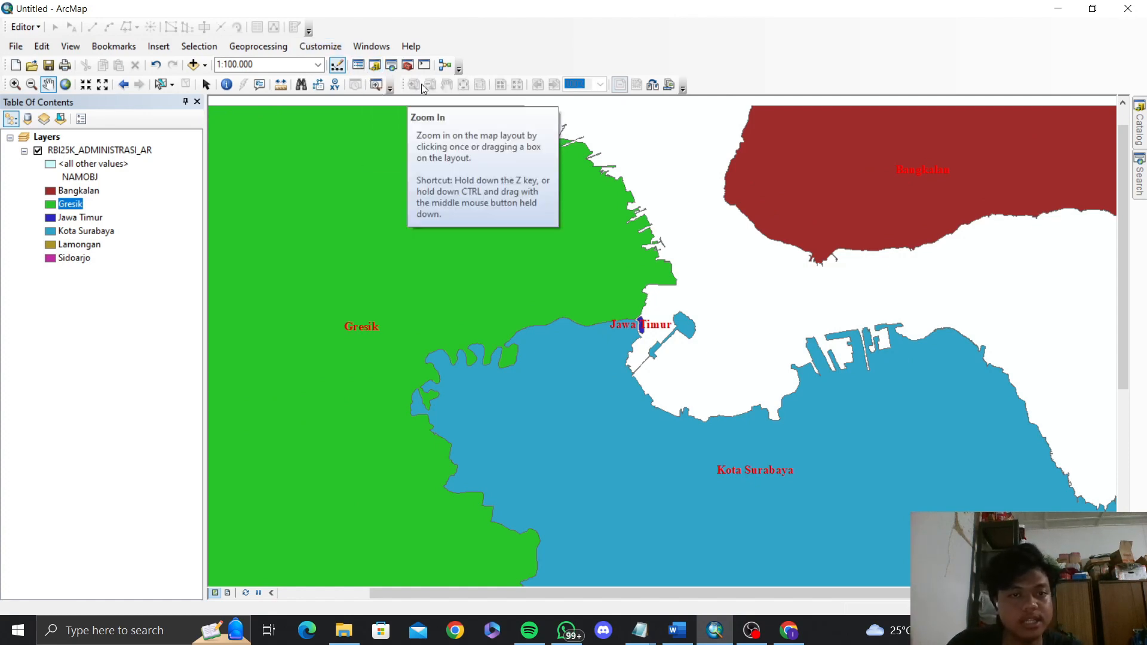
Step: Search the local ArcMap resources for "polygon to raster"
{"action": "left_click", "coordinate": [390, 65]}
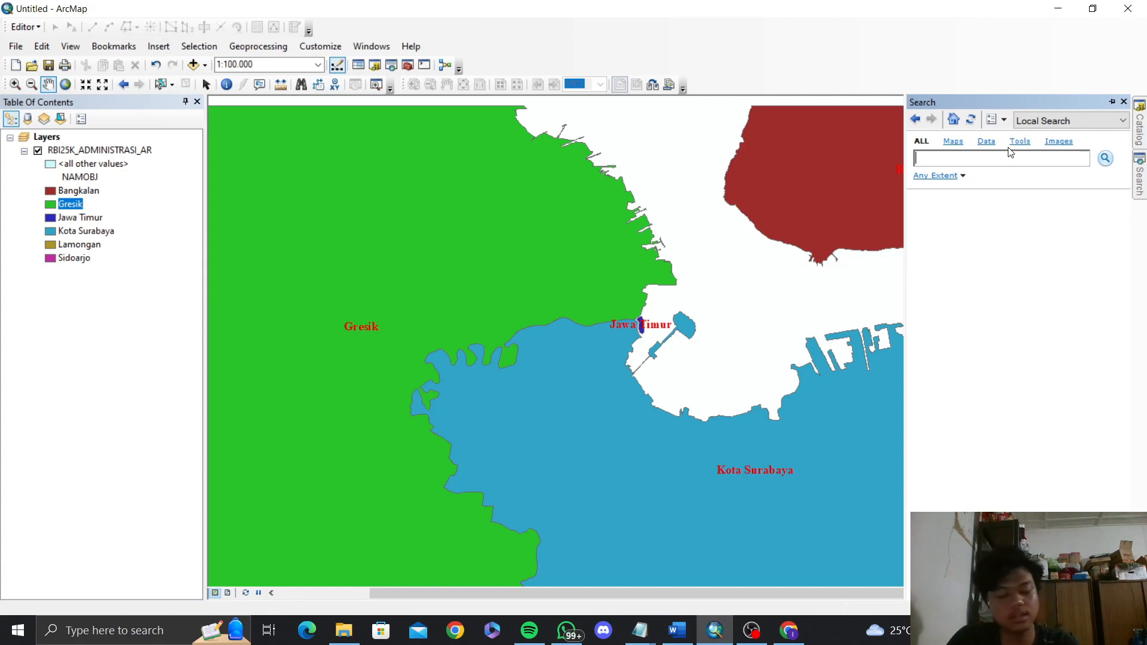
{"action": "type", "text": "pol"}
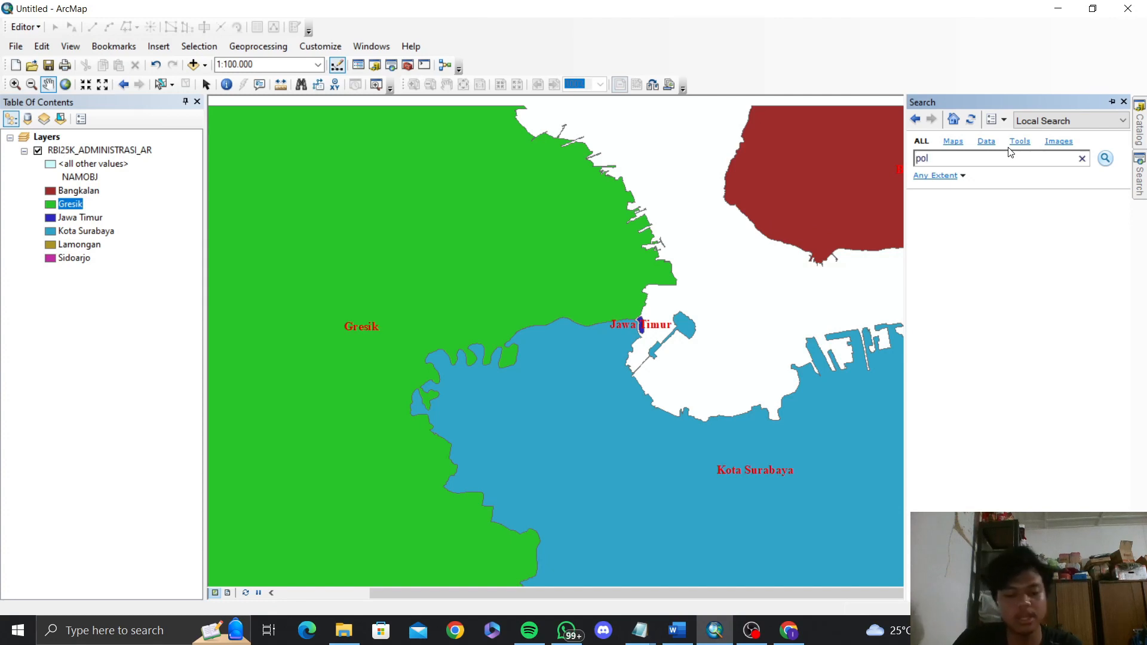
{"action": "type", "text": "ygo"}
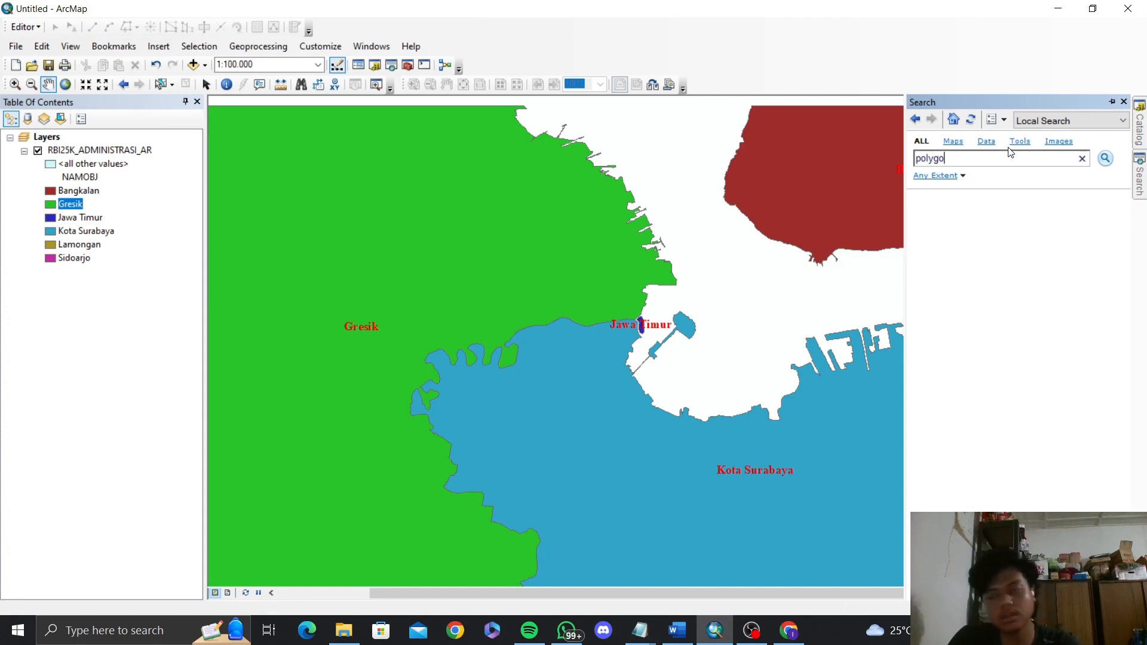
{"action": "type", "text": "n"}
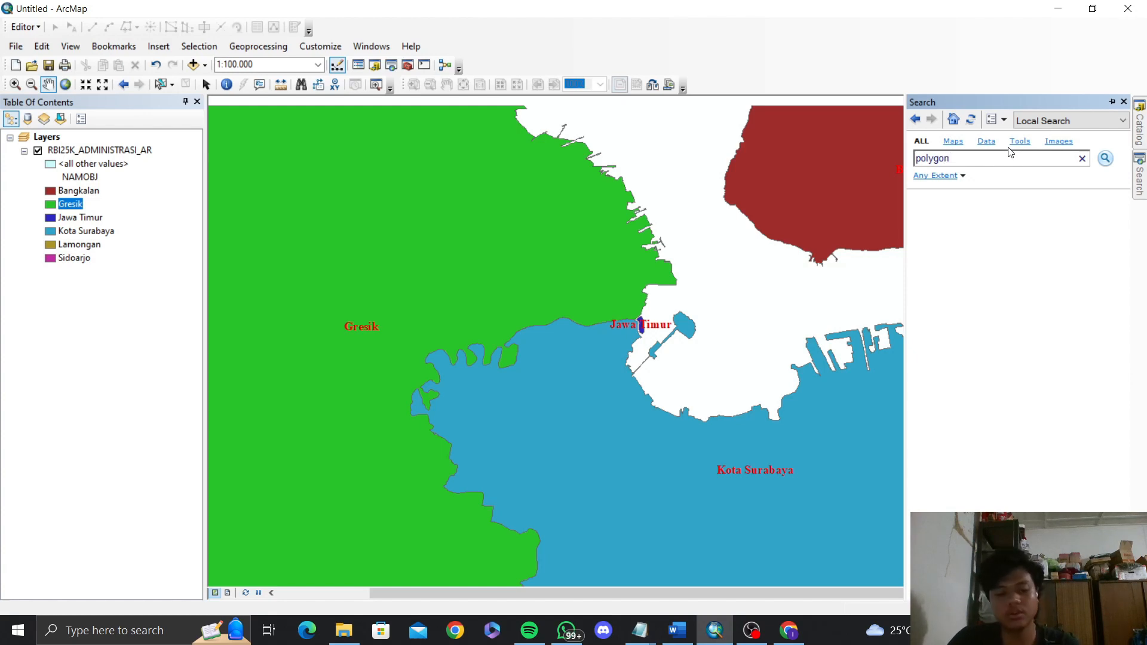
{"action": "type", "text": " to raster"}
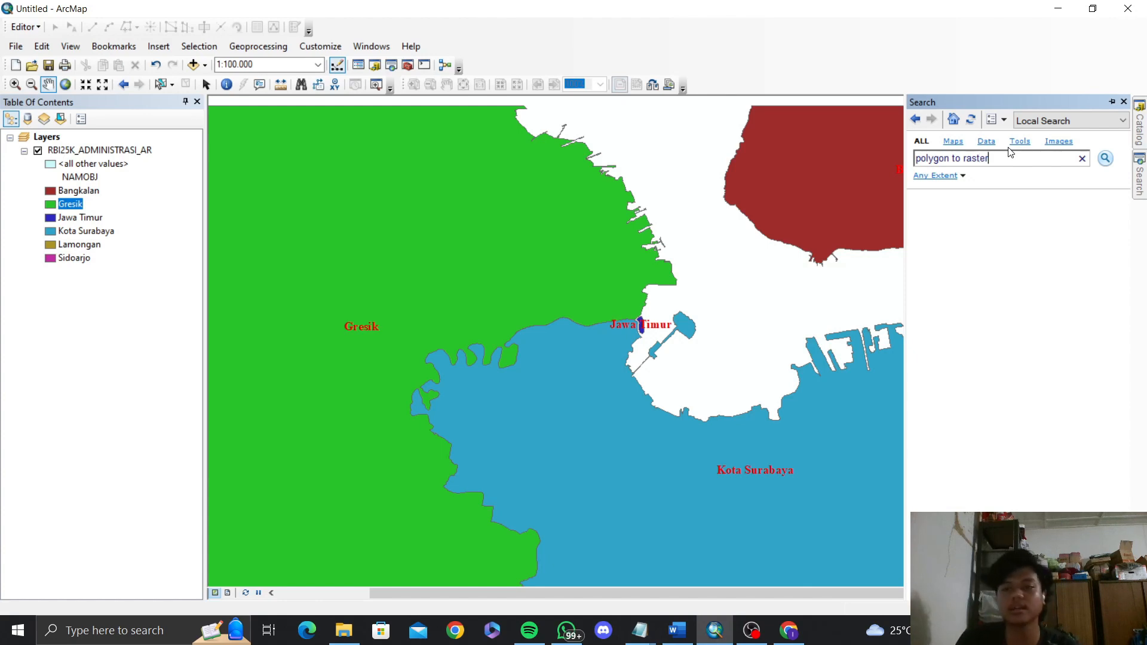
{"action": "key", "text": "Return"}
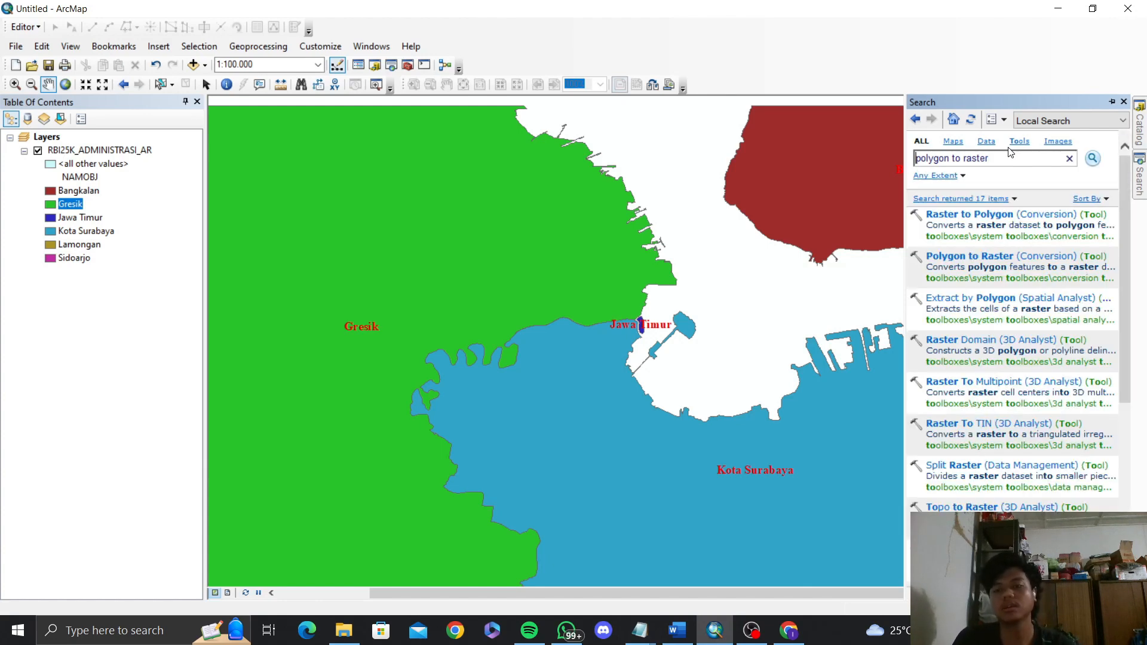
Step: Open the Polygon to Raster conversion tool and choose RBI25K_ADMINISTRASI_AR.shp as its input features
{"action": "left_click", "coordinate": [968, 257]}
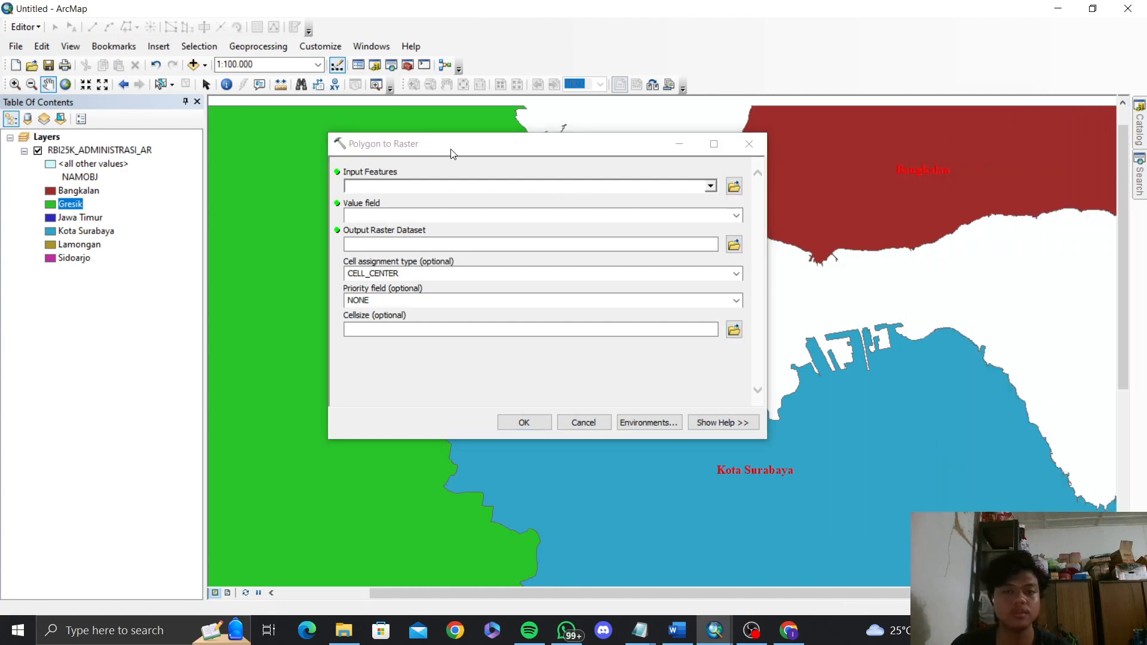
{"action": "left_click_drag", "start_coordinate": [463, 154], "coordinate": [429, 171]}
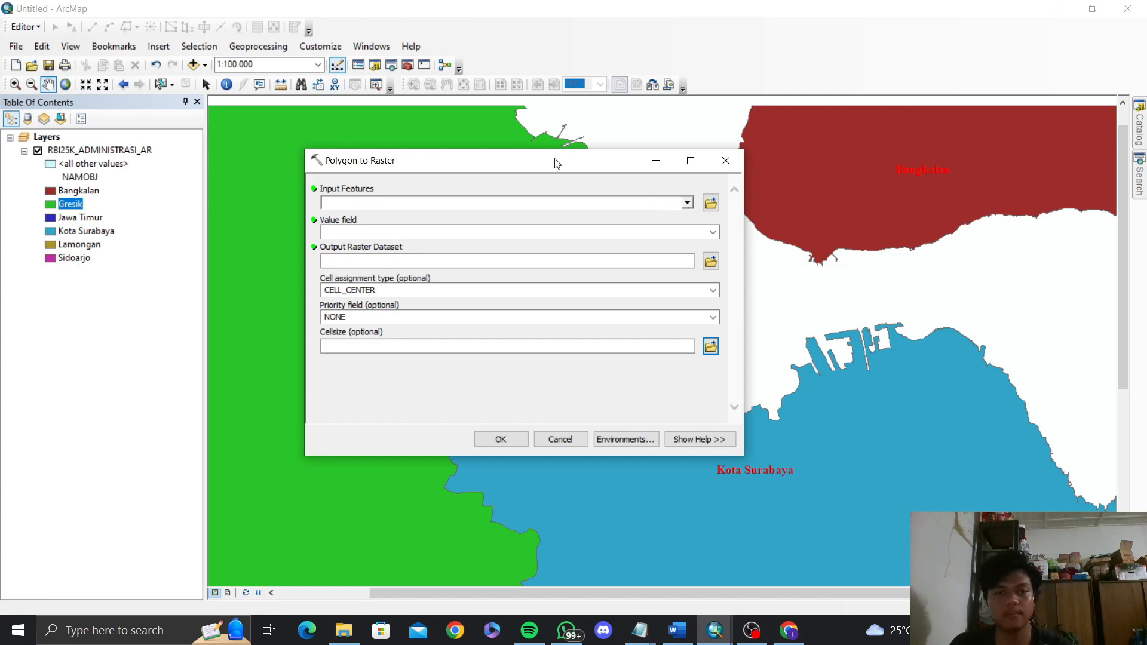
{"action": "left_click", "coordinate": [710, 204]}
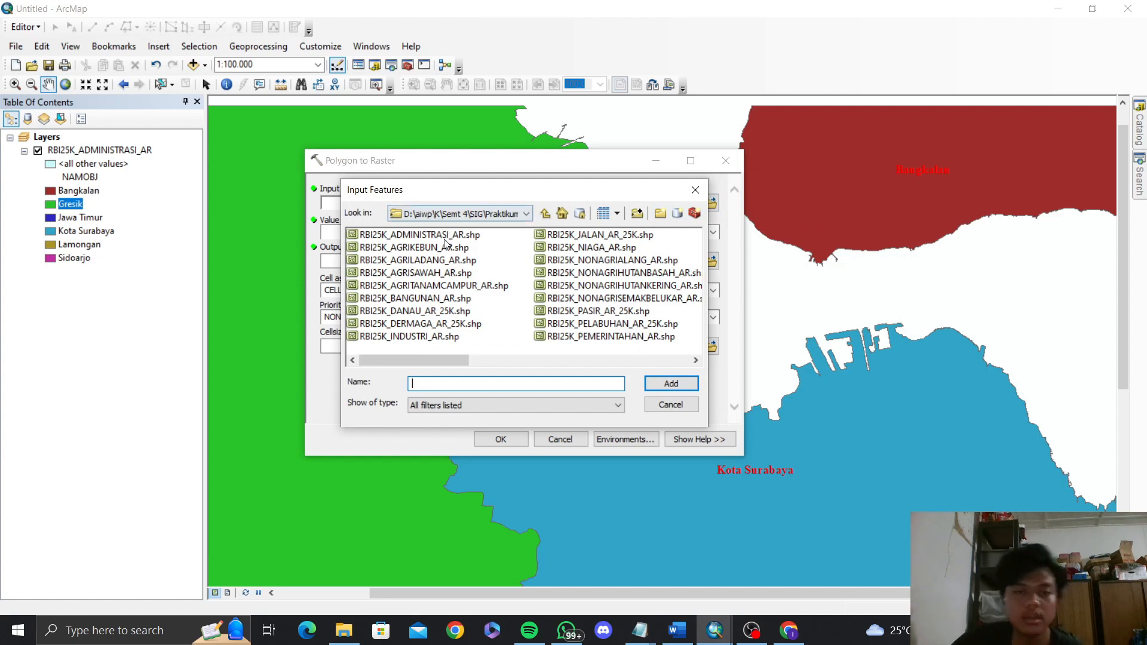
{"action": "left_click", "coordinate": [439, 237]}
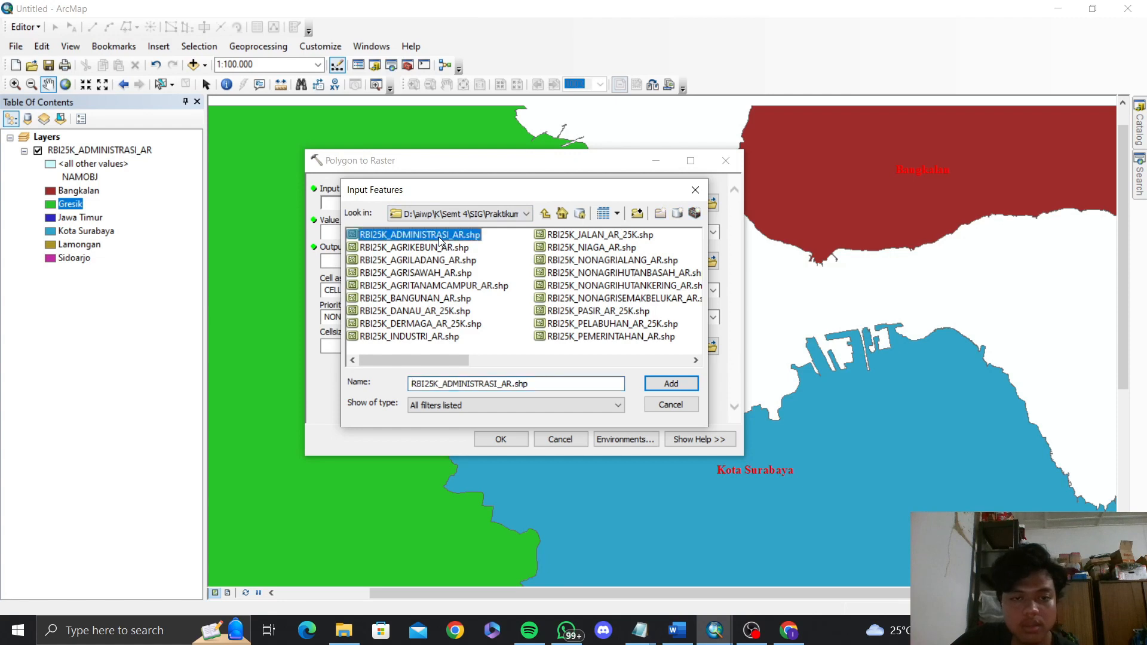
{"action": "left_click", "coordinate": [671, 385]}
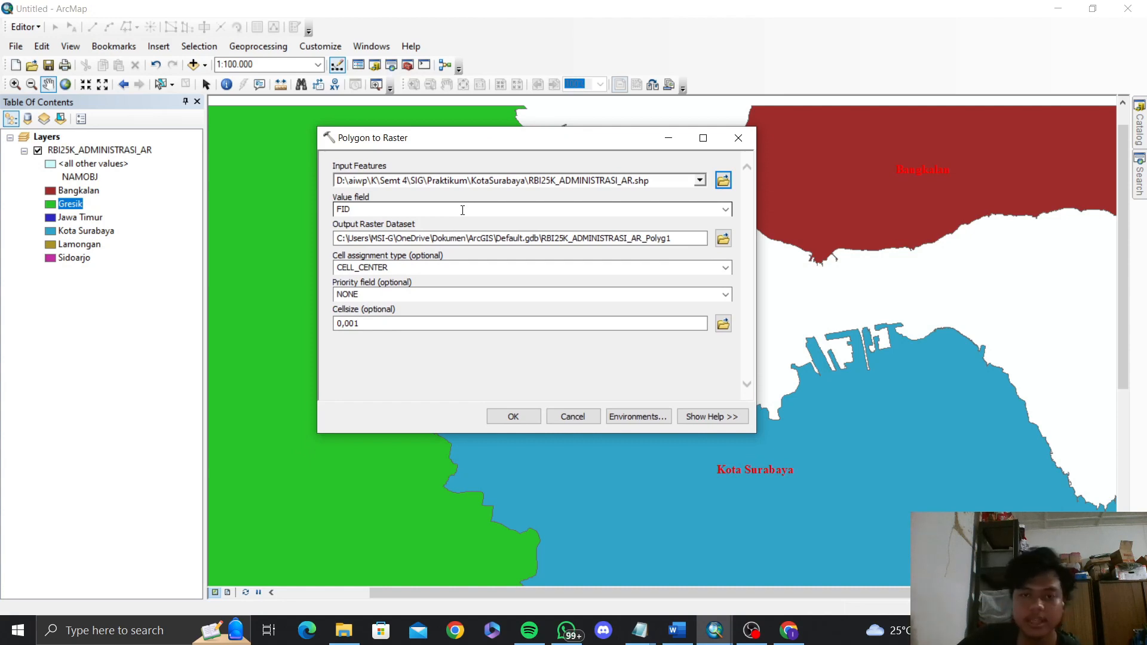
Step: Set the value field to NAMOBJ and run the polygon-to-raster conversion with cell centre assignment and a cell size of 0,001
{"action": "left_click", "coordinate": [725, 210]}
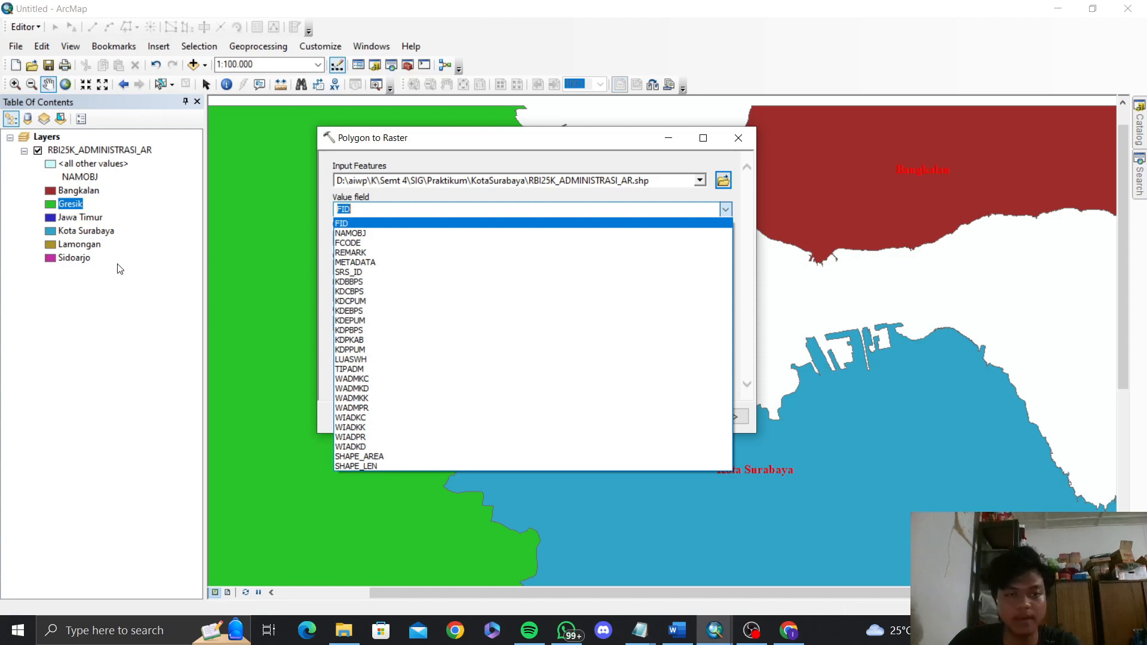
{"action": "left_click", "coordinate": [449, 233]}
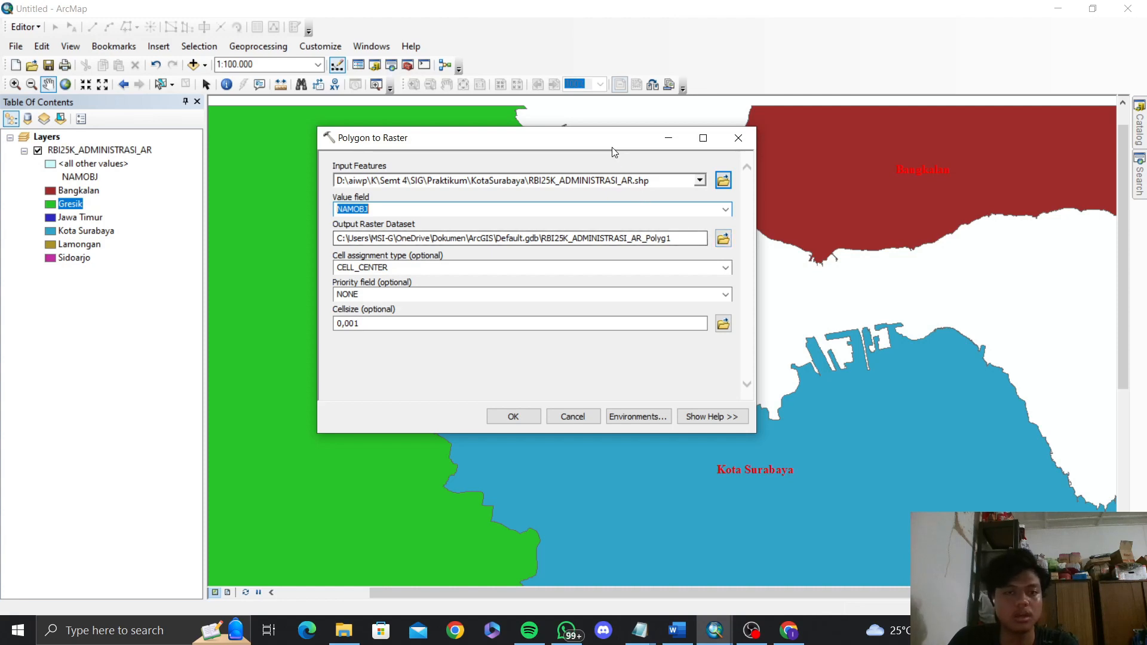
{"action": "left_click_drag", "start_coordinate": [612, 147], "coordinate": [670, 137]}
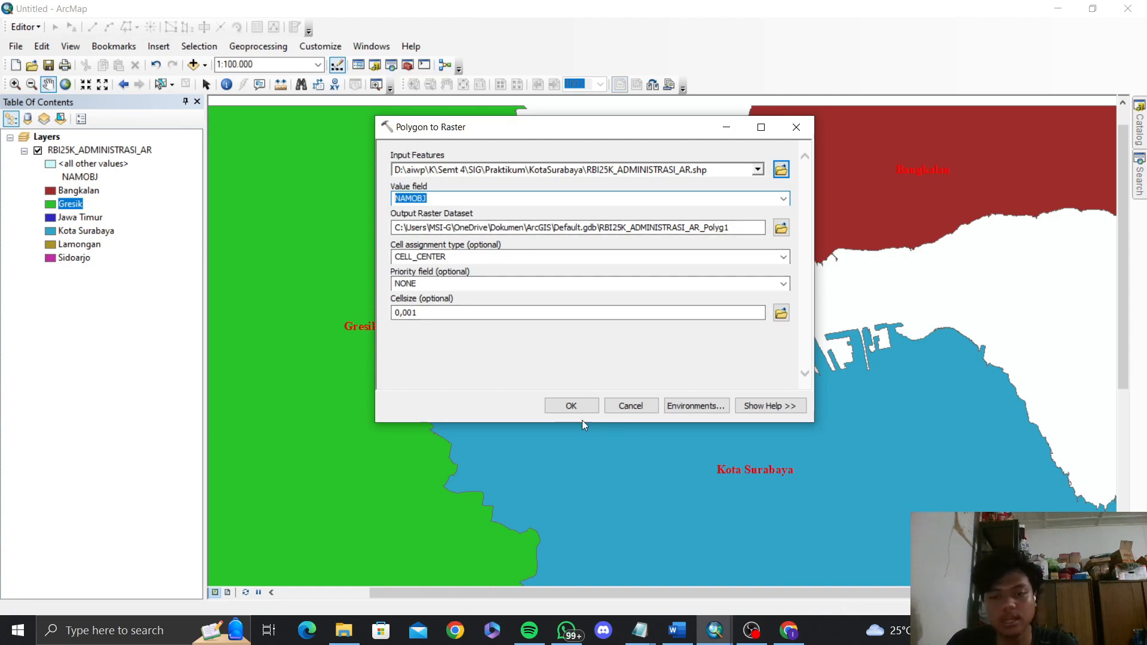
{"action": "left_click", "coordinate": [575, 406]}
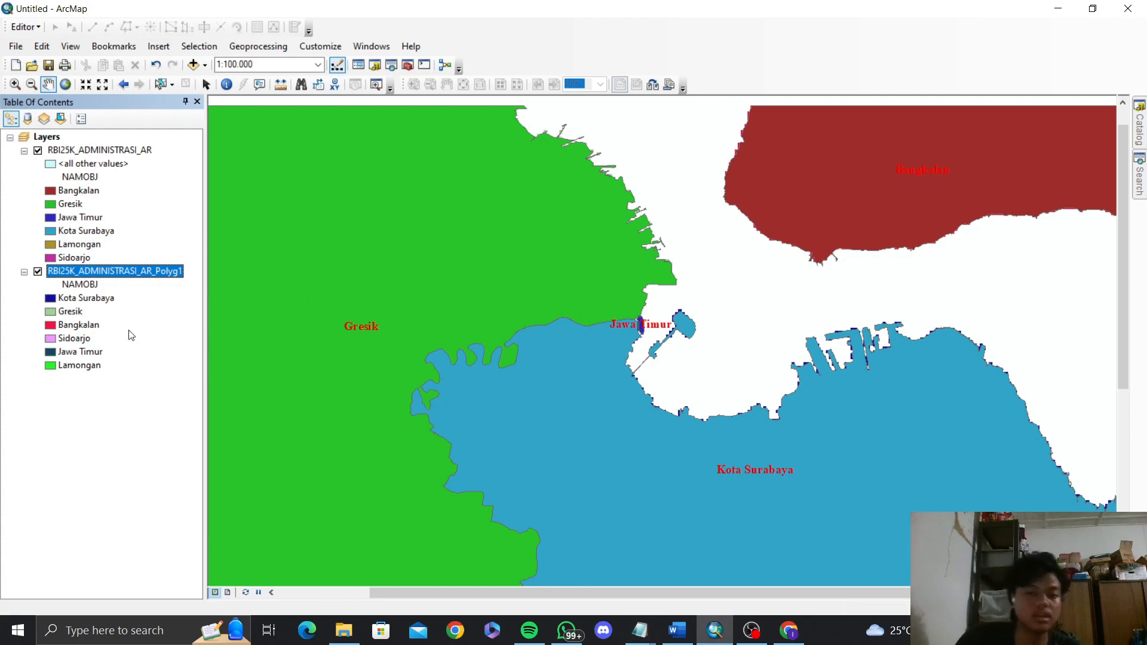
Step: Hide the RBI25K_ADMINISTRASI_AR polygon layer and examine the raster's cell edges along the Kota Surabaya, Gresik and Sidoarjo boundaries
{"action": "left_click", "coordinate": [96, 365]}
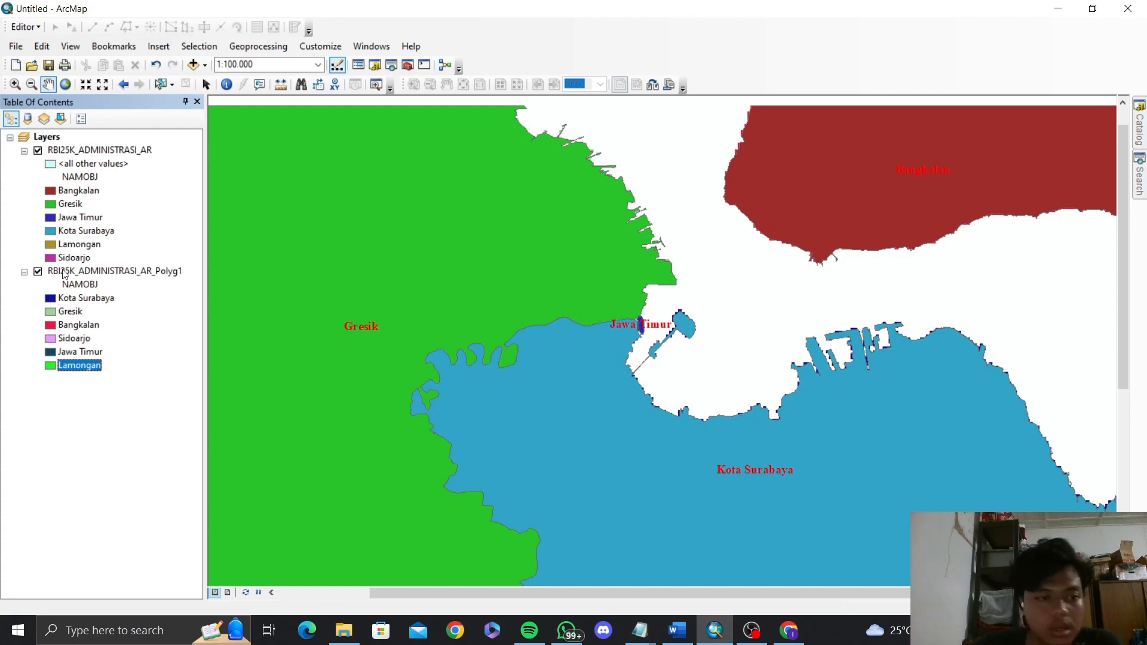
{"action": "left_click", "coordinate": [37, 151]}
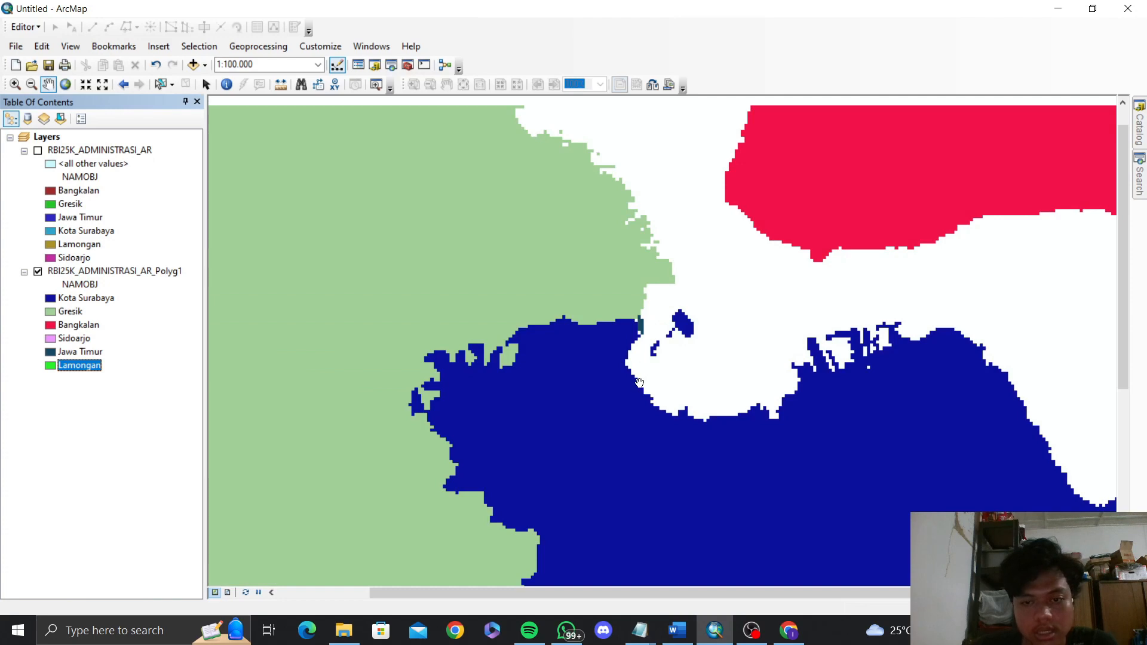
{"action": "left_click_drag", "start_coordinate": [640, 382], "coordinate": [585, 277]}
{"action": "scroll", "coordinate": [589, 280], "scroll_direction": "up", "scroll_amount": 5}
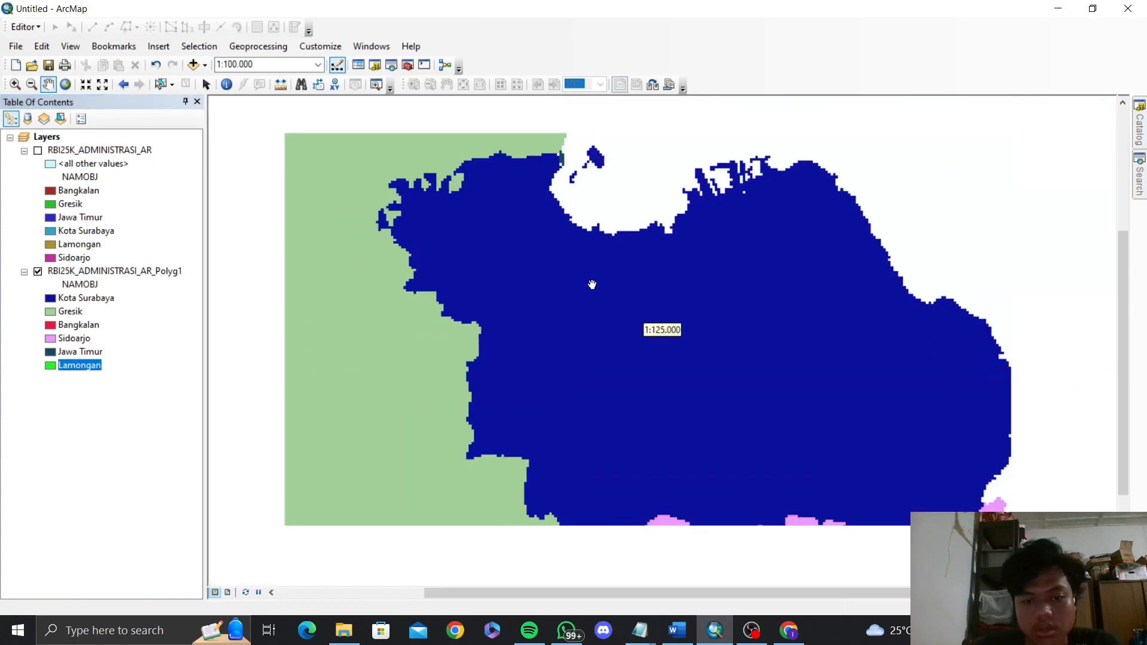
{"action": "scroll", "coordinate": [592, 284], "scroll_direction": "up", "scroll_amount": 3}
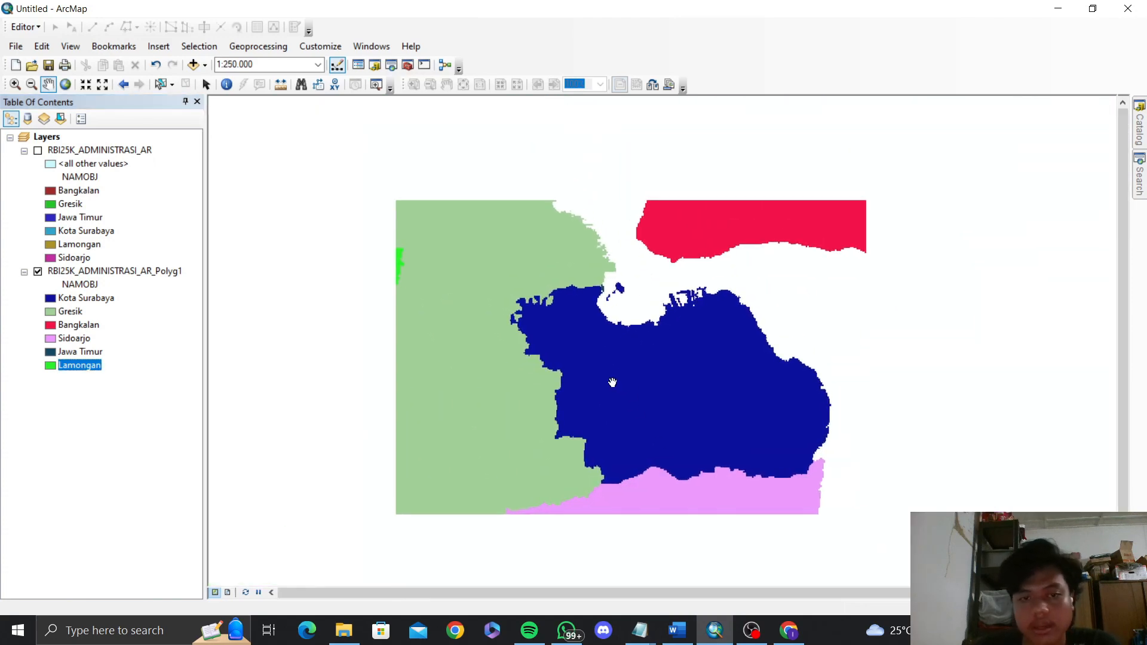
{"action": "scroll", "coordinate": [613, 383], "scroll_direction": "down", "scroll_amount": 5}
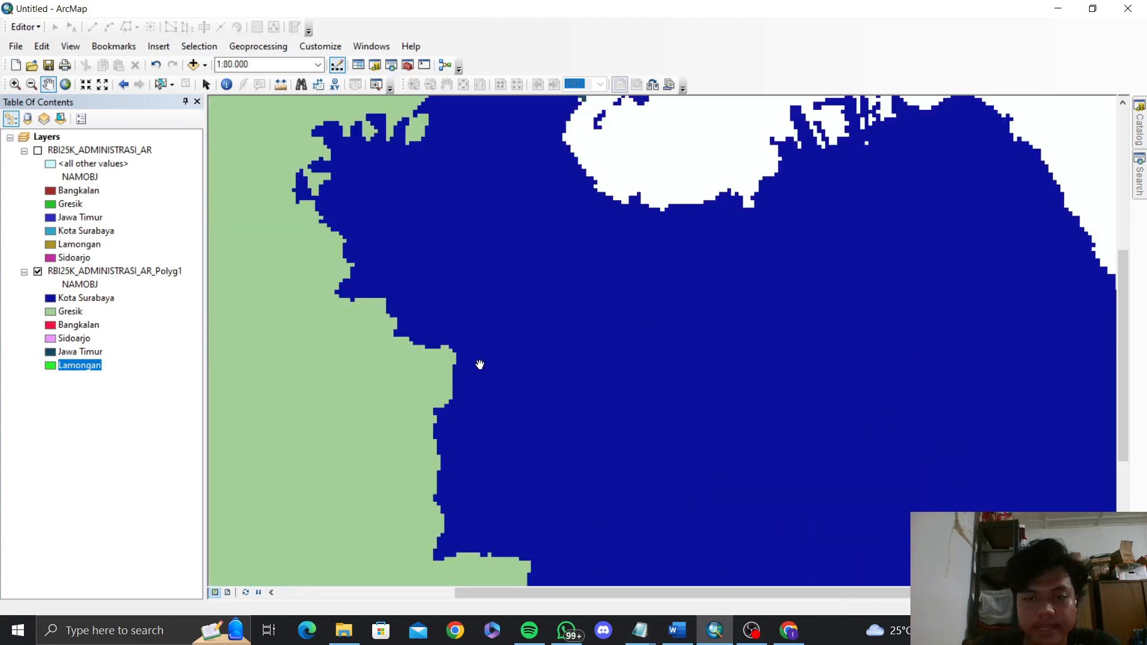
{"action": "left_click_drag", "start_coordinate": [425, 281], "coordinate": [411, 269]}
{"action": "left_click_drag", "start_coordinate": [526, 330], "coordinate": [427, 295]}
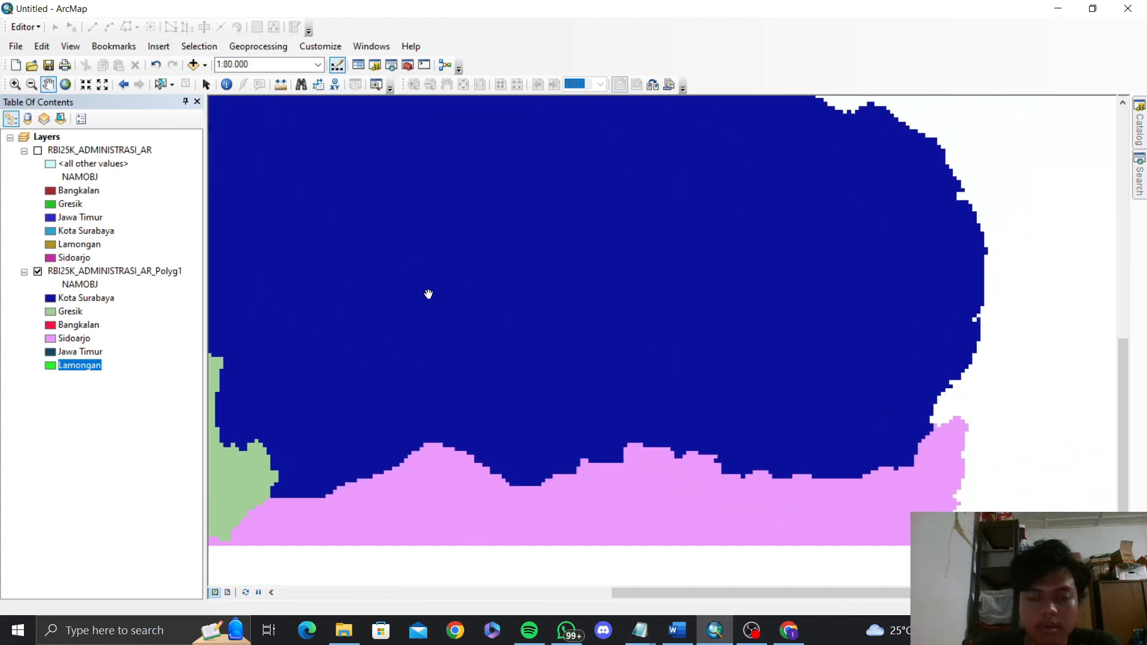
{"action": "mouse_move", "coordinate": [625, 340]}
{"action": "left_mouse_down"}
{"action": "mouse_move", "coordinate": [435, 301]}
{"action": "mouse_move", "coordinate": [610, 351]}
{"action": "left_mouse_up"}
{"action": "left_click_drag", "start_coordinate": [348, 297], "coordinate": [618, 350]}
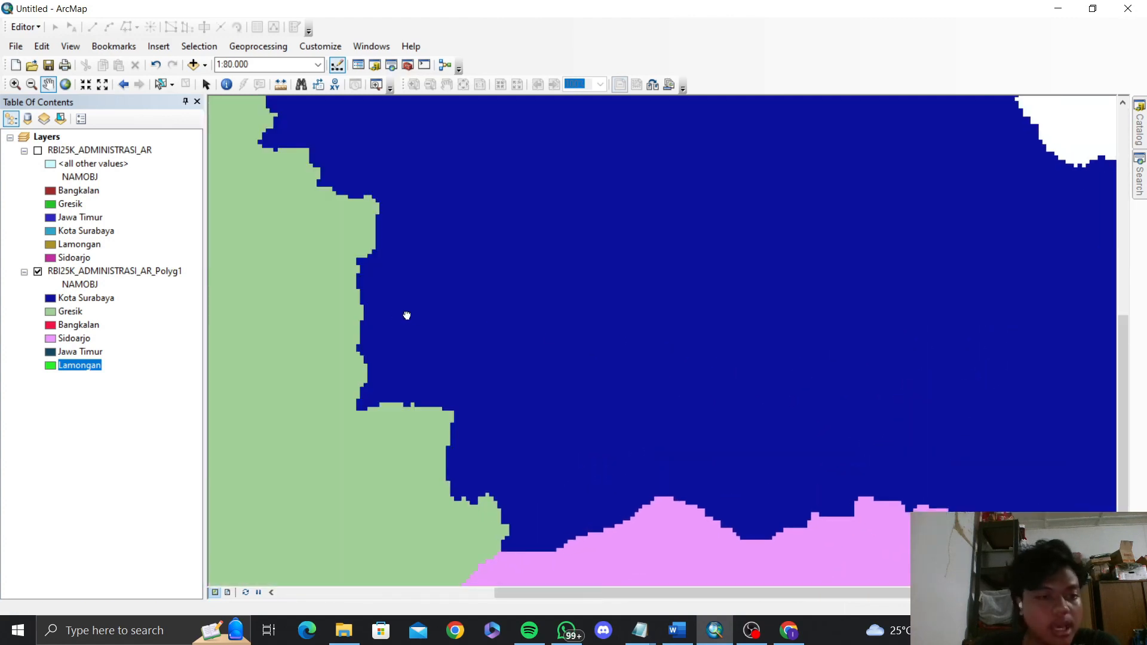
{"action": "left_click_drag", "start_coordinate": [405, 317], "coordinate": [538, 353]}
{"action": "left_click_drag", "start_coordinate": [451, 420], "coordinate": [454, 339]}
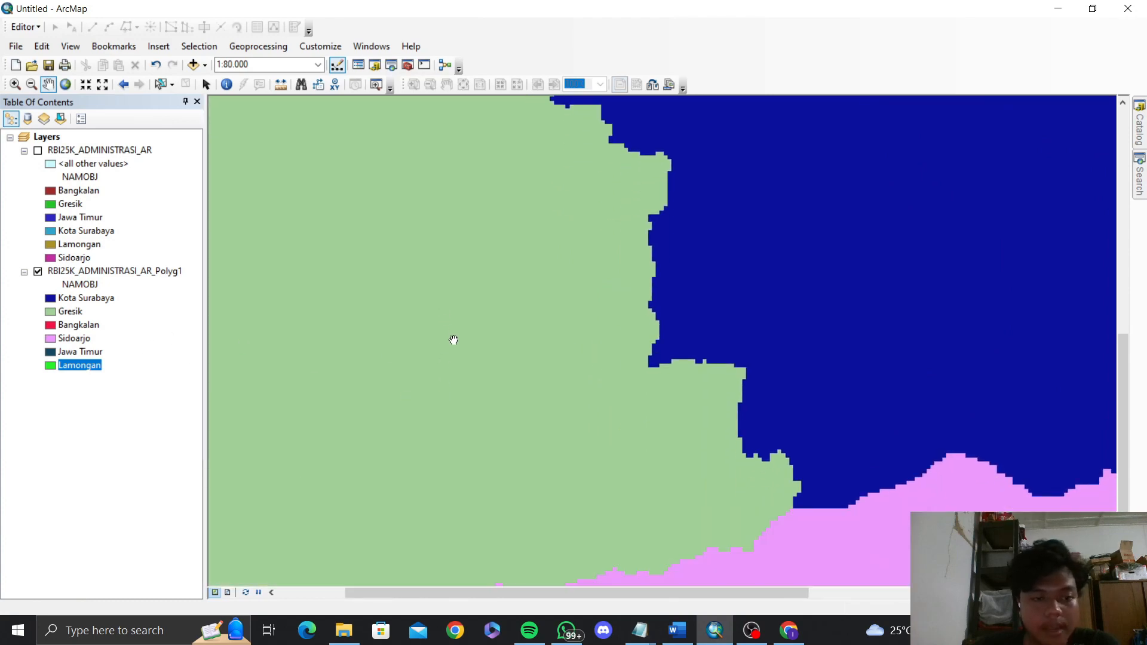
{"action": "scroll", "coordinate": [454, 340], "scroll_direction": "down", "scroll_amount": 1}
{"action": "scroll", "coordinate": [455, 346], "scroll_direction": "up", "scroll_amount": 3}
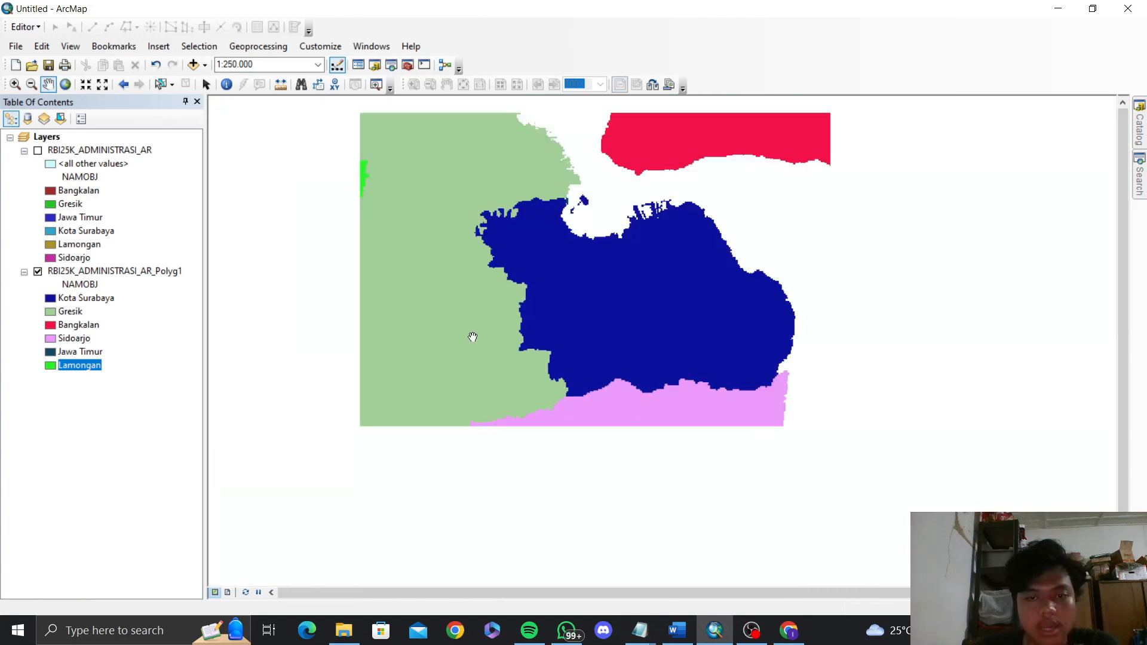
{"action": "left_click_drag", "start_coordinate": [473, 309], "coordinate": [469, 321]}
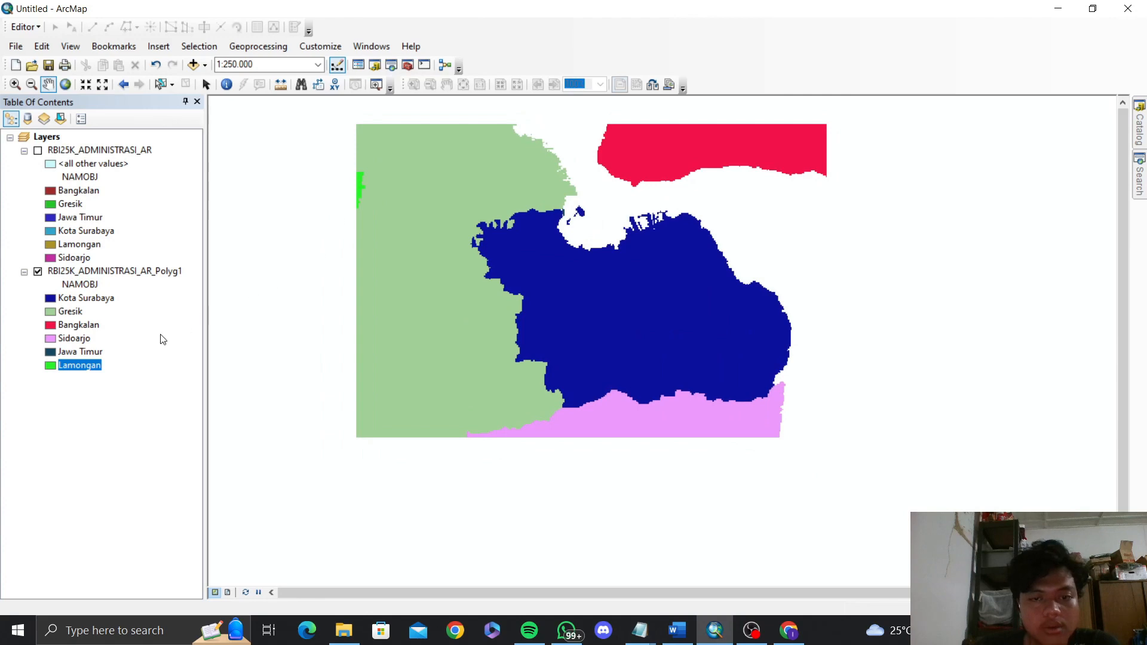
{"action": "left_click", "coordinate": [81, 298]}
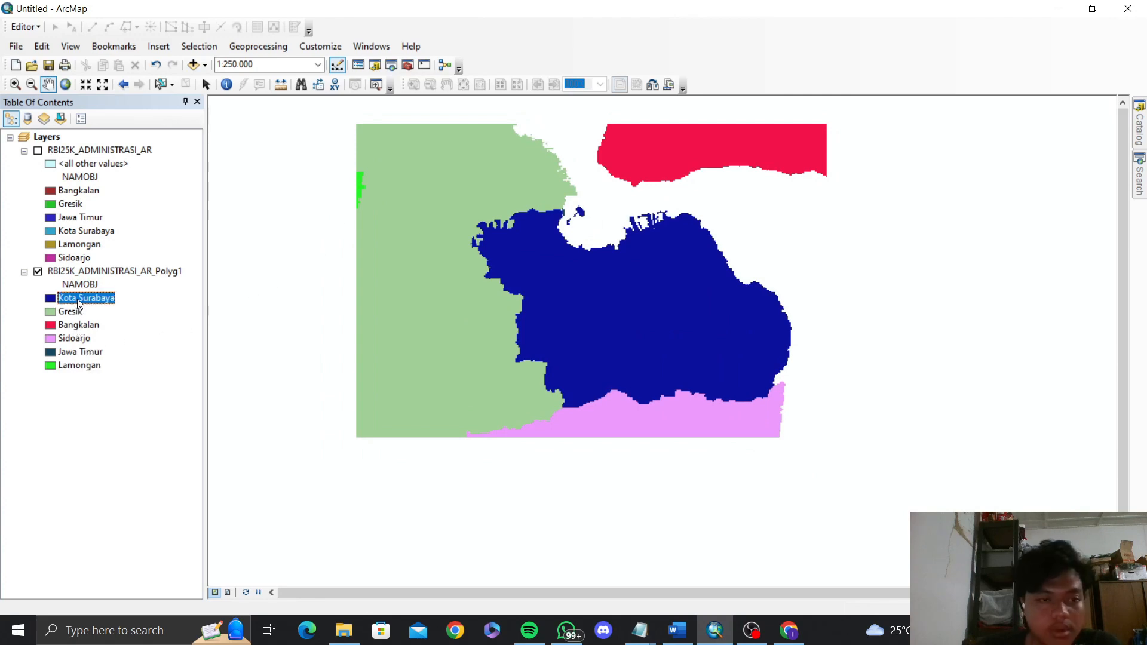
{"action": "scroll", "coordinate": [645, 337], "scroll_direction": "up", "scroll_amount": 2}
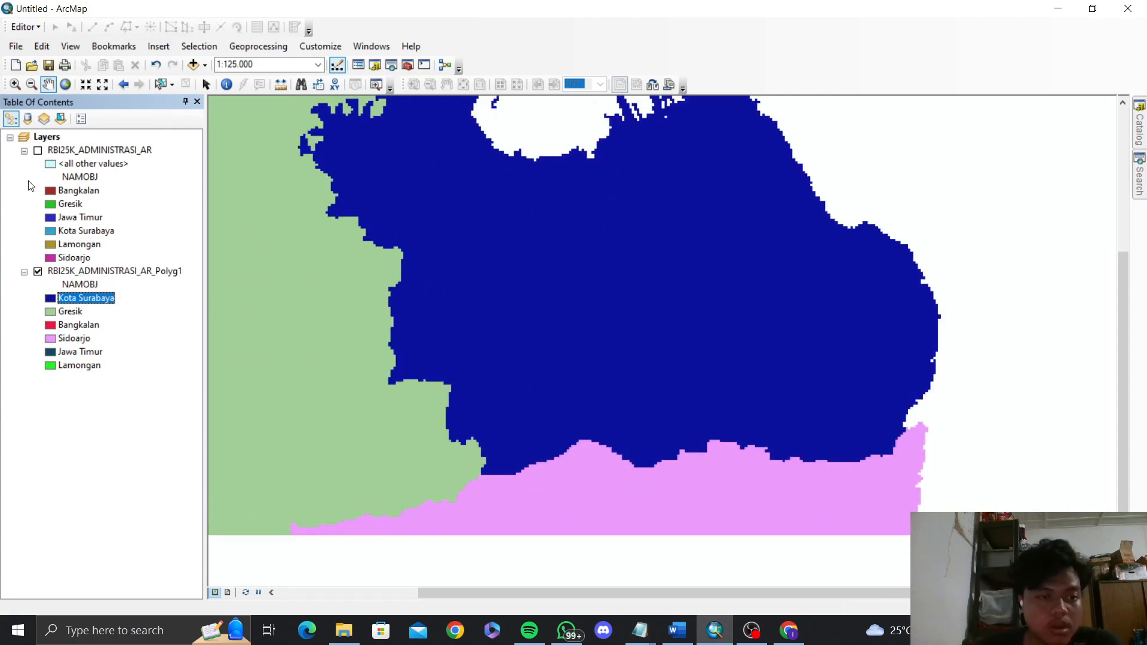
Step: Display the polygon layer without the raster layer and examine its outlines around Kota Surabaya, Jawa Timur and Bangkalan
{"action": "left_click", "coordinate": [38, 151]}
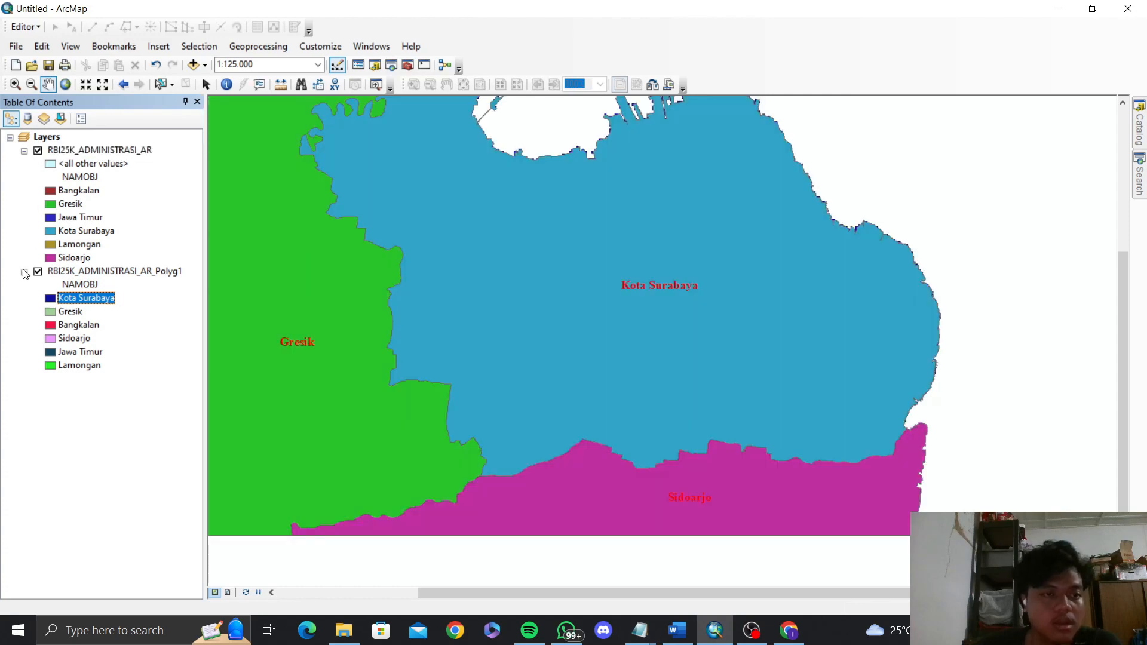
{"action": "left_click", "coordinate": [38, 271]}
{"action": "left_click_drag", "start_coordinate": [498, 333], "coordinate": [597, 447]}
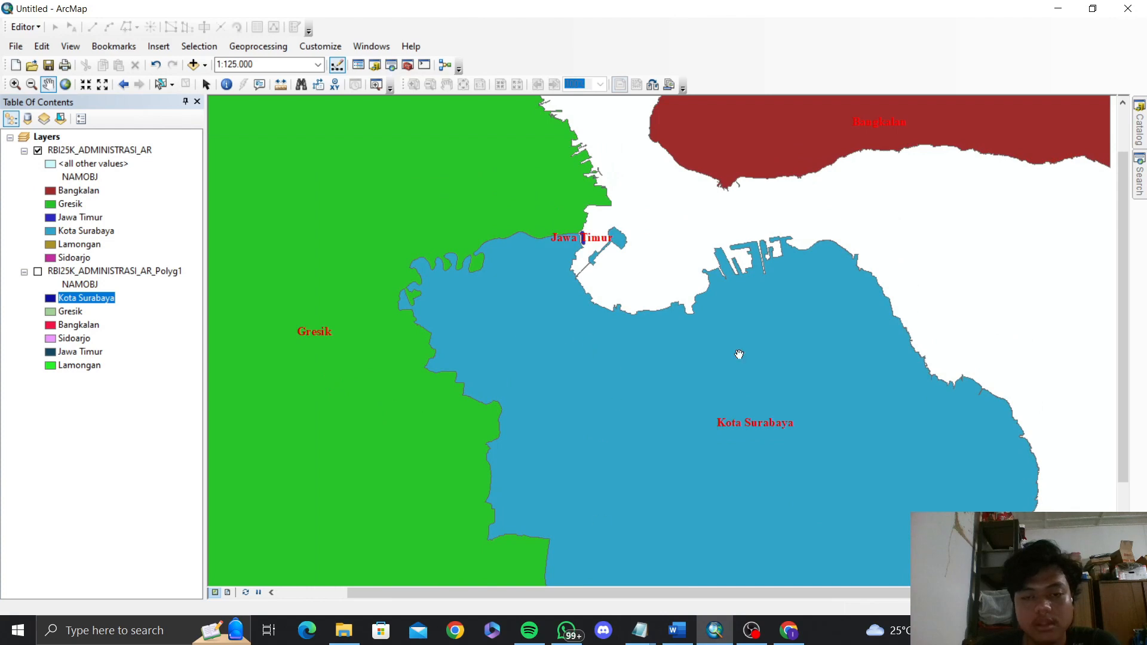
{"action": "scroll", "coordinate": [593, 410], "scroll_direction": "up", "scroll_amount": 3}
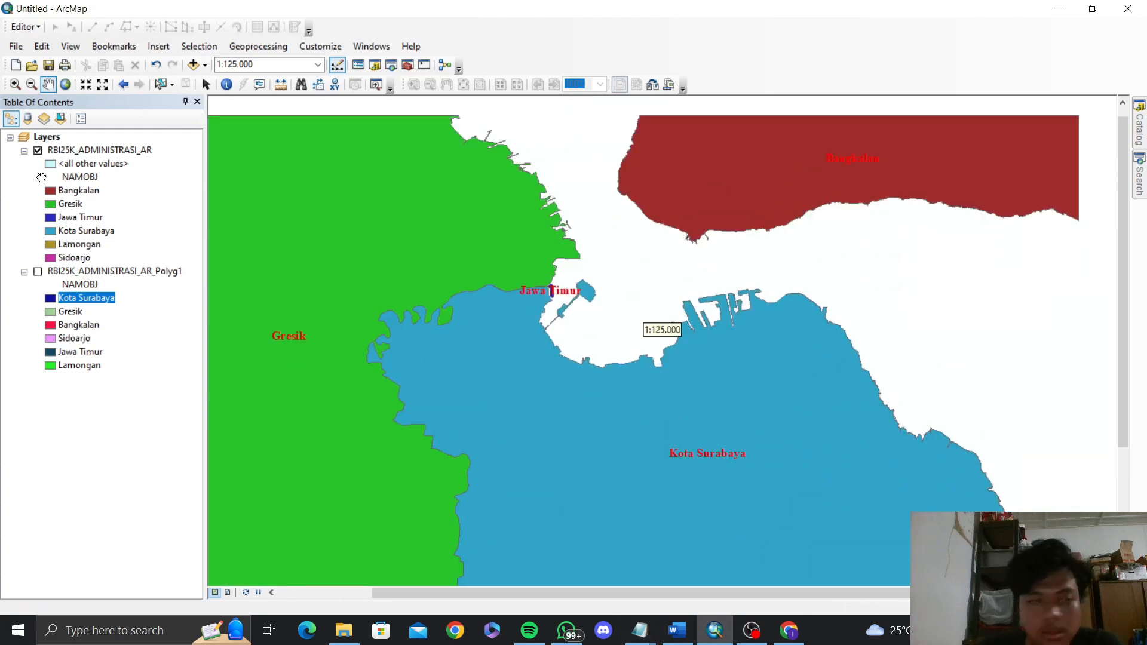
Step: Turn the raster layer back on, hide the polygon layer, and view the whole raster at 1:200.000
{"action": "left_click", "coordinate": [37, 272]}
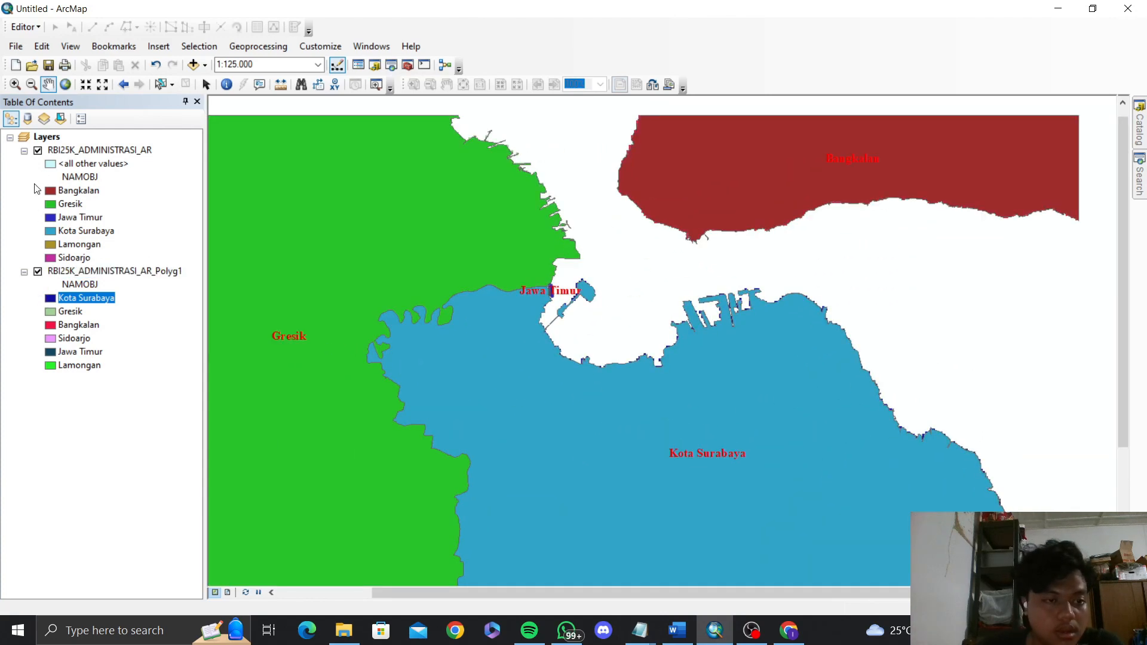
{"action": "left_click", "coordinate": [38, 150]}
{"action": "left_click_drag", "start_coordinate": [724, 423], "coordinate": [607, 398]}
{"action": "scroll", "coordinate": [642, 342], "scroll_direction": "up", "scroll_amount": 3}
{"action": "scroll", "coordinate": [622, 418], "scroll_direction": "up", "scroll_amount": 3}
{"action": "scroll", "coordinate": [622, 417], "scroll_direction": "down", "scroll_amount": 4}
{"action": "scroll", "coordinate": [622, 417], "scroll_direction": "down", "scroll_amount": 2}
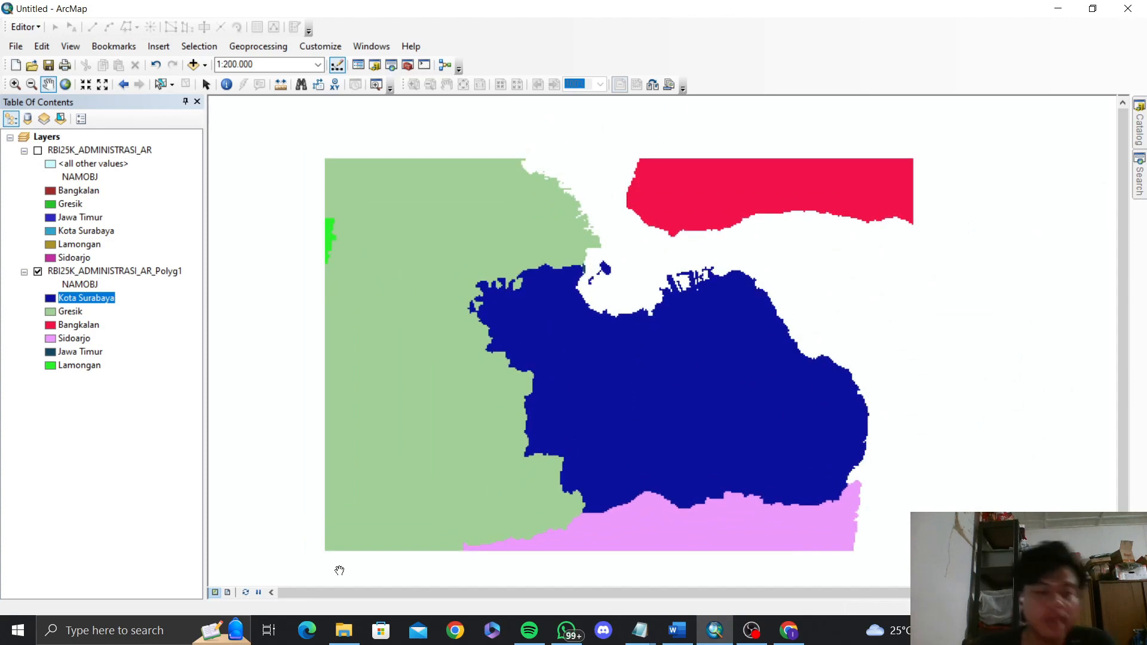
Step: Switch the map to layout view and extend the data frame slightly toward the page's left edge
{"action": "left_click", "coordinate": [227, 593]}
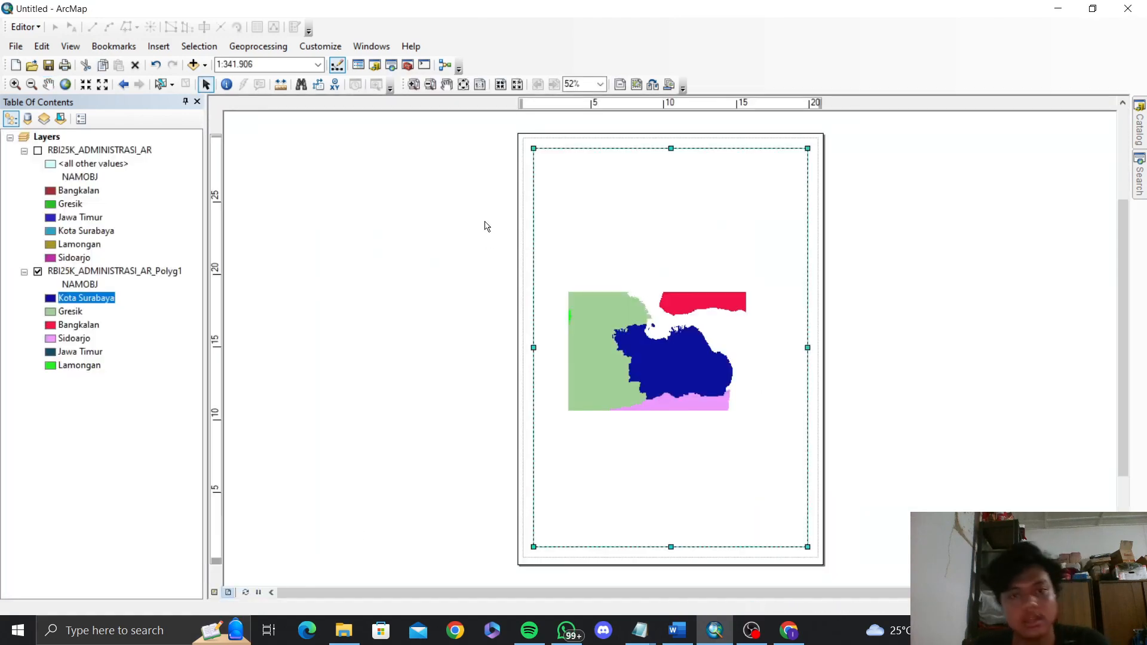
{"action": "mouse_move", "coordinate": [536, 149]}
{"action": "left_mouse_down"}
{"action": "mouse_move", "coordinate": [541, 161]}
{"action": "mouse_move", "coordinate": [532, 145]}
{"action": "left_mouse_up"}
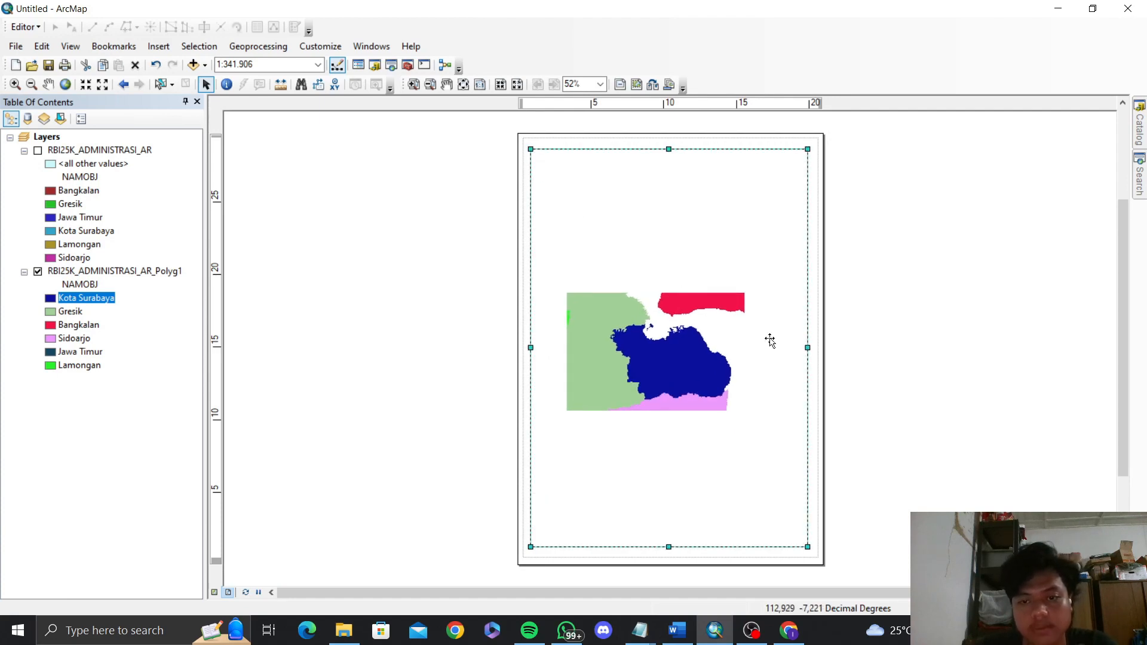
{"action": "scroll", "coordinate": [802, 366], "scroll_direction": "down", "scroll_amount": 2}
{"action": "scroll", "coordinate": [801, 366], "scroll_direction": "up", "scroll_amount": 4}
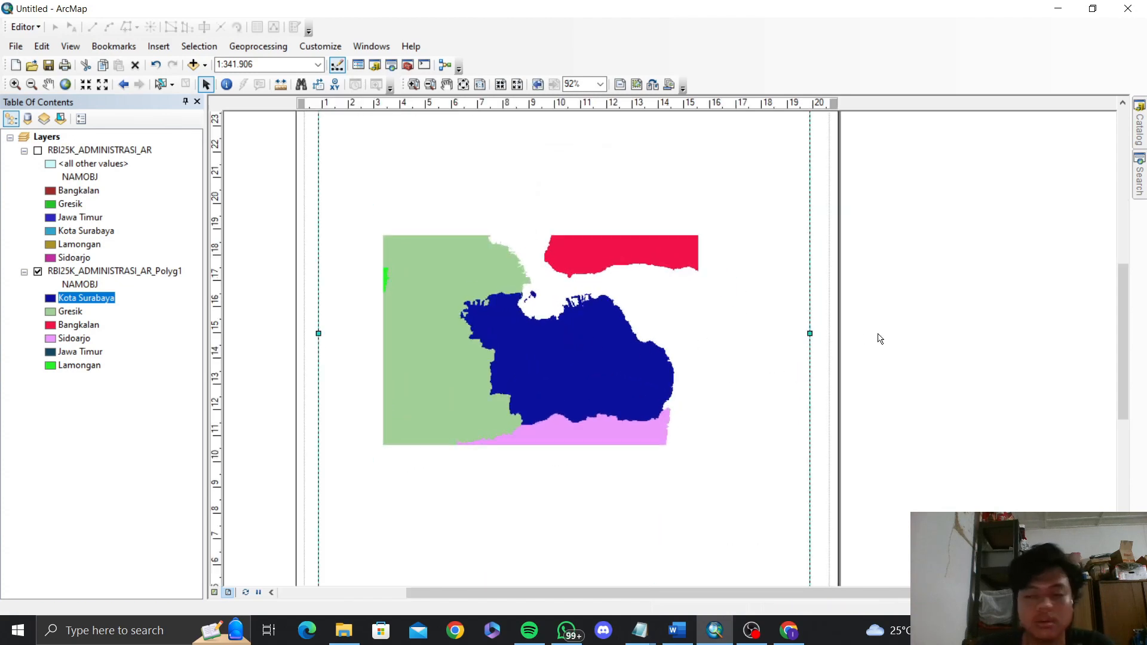
{"action": "left_click_drag", "start_coordinate": [878, 334], "coordinate": [932, 302]}
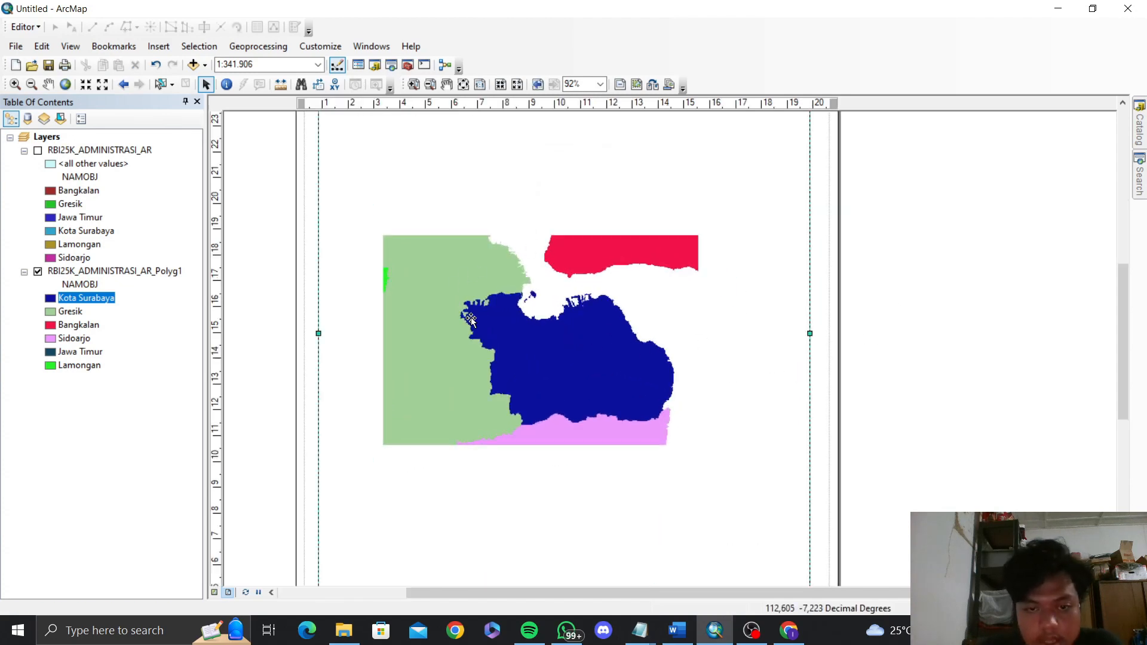
{"action": "left_click_drag", "start_coordinate": [479, 316], "coordinate": [490, 315]}
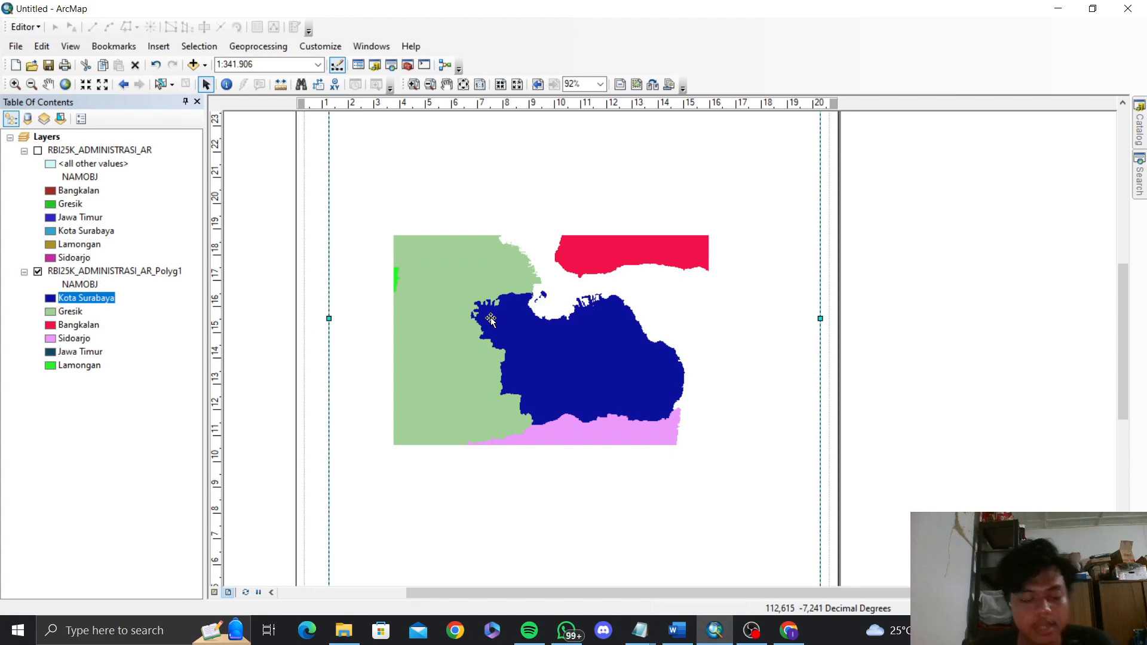
{"action": "key", "text": "ctrl+z"}
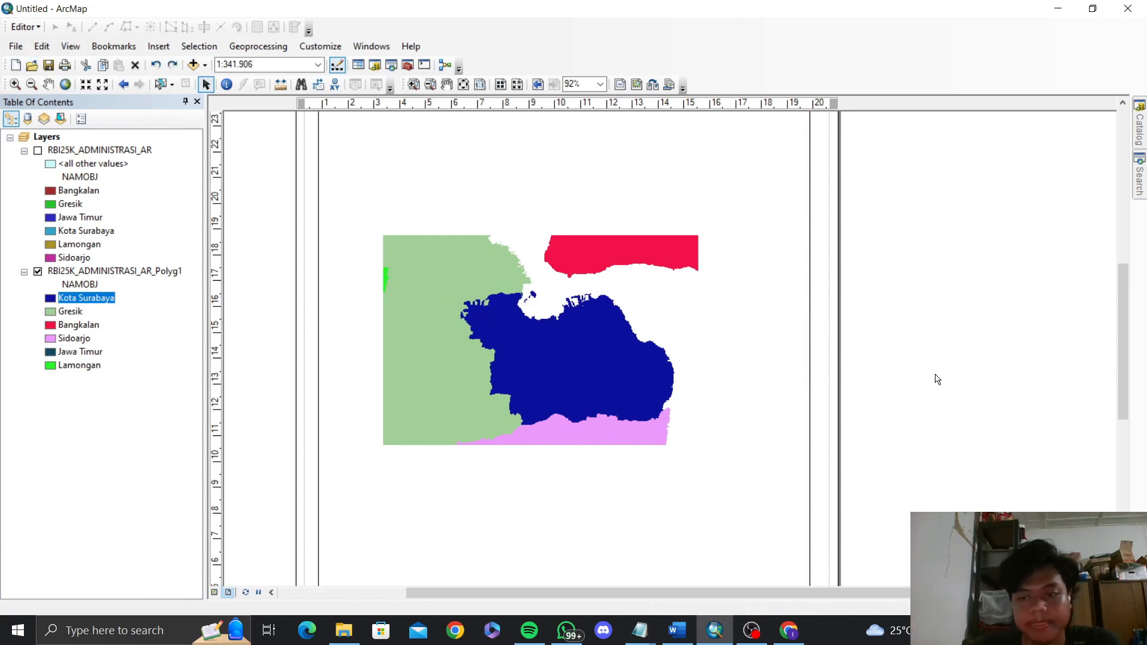
Step: Save the map document as surabayavektortoraster in the Praktikum folder
{"action": "scroll", "coordinate": [935, 383], "scroll_direction": "up", "scroll_amount": 3}
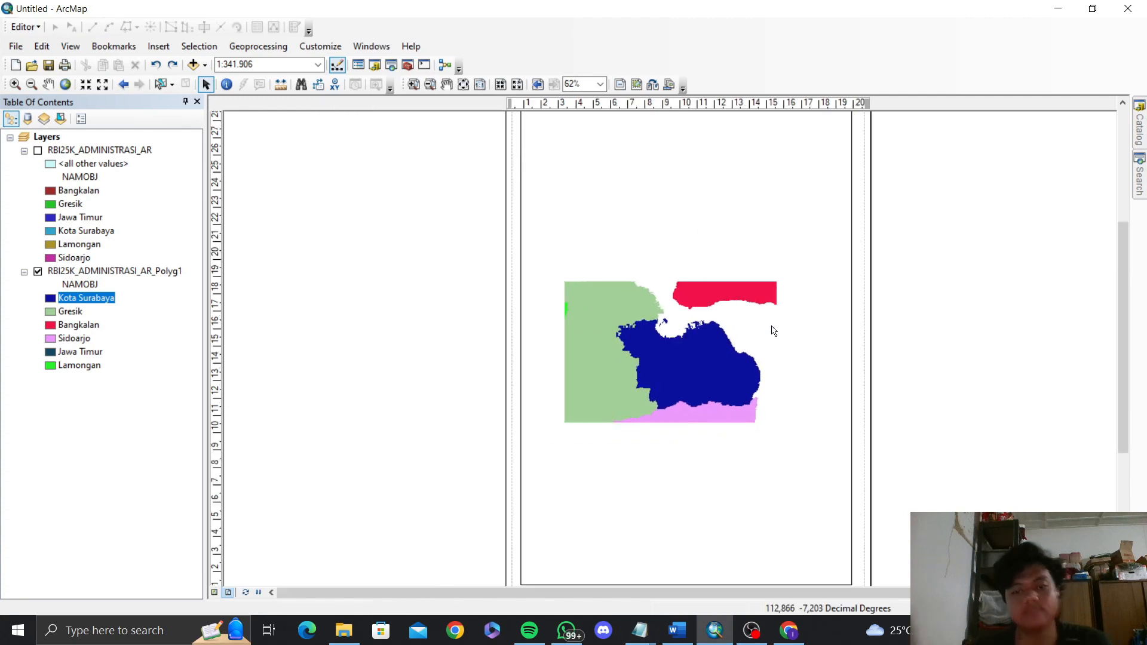
{"action": "left_click_drag", "start_coordinate": [1126, 342], "coordinate": [1128, 315]}
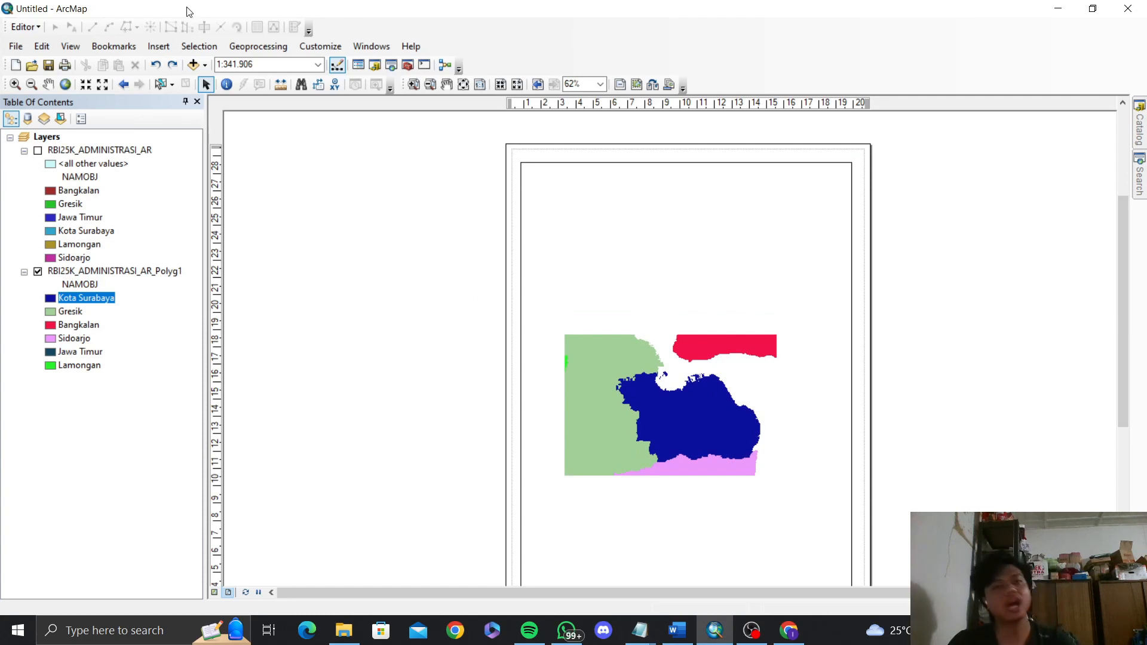
{"action": "left_click", "coordinate": [17, 47]}
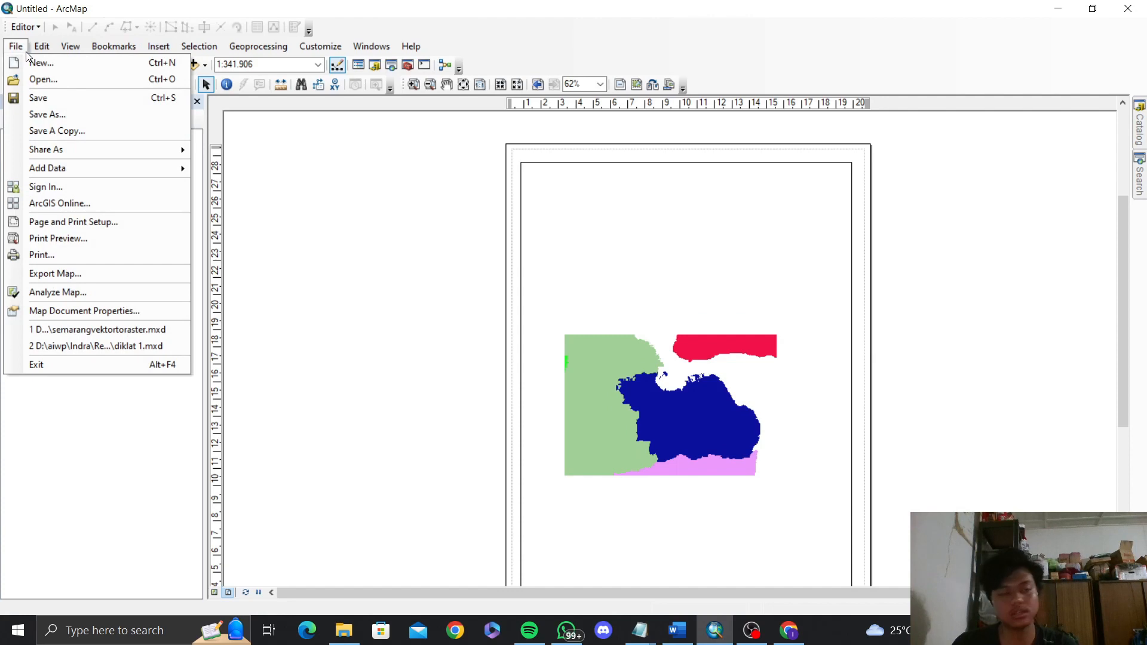
{"action": "left_click", "coordinate": [76, 118]}
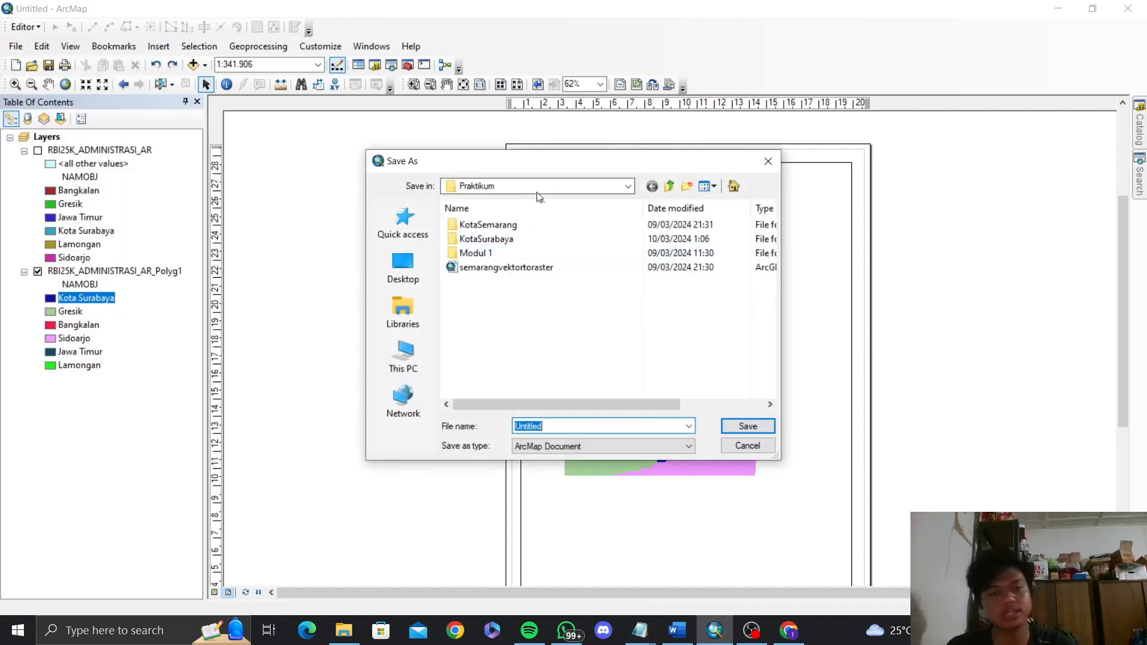
{"action": "left_click", "coordinate": [565, 316]}
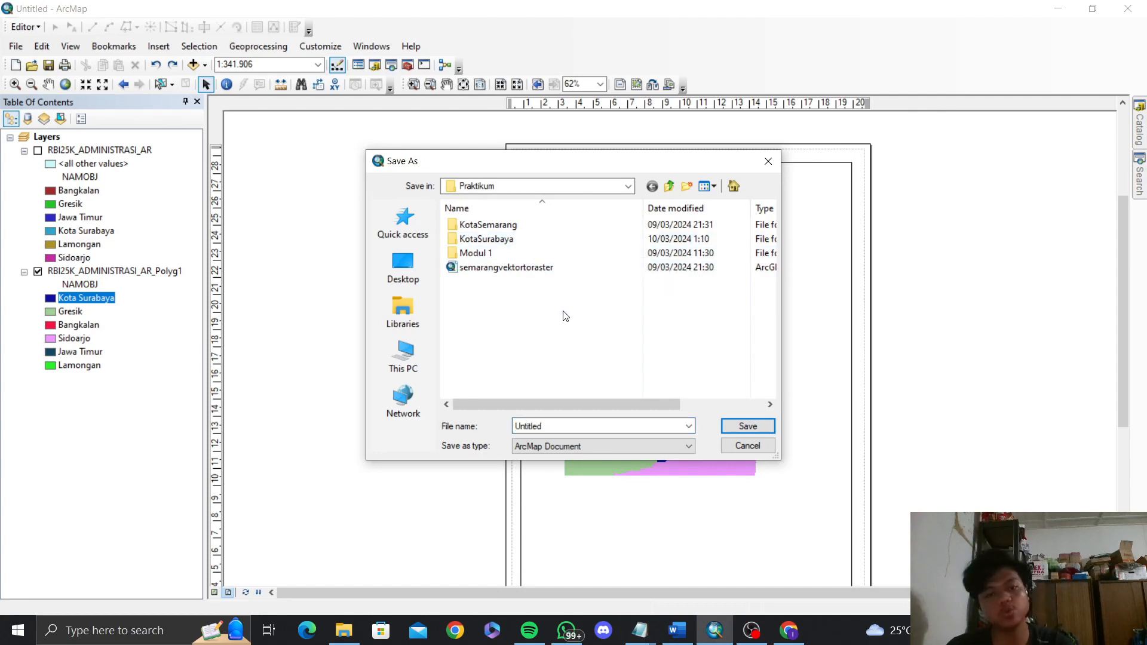
{"action": "double_click", "coordinate": [579, 426]}
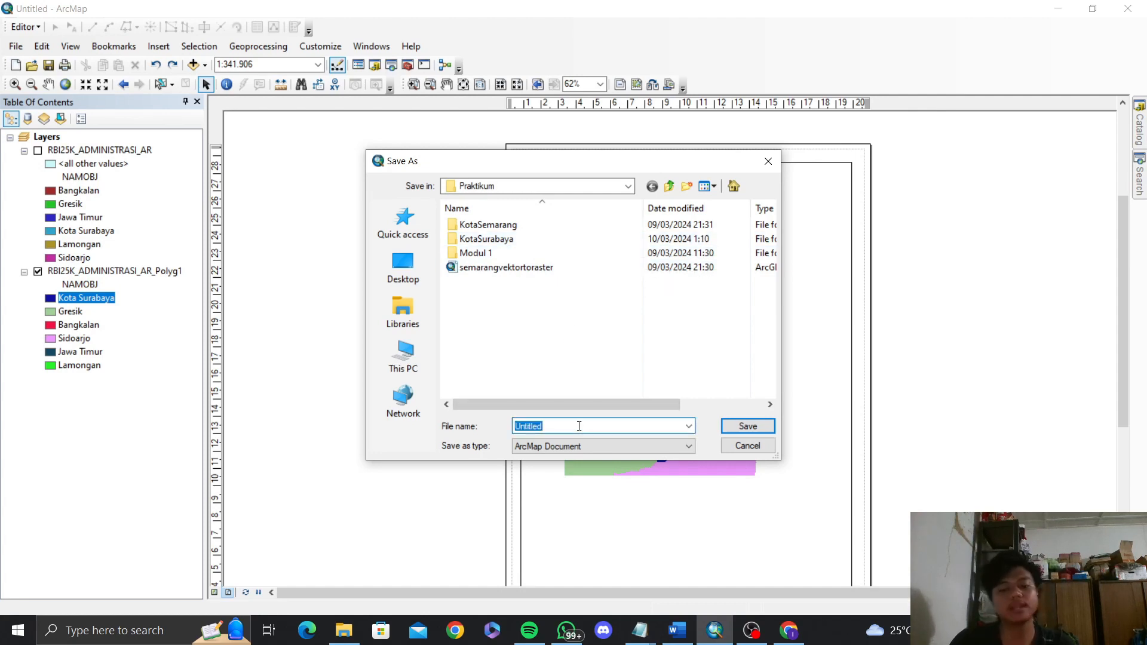
{"action": "key", "text": "BackSpace"}
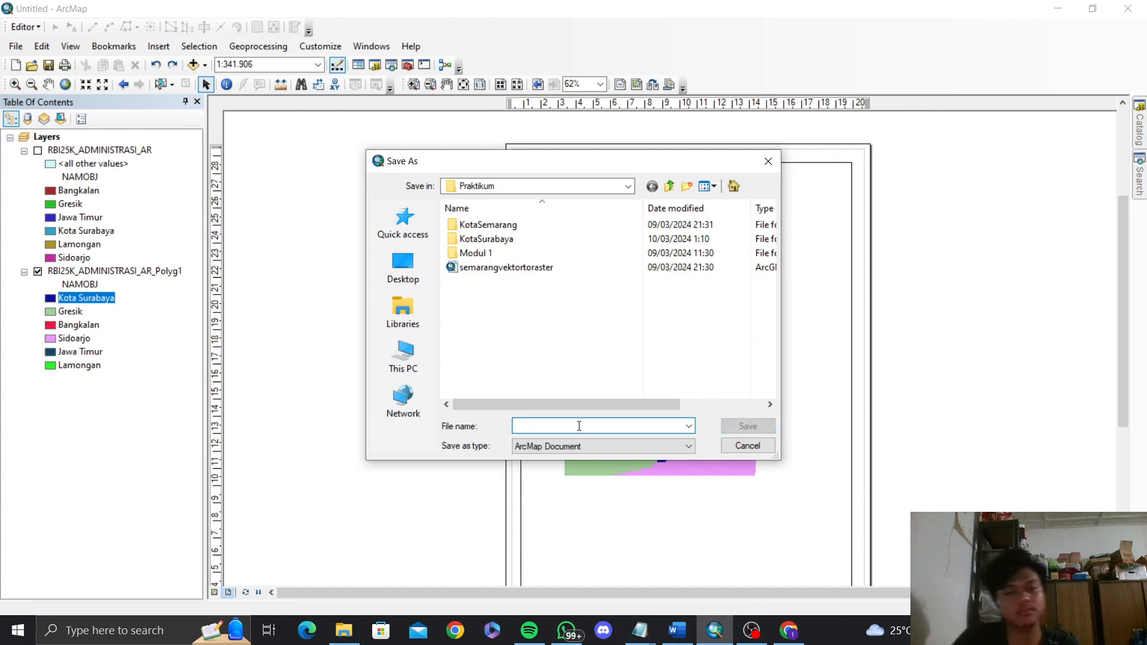
{"action": "type", "text": "surabayavektortoraster"}
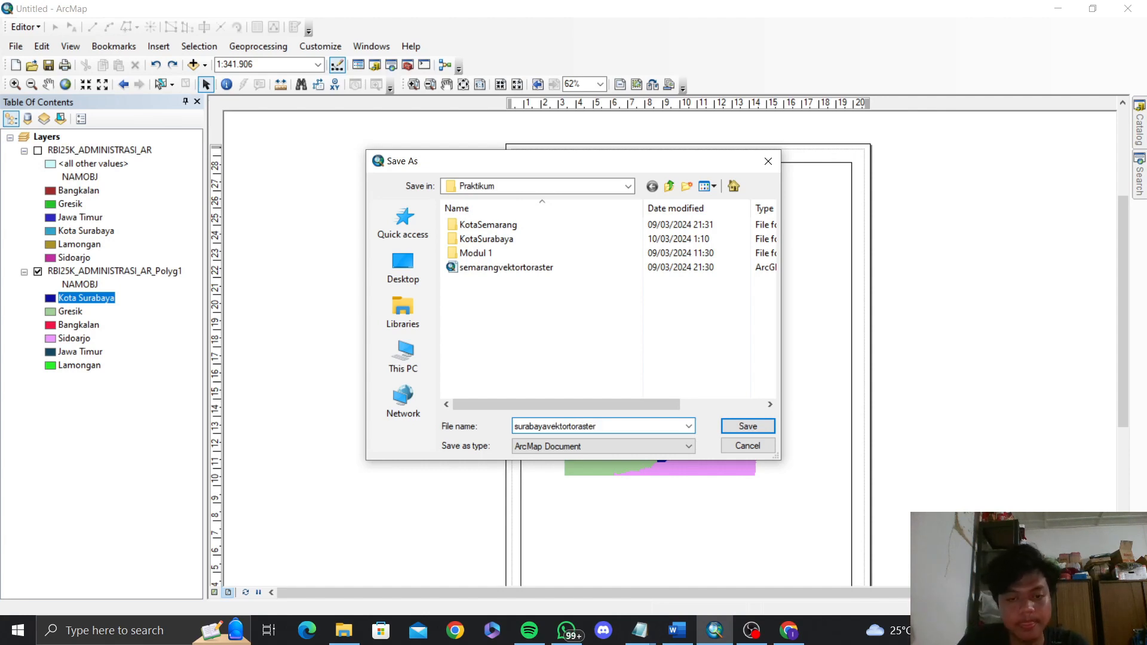
{"action": "left_click", "coordinate": [752, 425]}
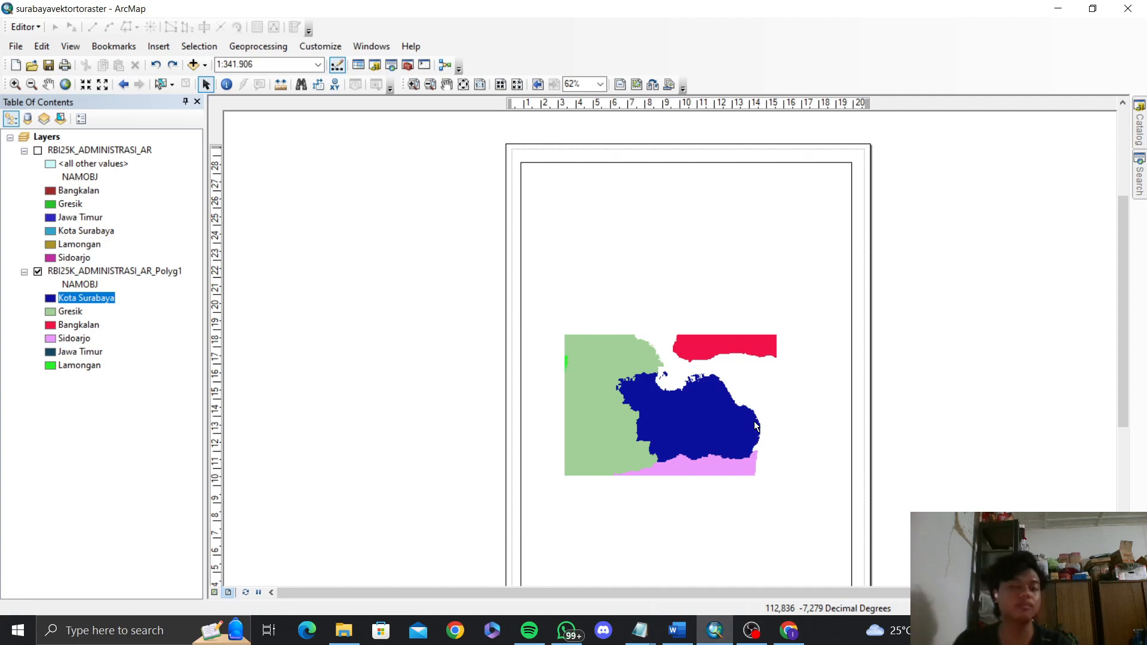
{"action": "left_click", "coordinate": [324, 67]}
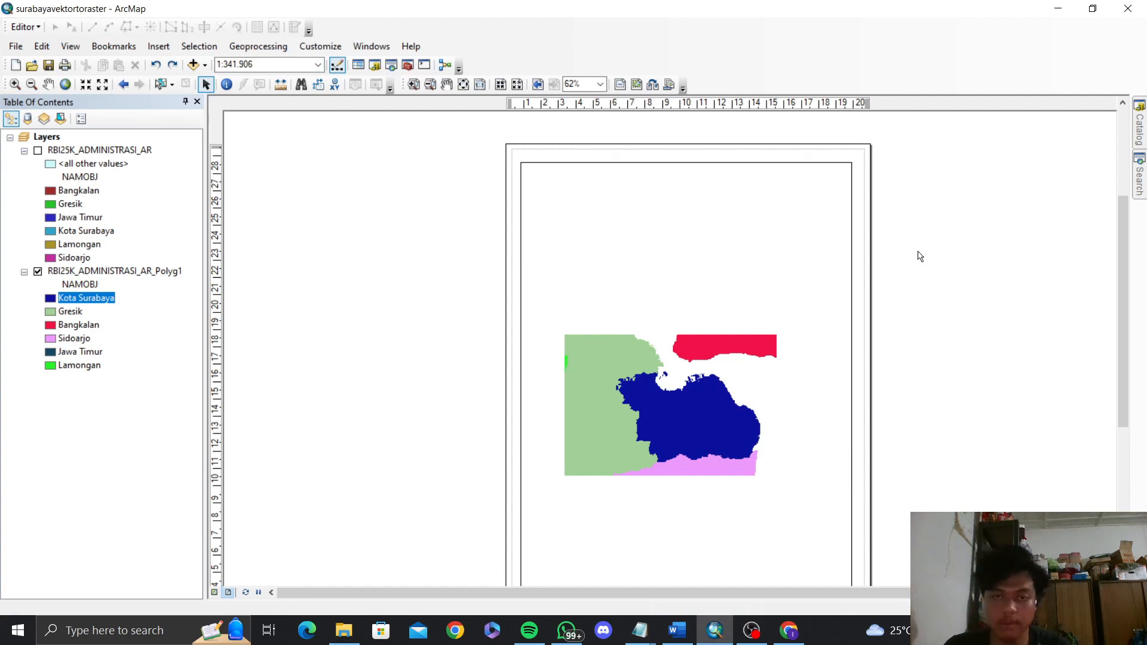
Step: Start a map export and set its destination to the SIG folder in aiwp > K > Semt 4 on Local Disk (D:)
{"action": "left_click", "coordinate": [16, 49]}
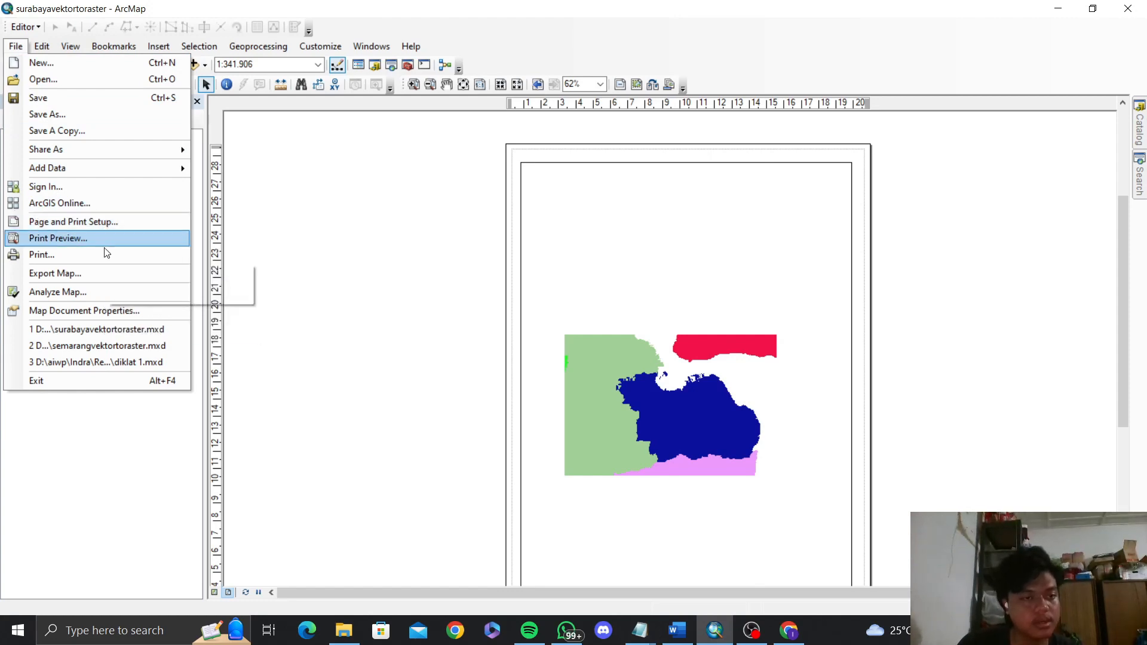
{"action": "left_click", "coordinate": [117, 275]}
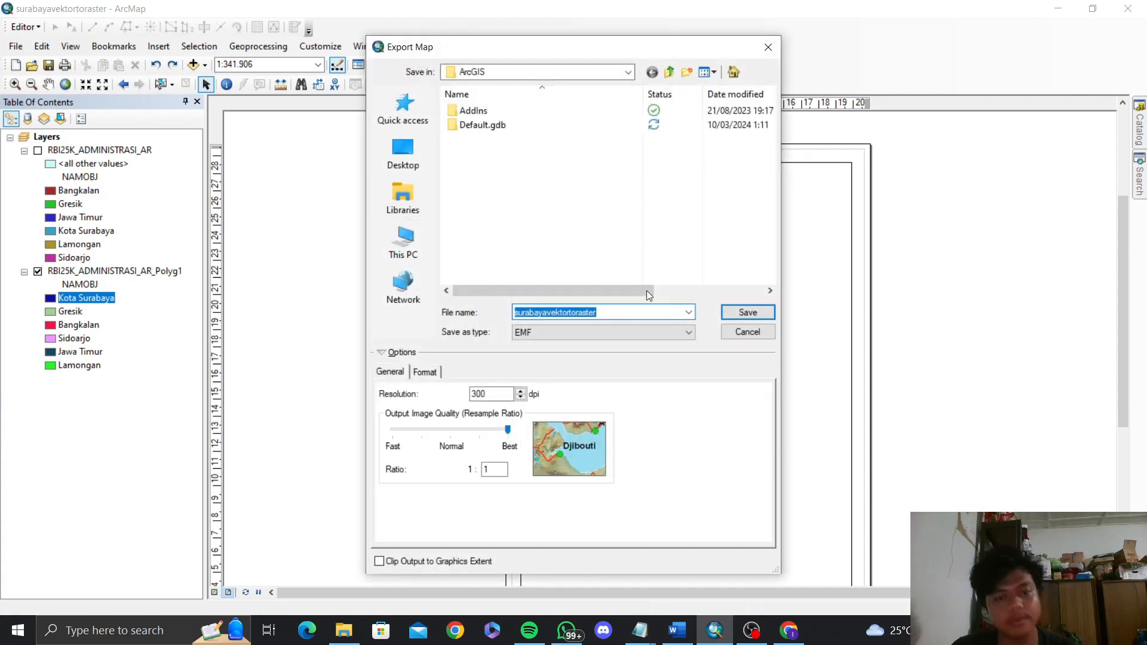
{"action": "left_click", "coordinate": [648, 329]}
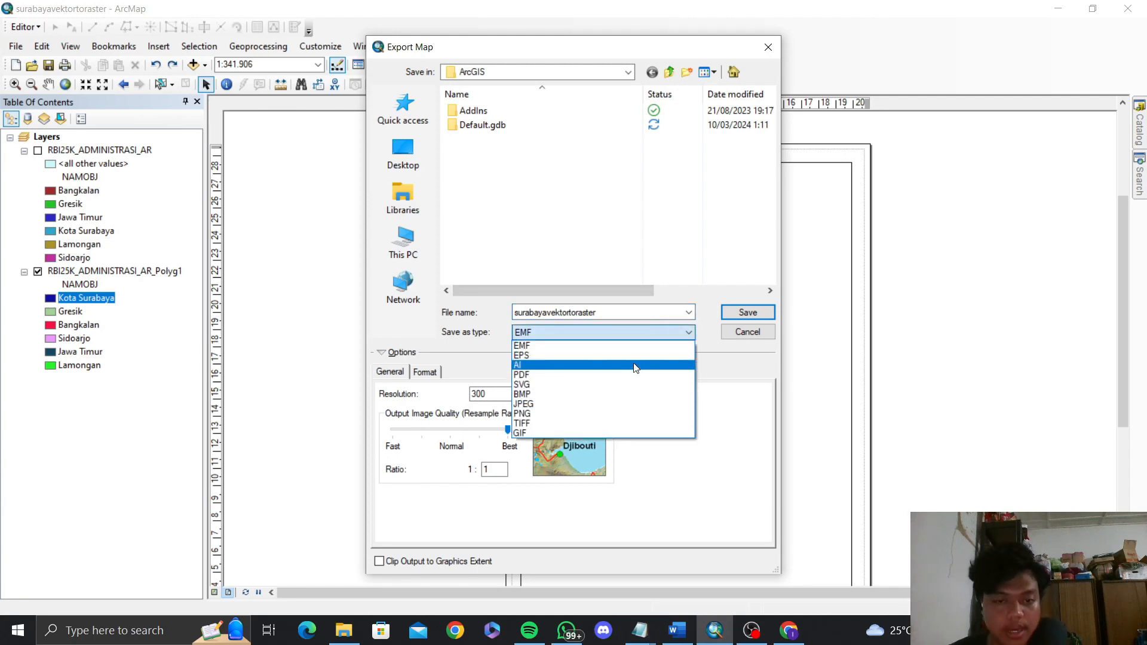
{"action": "left_click", "coordinate": [607, 333]}
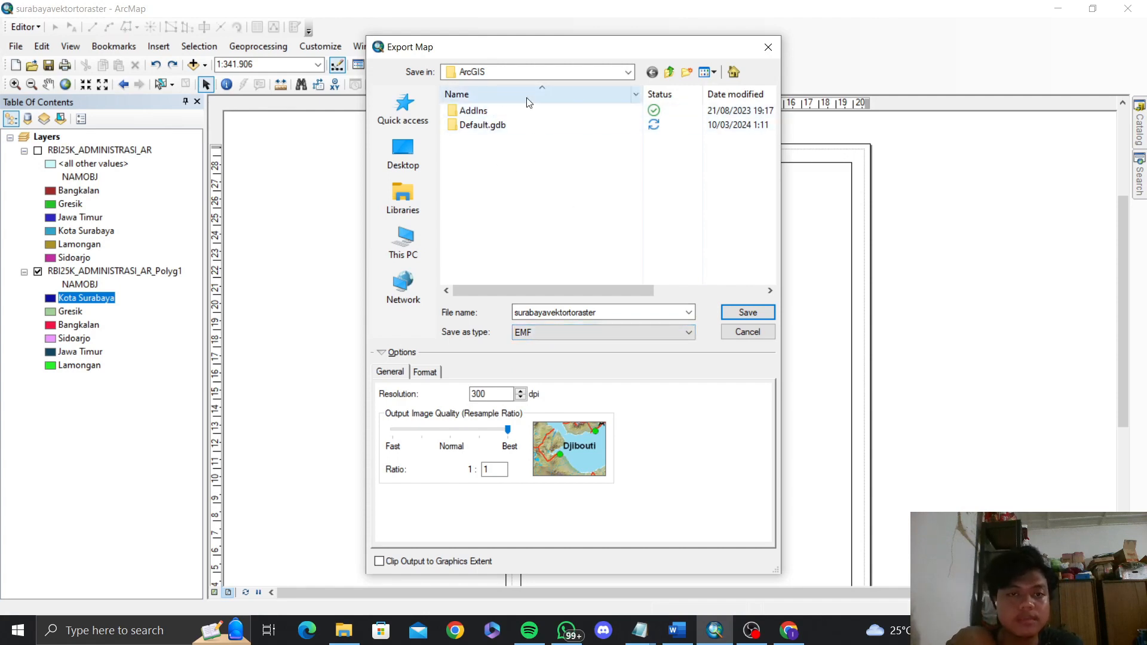
{"action": "left_click", "coordinate": [404, 245]}
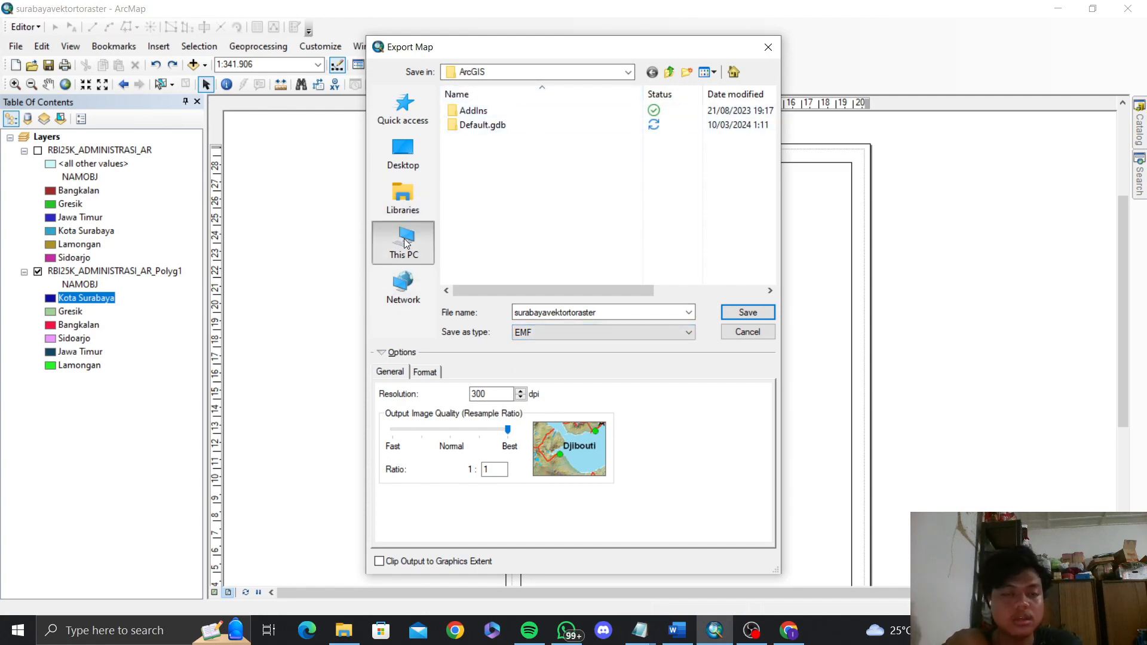
{"action": "scroll", "coordinate": [545, 188], "scroll_direction": "down", "scroll_amount": 2}
{"action": "scroll", "coordinate": [546, 188], "scroll_direction": "down", "scroll_amount": 2}
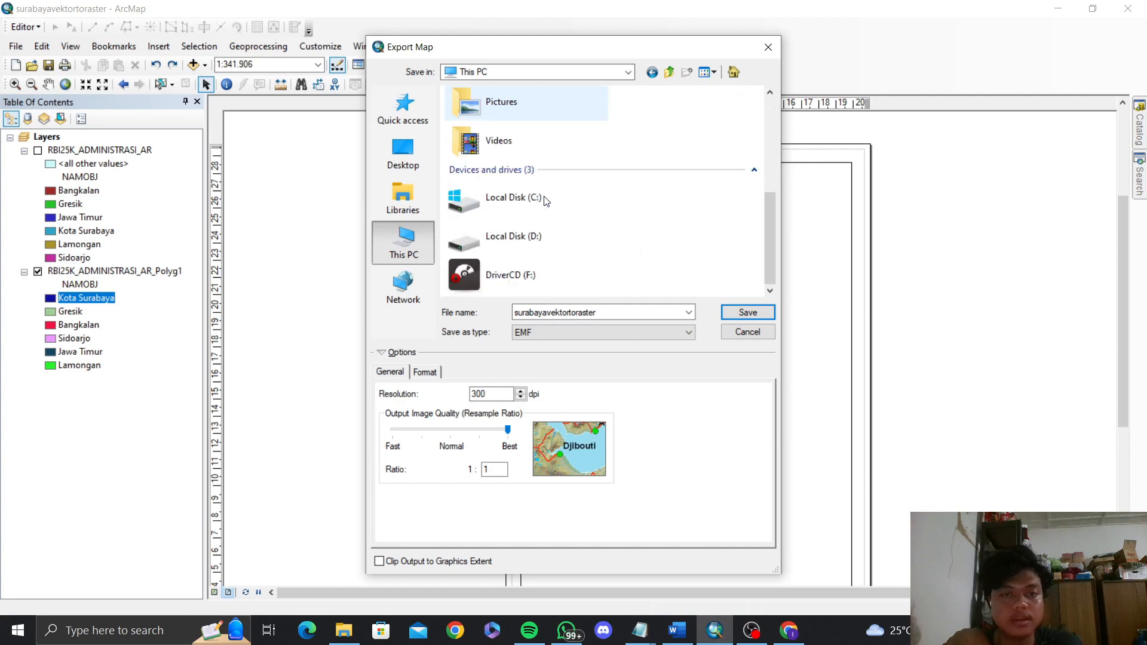
{"action": "double_click", "coordinate": [512, 236]}
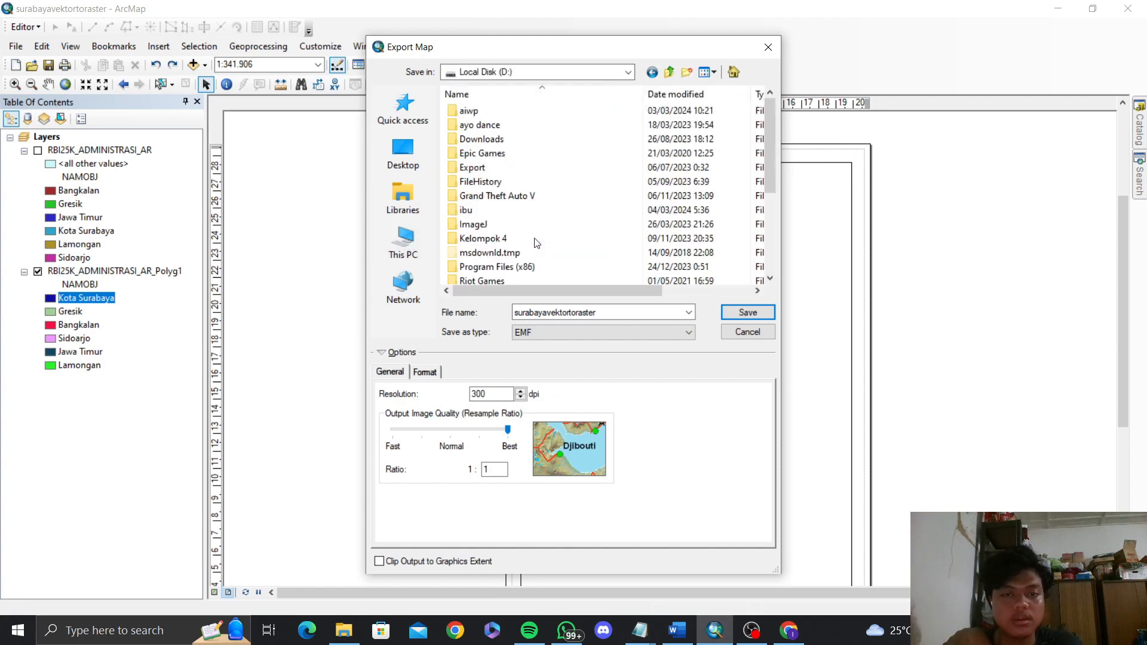
{"action": "double_click", "coordinate": [517, 109]}
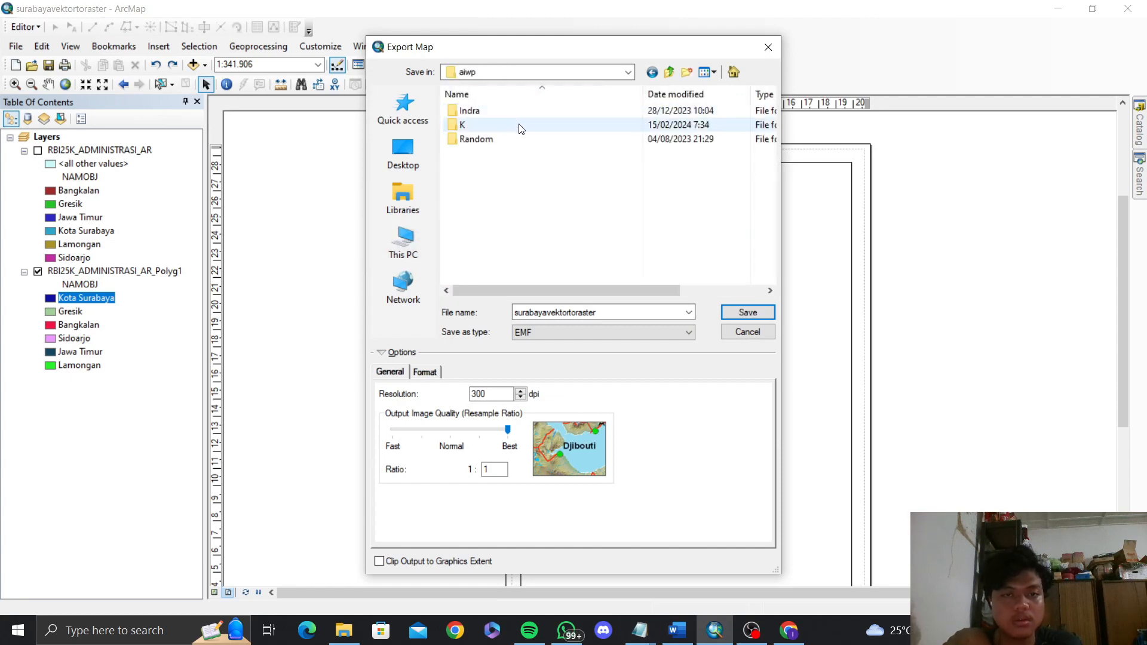
{"action": "double_click", "coordinate": [519, 125]}
{"action": "double_click", "coordinate": [495, 200]}
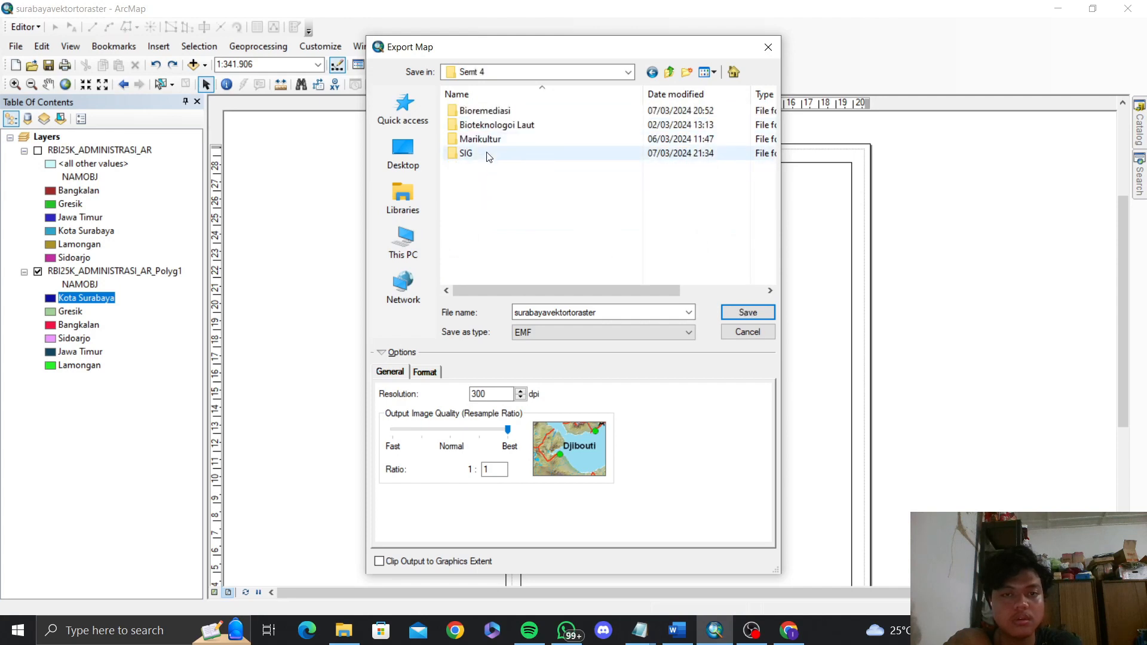
{"action": "double_click", "coordinate": [487, 153]}
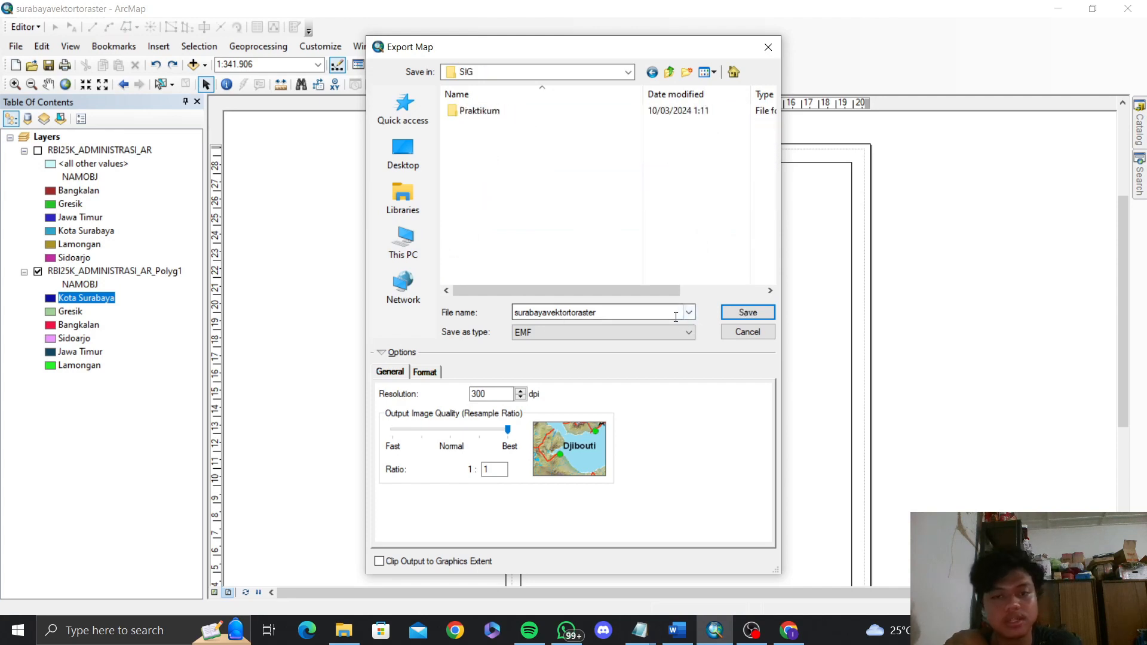
Step: Set the export format to JPEG and export the layout as surabayavektortoraster.jpg
{"action": "left_click", "coordinate": [636, 330]}
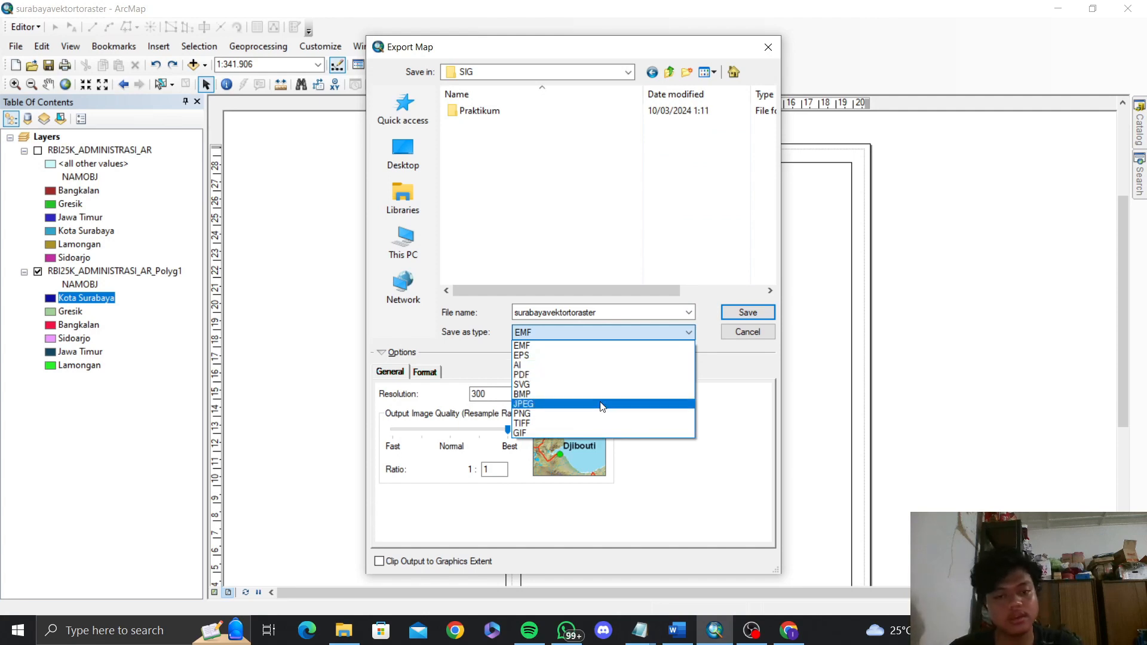
{"action": "left_click", "coordinate": [602, 405]}
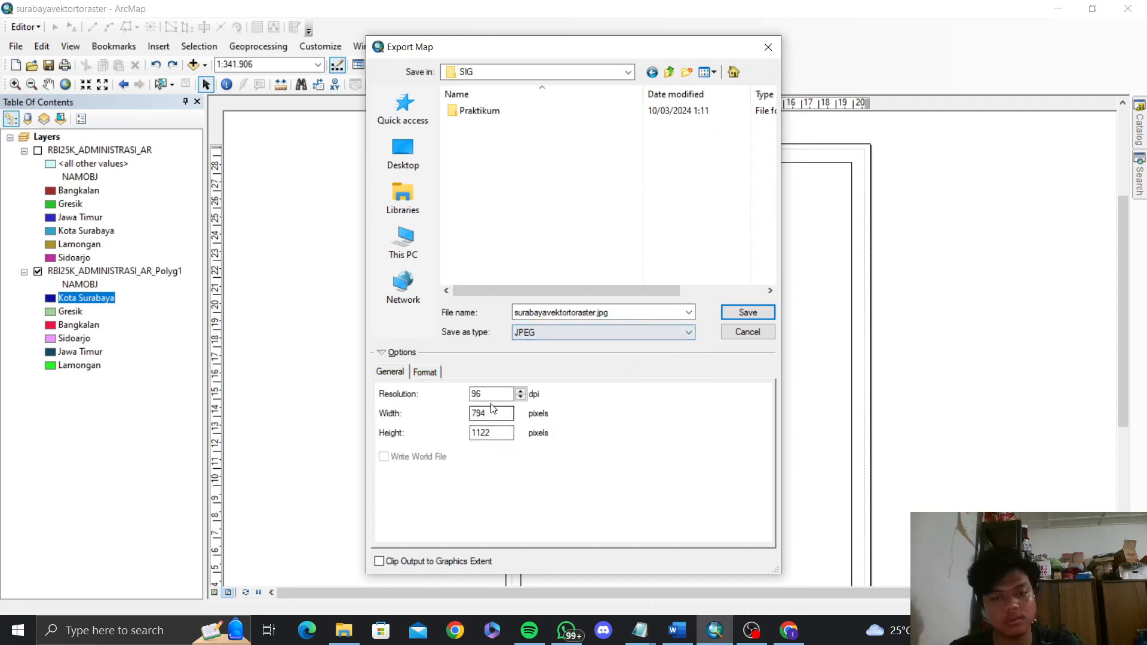
{"action": "left_click", "coordinate": [589, 313]}
{"action": "left_click", "coordinate": [589, 313]}
{"action": "left_click", "coordinate": [735, 314]}
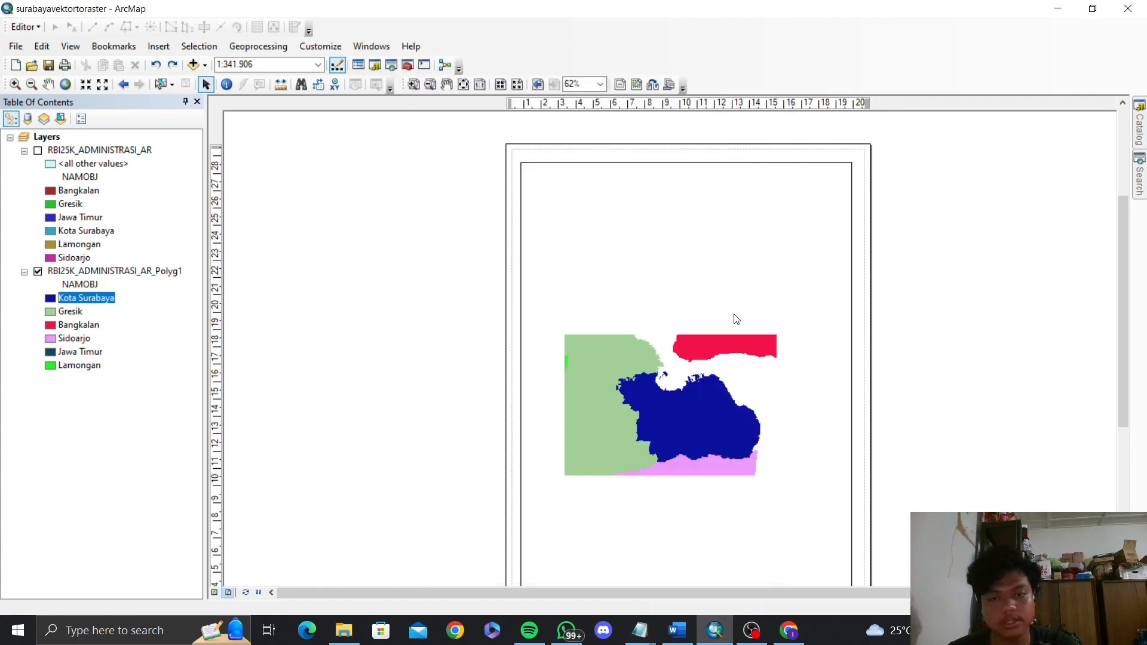